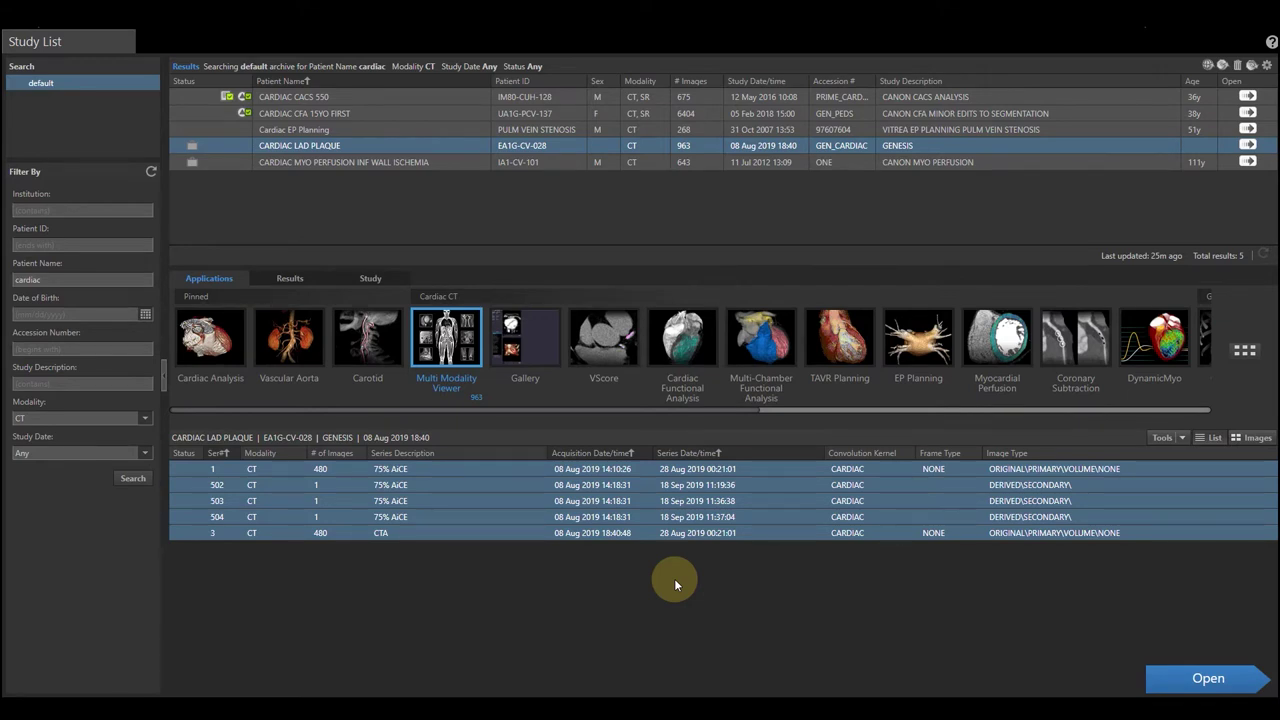
# Open the CANON CFA MINOR EDITS TO SEGMENTATION study in the Multi-Chamber Functional Analysis application
pyautogui.click(423, 108)
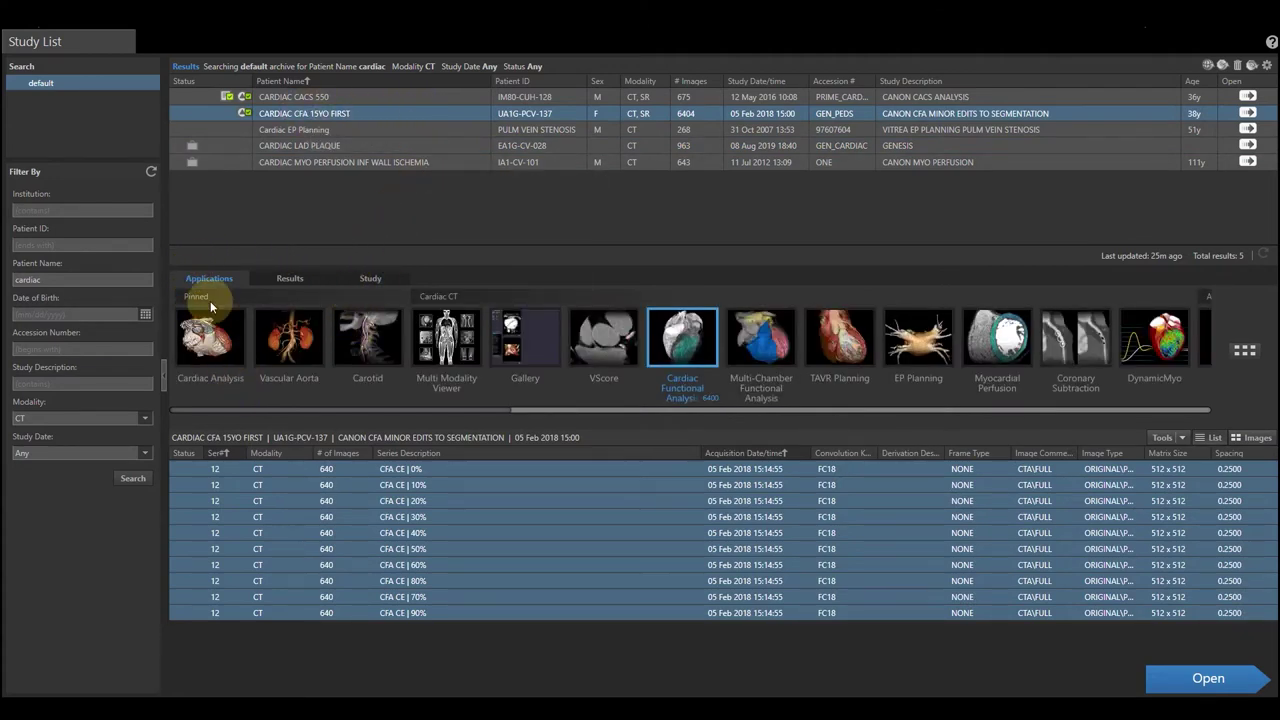
pyautogui.moveTo(273, 408); pyautogui.dragTo(368, 409)
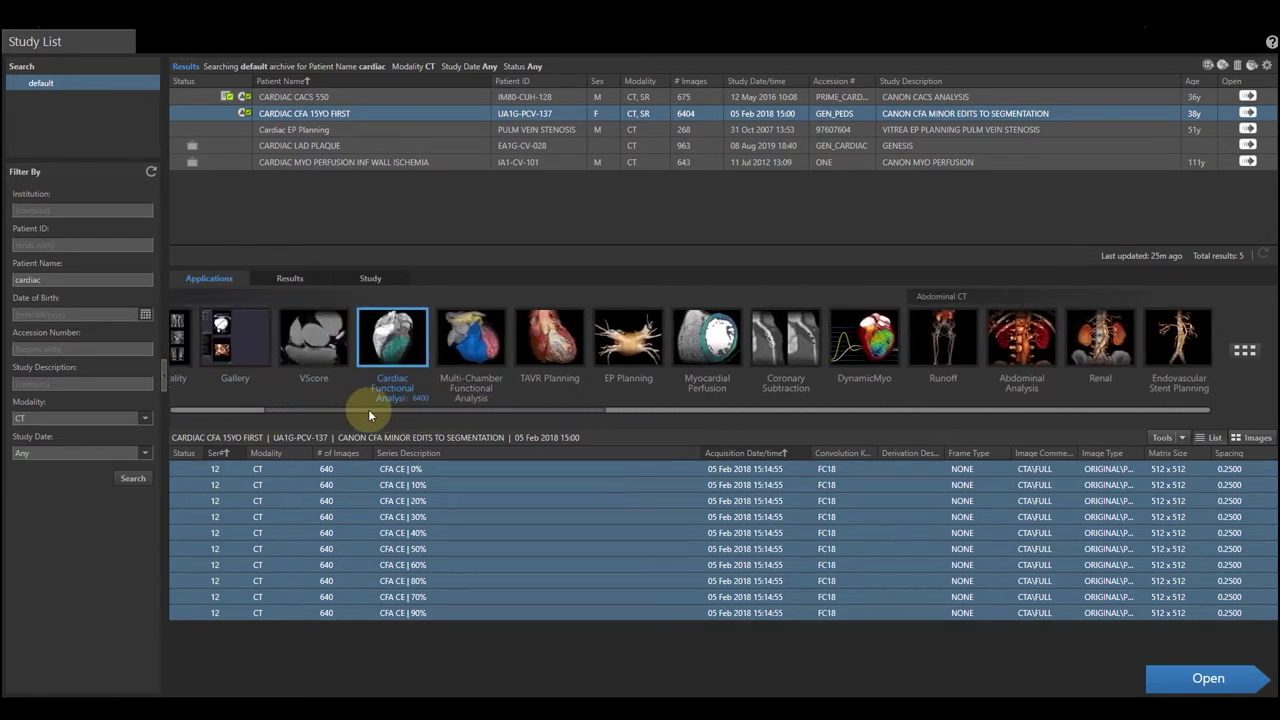
pyautogui.click(462, 338)
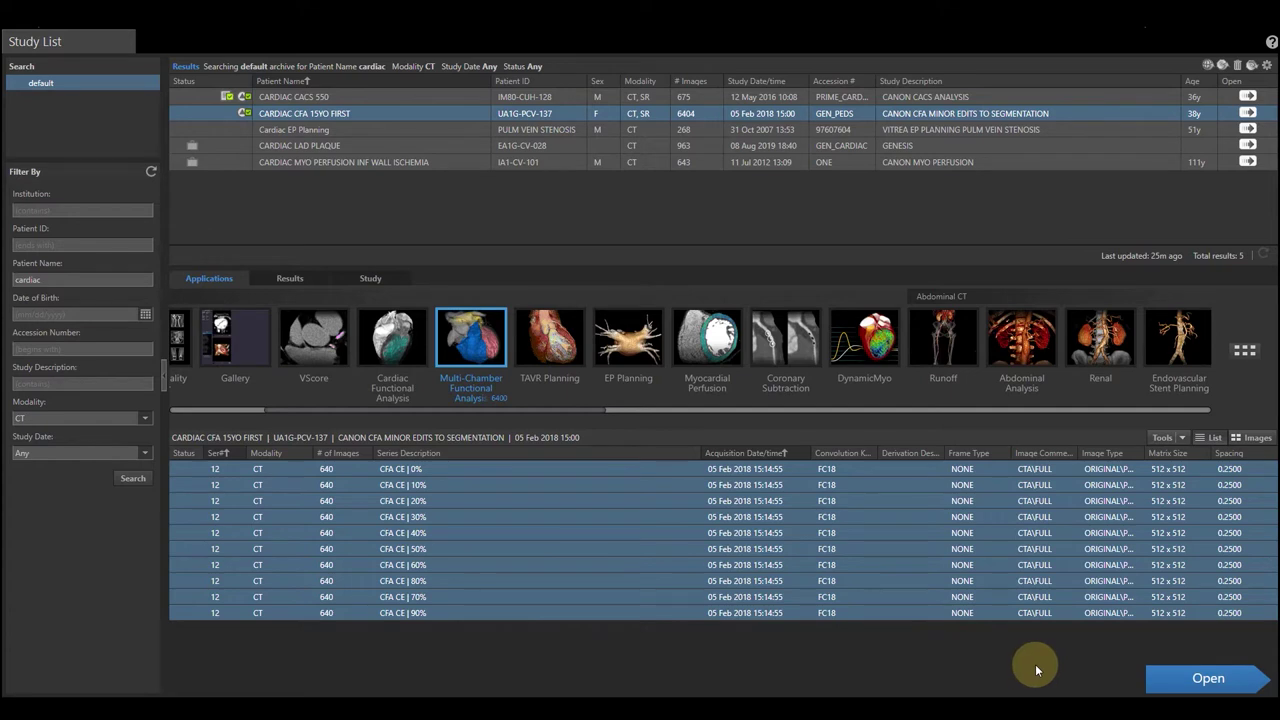
pyautogui.click(1208, 679)
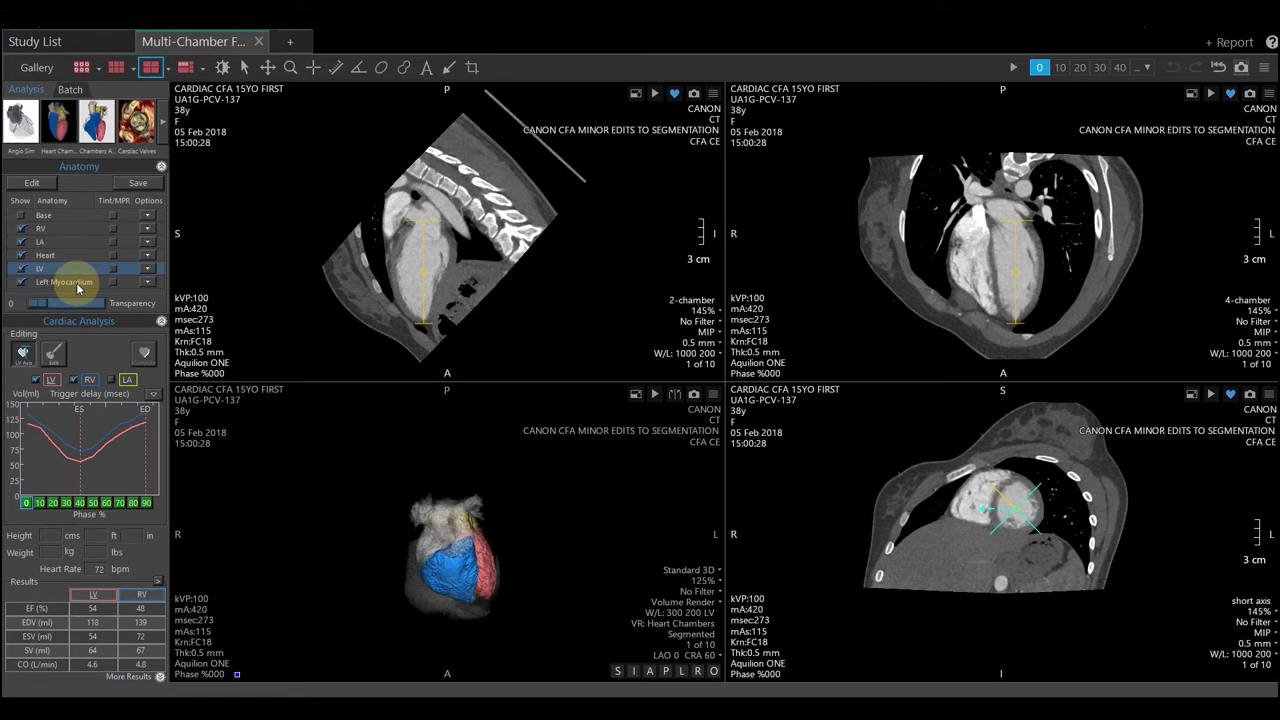
# Review the heart at the 40% end-systolic phase and at the 90% end-diastolic phase
pyautogui.click(100, 303)
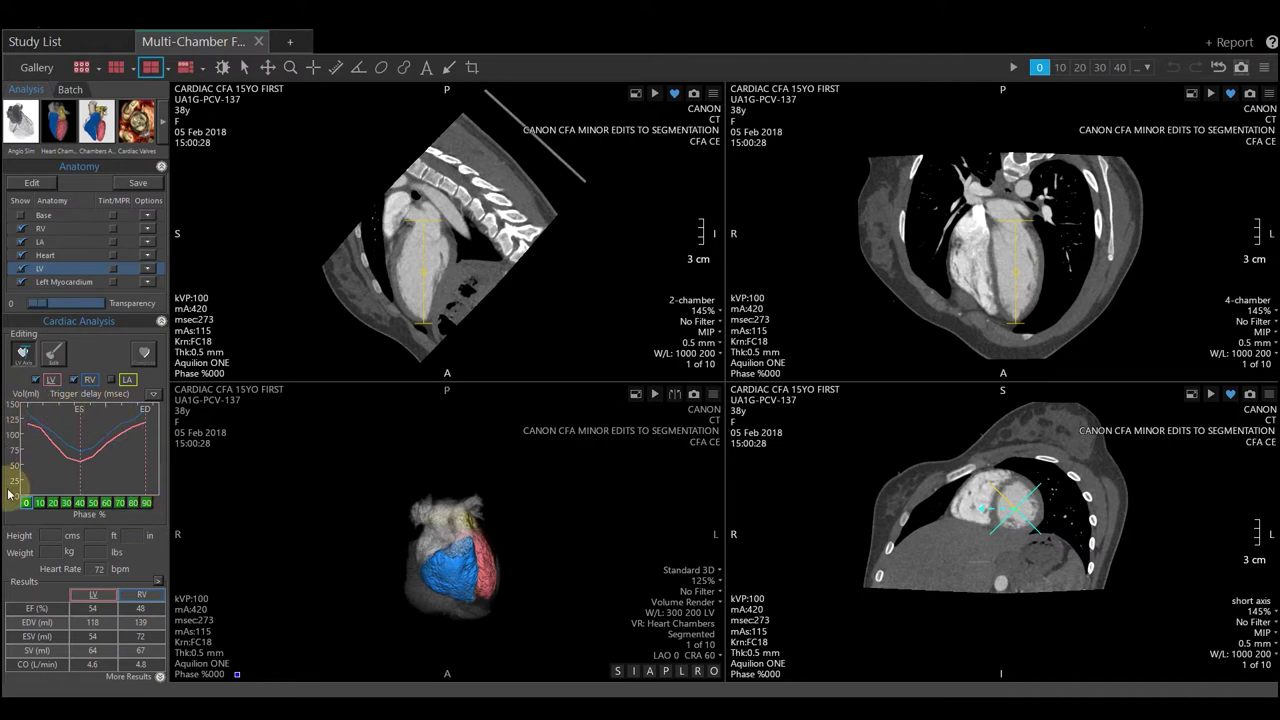
pyautogui.click(79, 503)
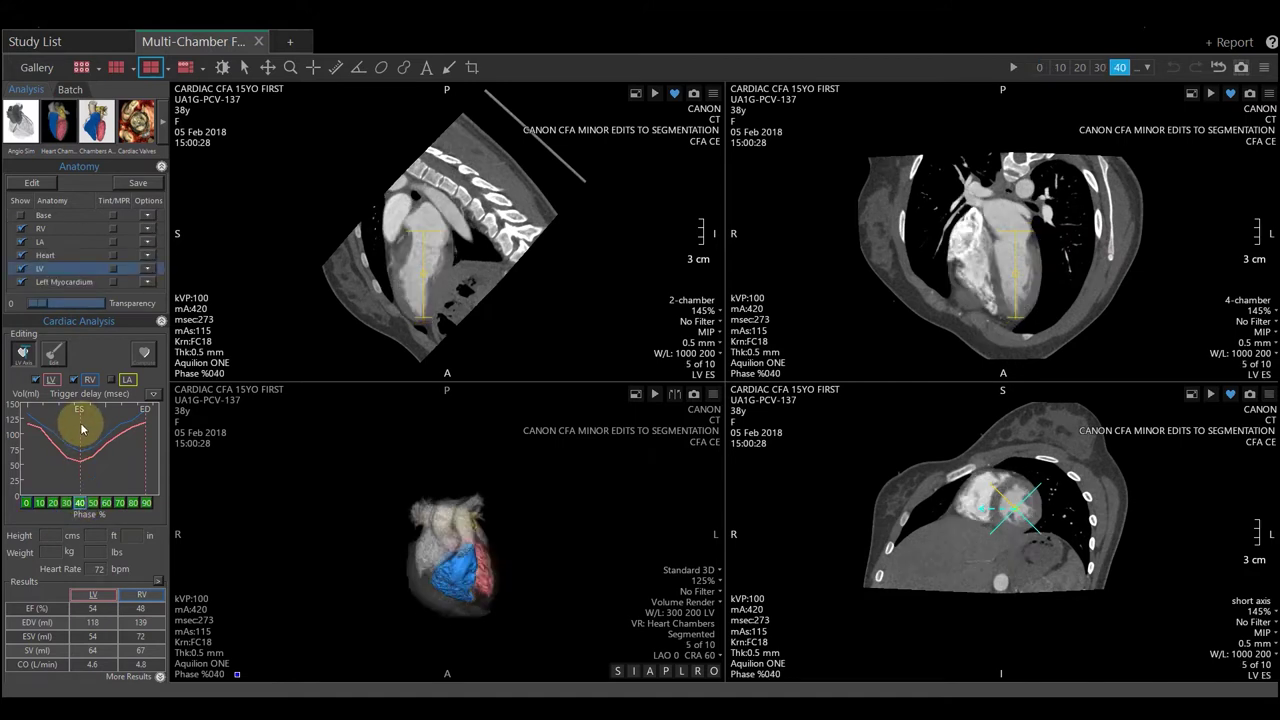
pyautogui.click(147, 503)
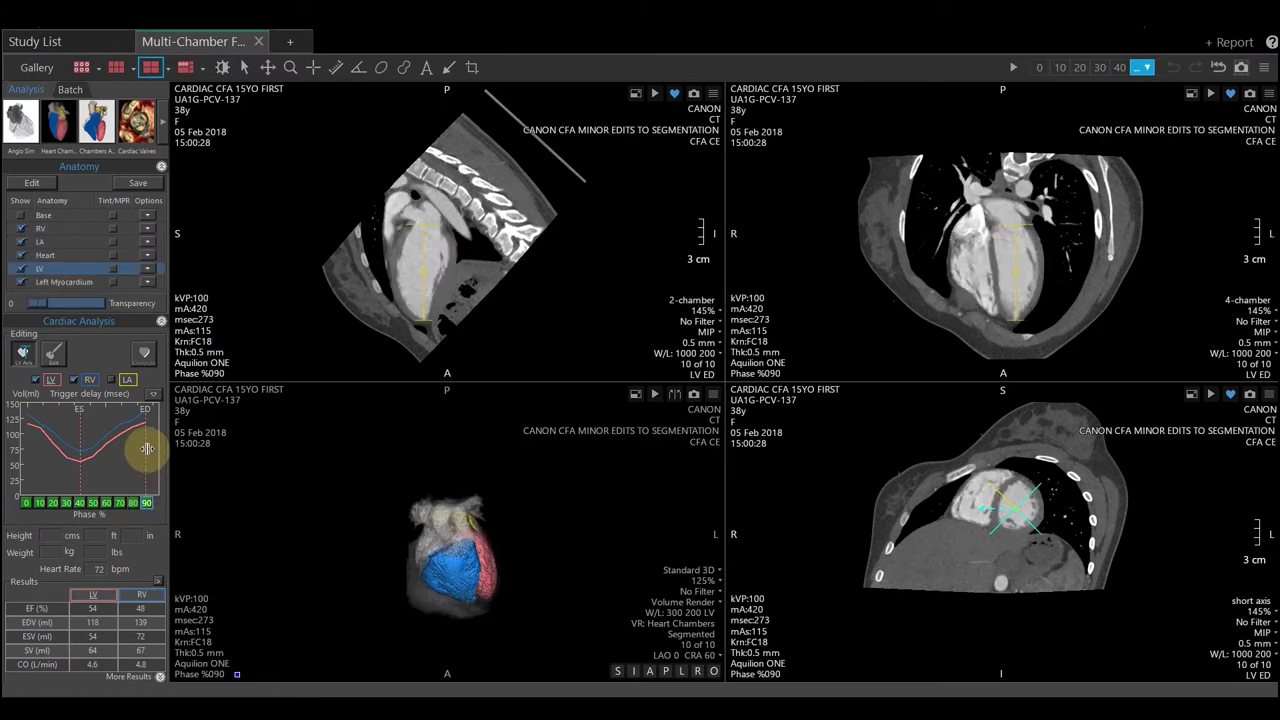
# Adjust the LV long axis endpoints, position and angle in the 2-chamber view at the 90% phase and recompute the analysis
pyautogui.click(27, 359)
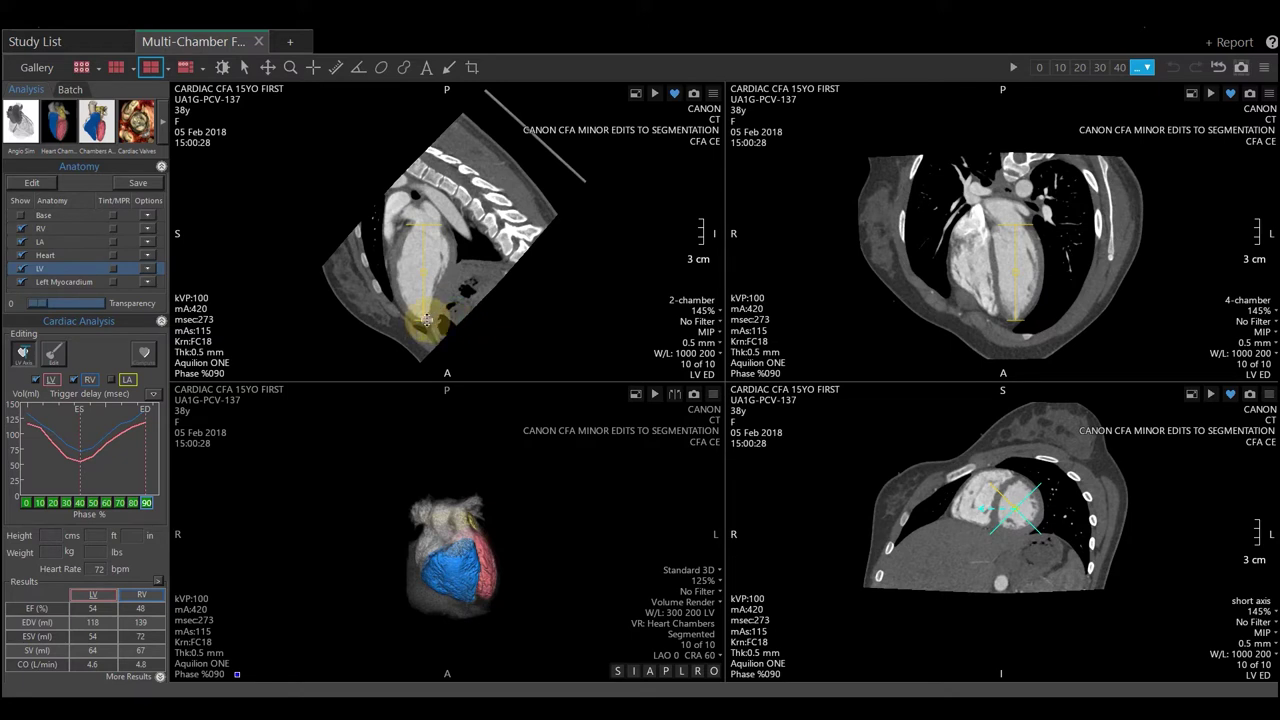
pyautogui.moveTo(426, 320)
pyautogui.mouseDown()
pyautogui.moveTo(427, 346)
pyautogui.moveTo(435, 312)
pyautogui.mouseUp()
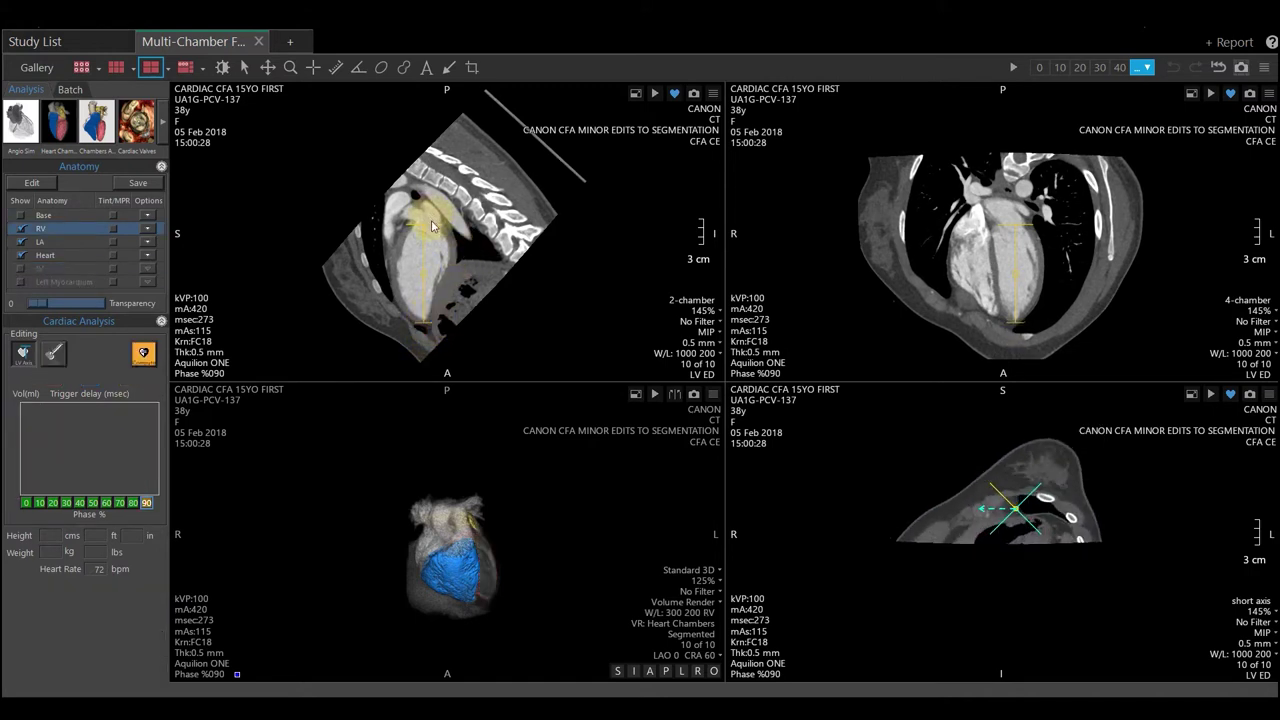
pyautogui.moveTo(434, 221)
pyautogui.mouseDown()
pyautogui.moveTo(438, 246)
pyautogui.moveTo(443, 231)
pyautogui.mouseUp()
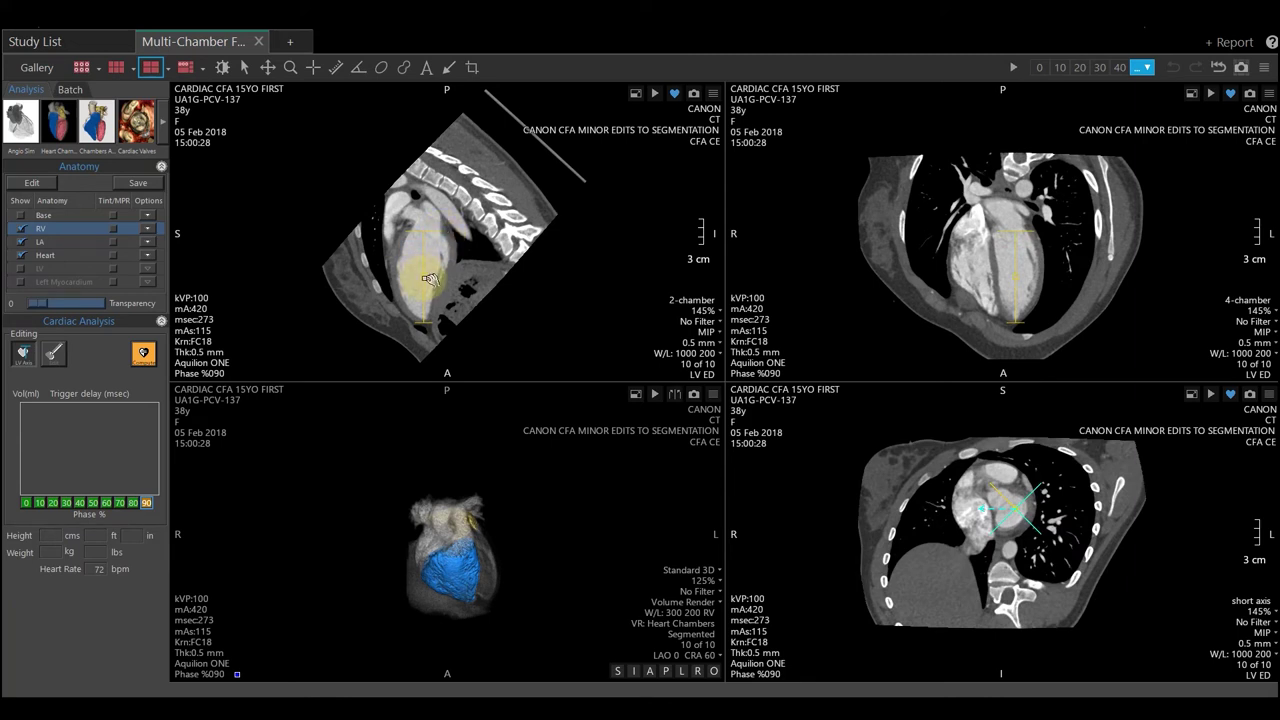
pyautogui.moveTo(428, 278); pyautogui.dragTo(428, 280)
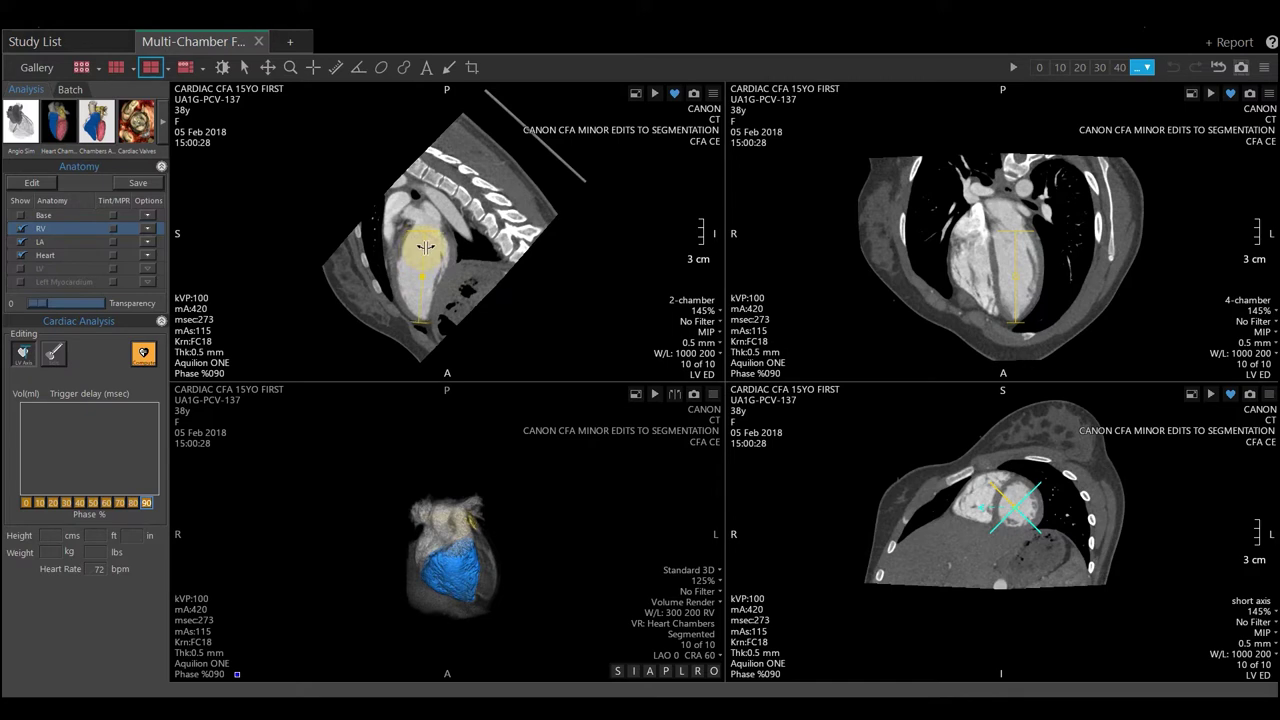
pyautogui.moveTo(425, 247); pyautogui.dragTo(426, 247)
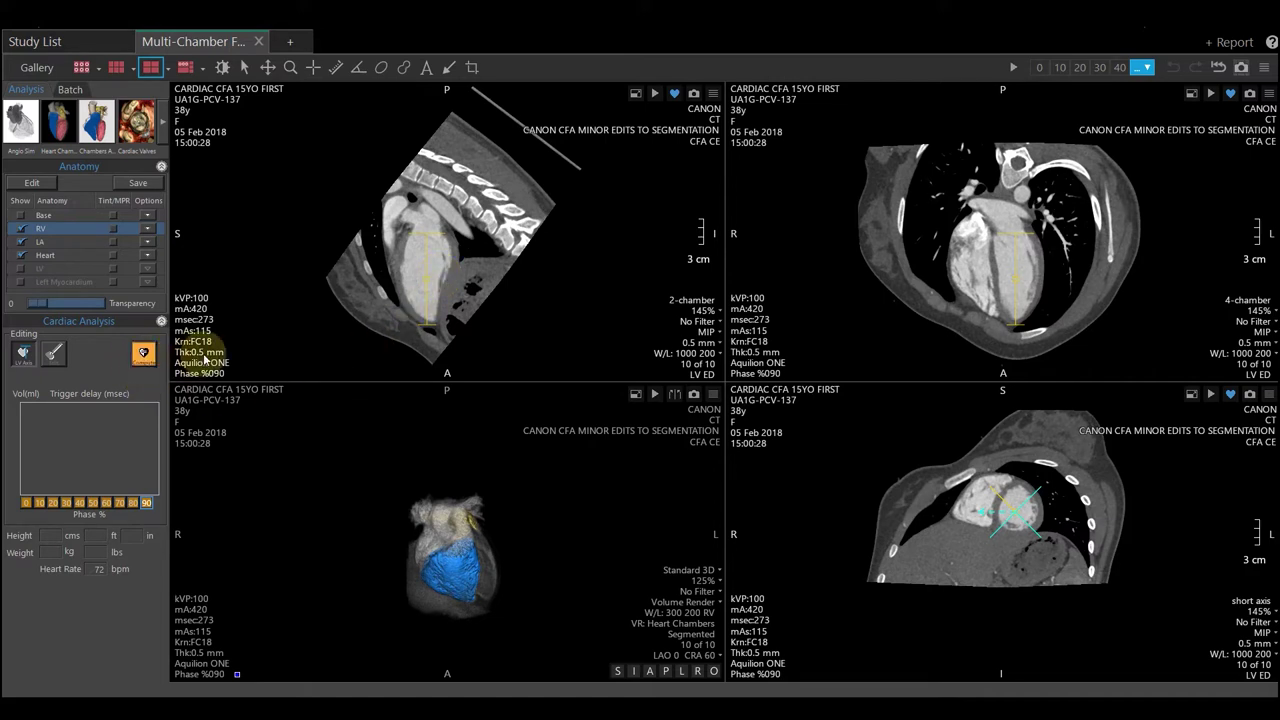
pyautogui.click(144, 354)
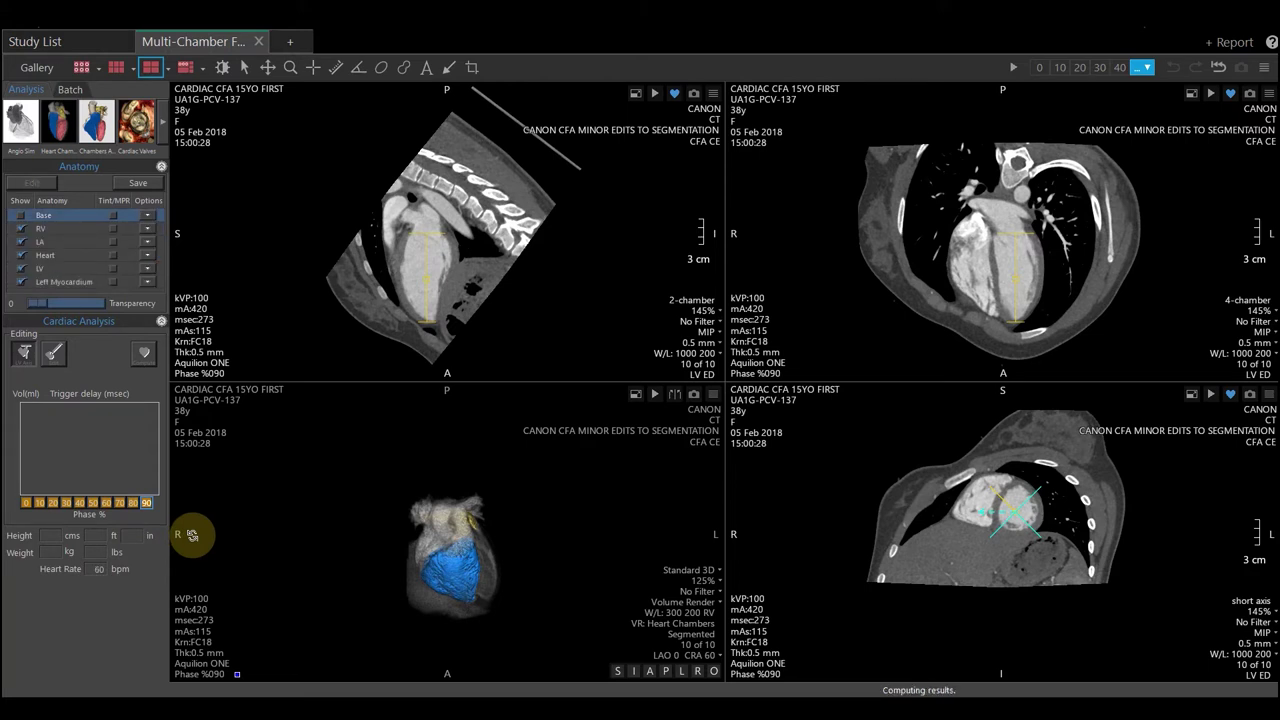
# Realign the LV axis in the 2-chamber view at the 40% end-systolic phase and recompute the analysis
pyautogui.click(79, 503)
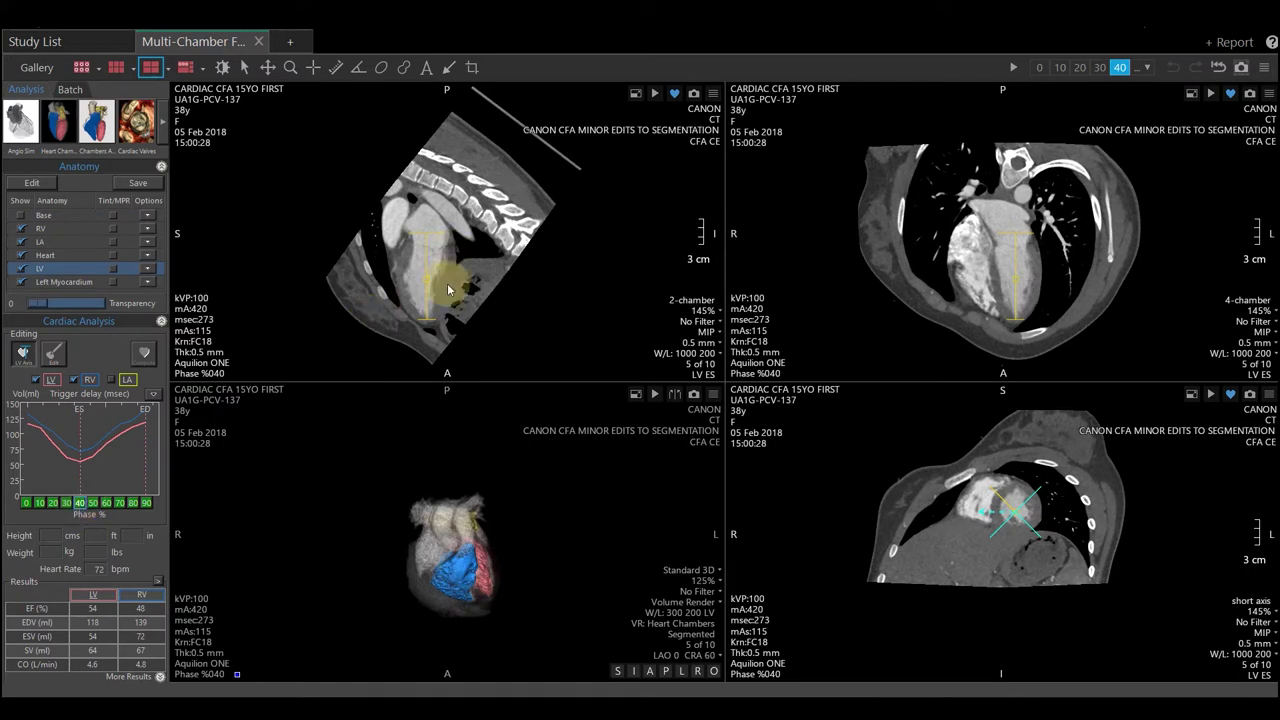
pyautogui.moveTo(433, 318); pyautogui.dragTo(450, 253)
pyautogui.moveTo(436, 233); pyautogui.dragTo(431, 285)
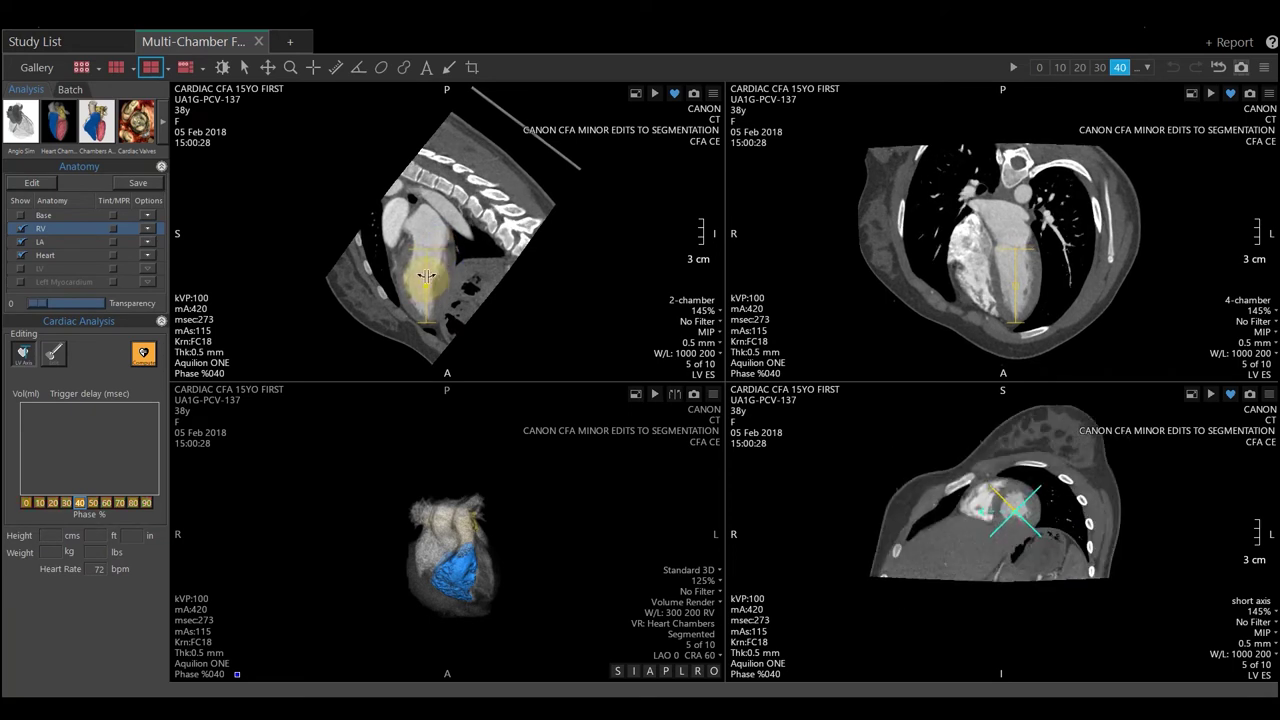
pyautogui.click(144, 354)
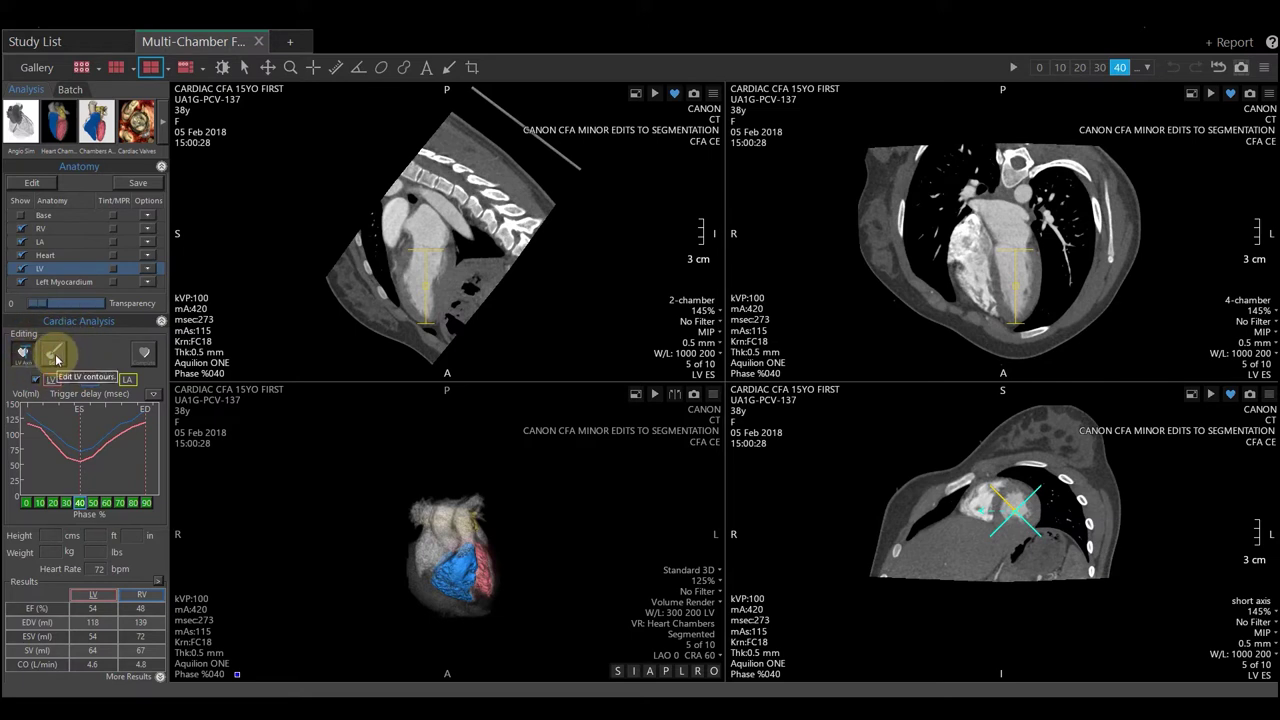
# Start editing the LV contours at the 40% phase and magnify the 2-chamber, 4-chamber and short-axis views to 246%
pyautogui.moveTo(85, 275)
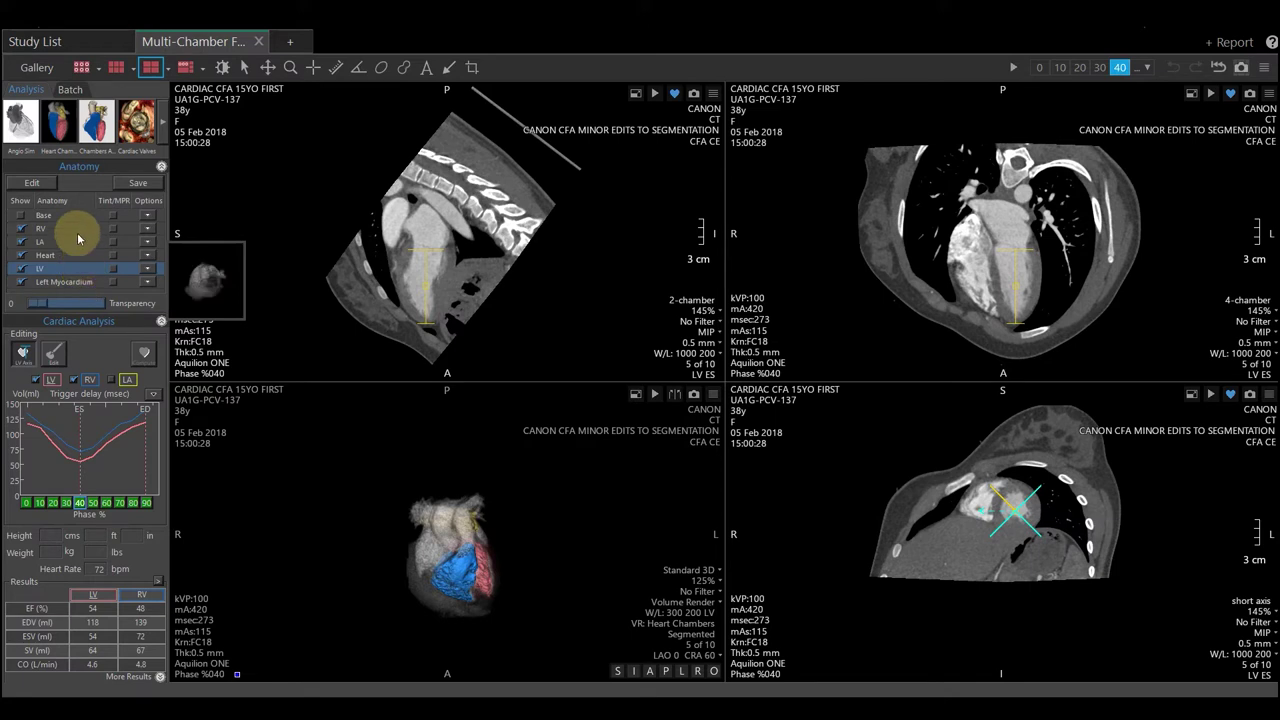
pyautogui.moveTo(62, 251)
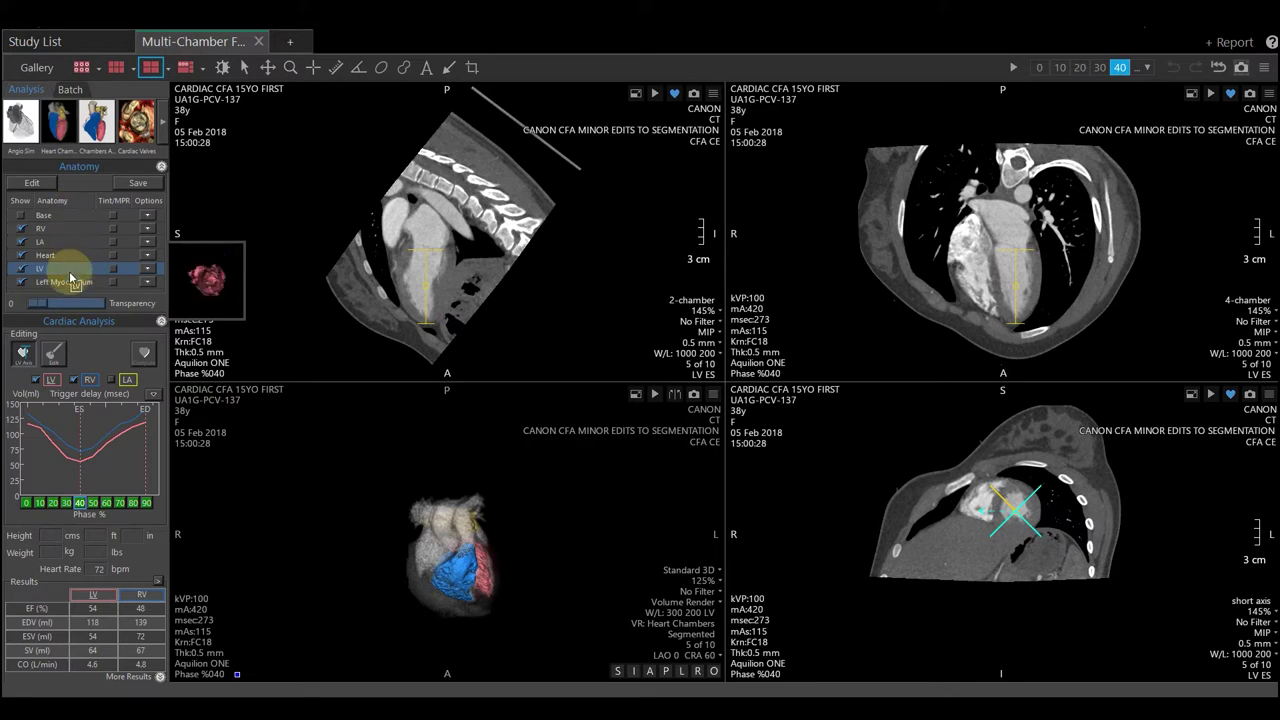
pyautogui.click(32, 183)
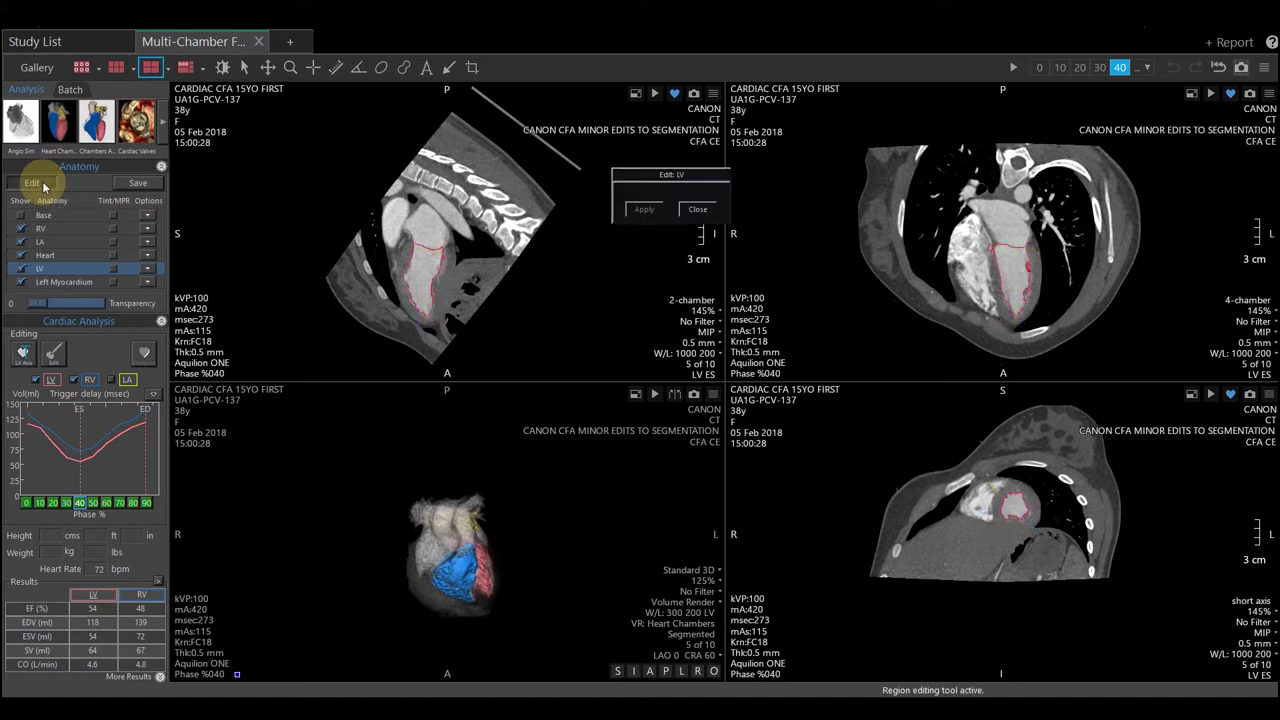
pyautogui.click(54, 357)
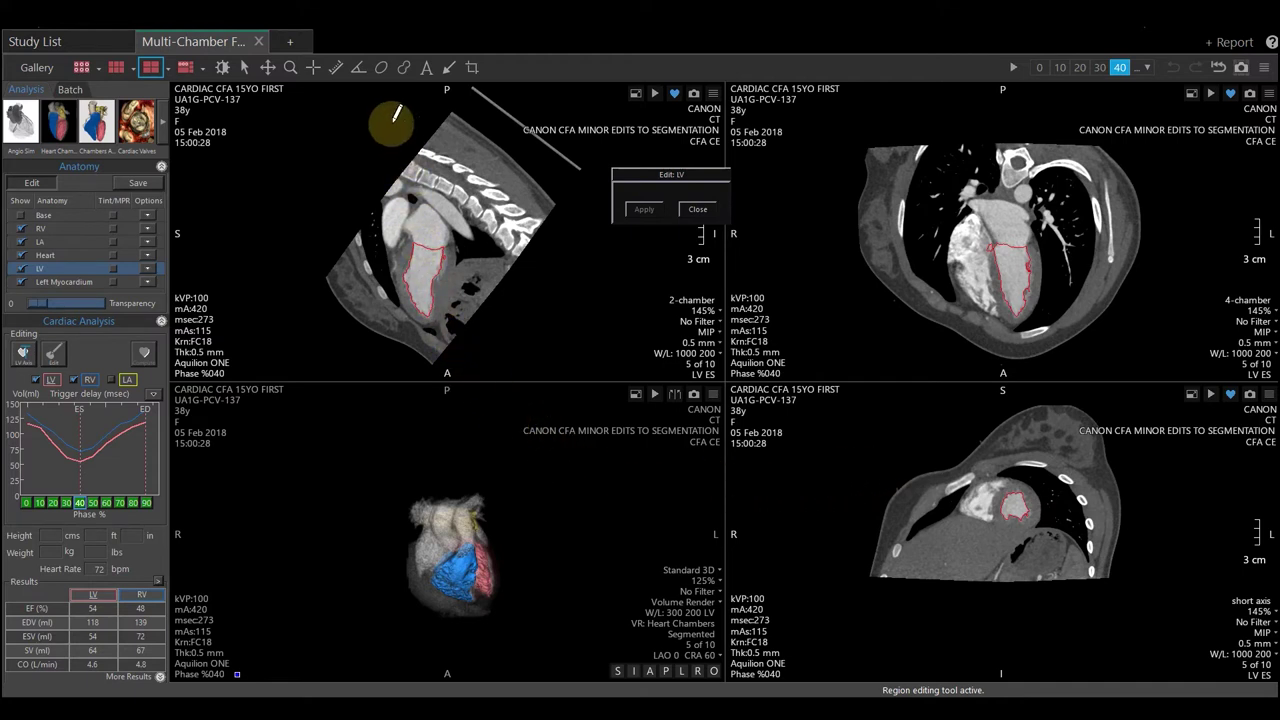
pyautogui.click(290, 68)
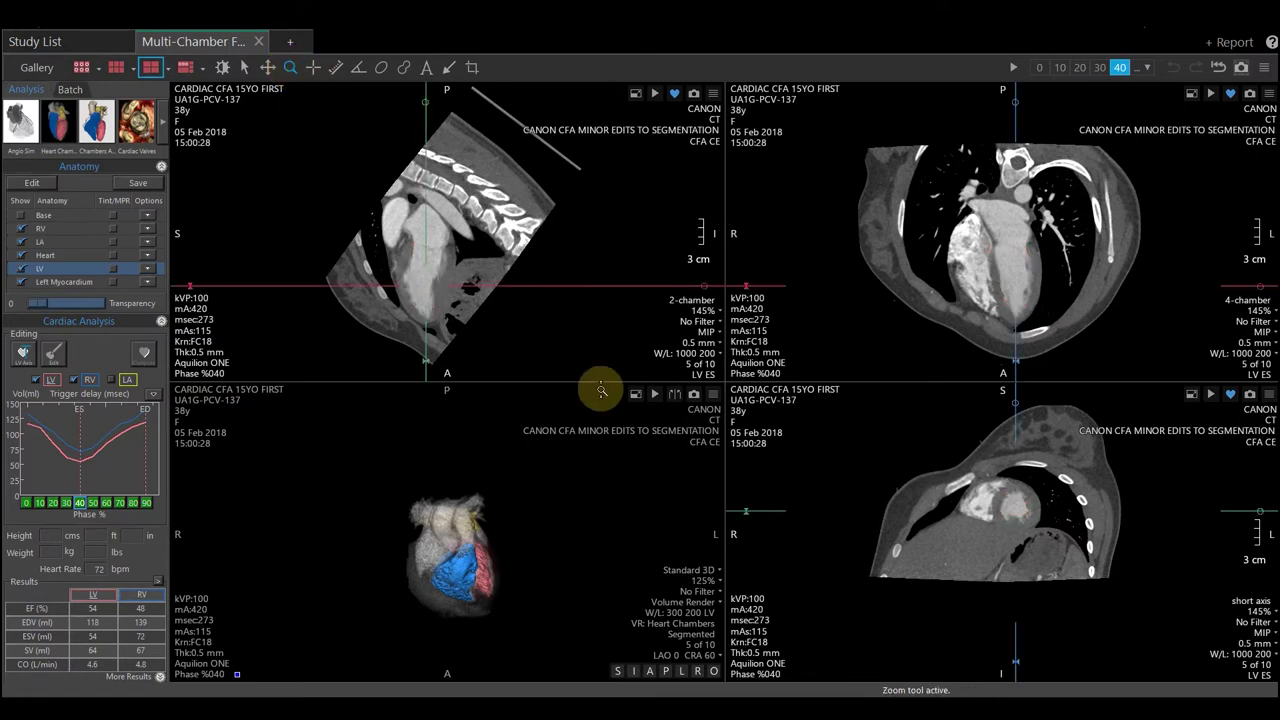
pyautogui.moveTo(864, 458); pyautogui.dragTo(864, 477)
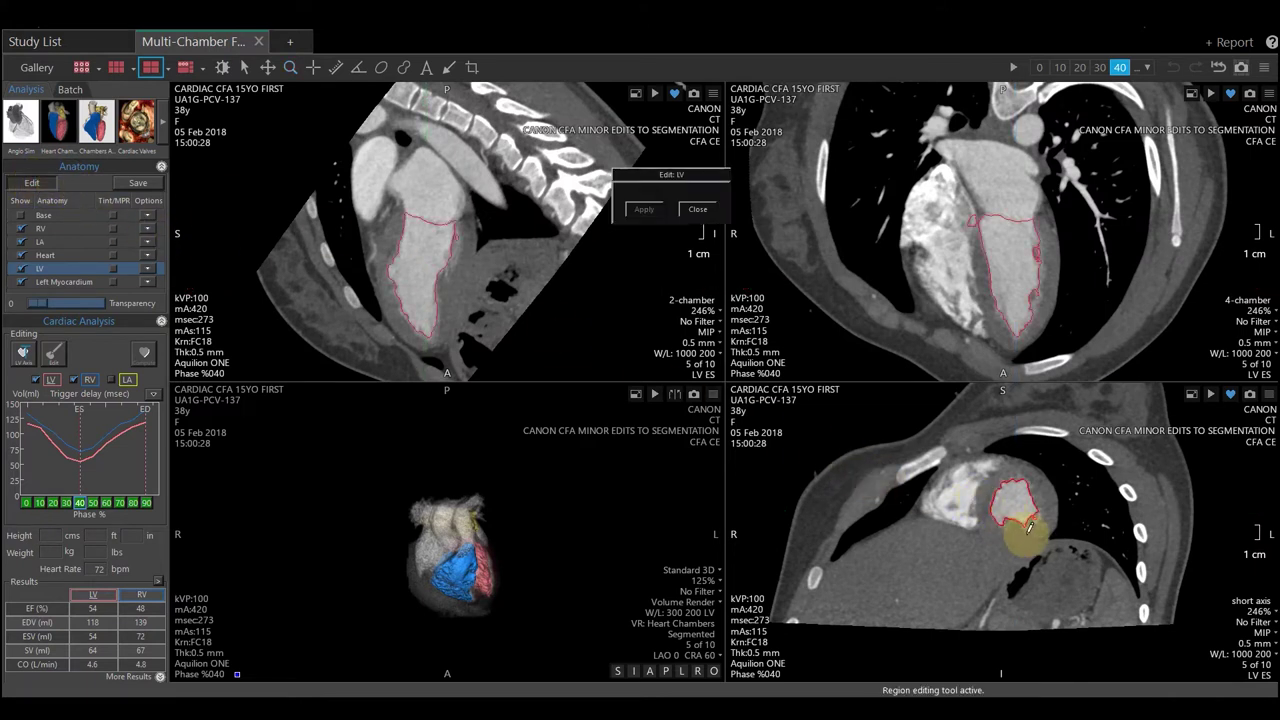
# Redraw the LV contour outward around its wall indentations on short-axis slices at the 40% phase and apply the edit
pyautogui.scroll(-3, 1098, 553)
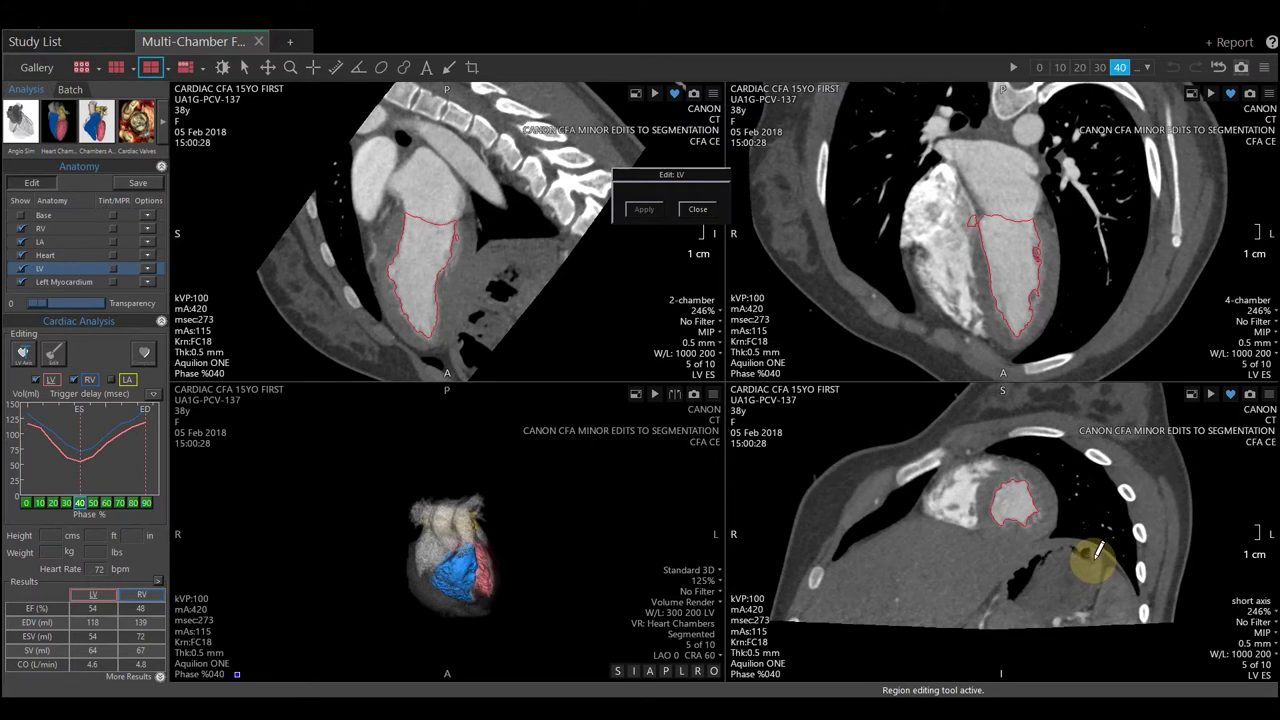
pyautogui.moveTo(1078, 560)
pyautogui.mouseDown()
pyautogui.moveTo(1021, 480)
pyautogui.moveTo(1022, 524)
pyautogui.mouseUp()
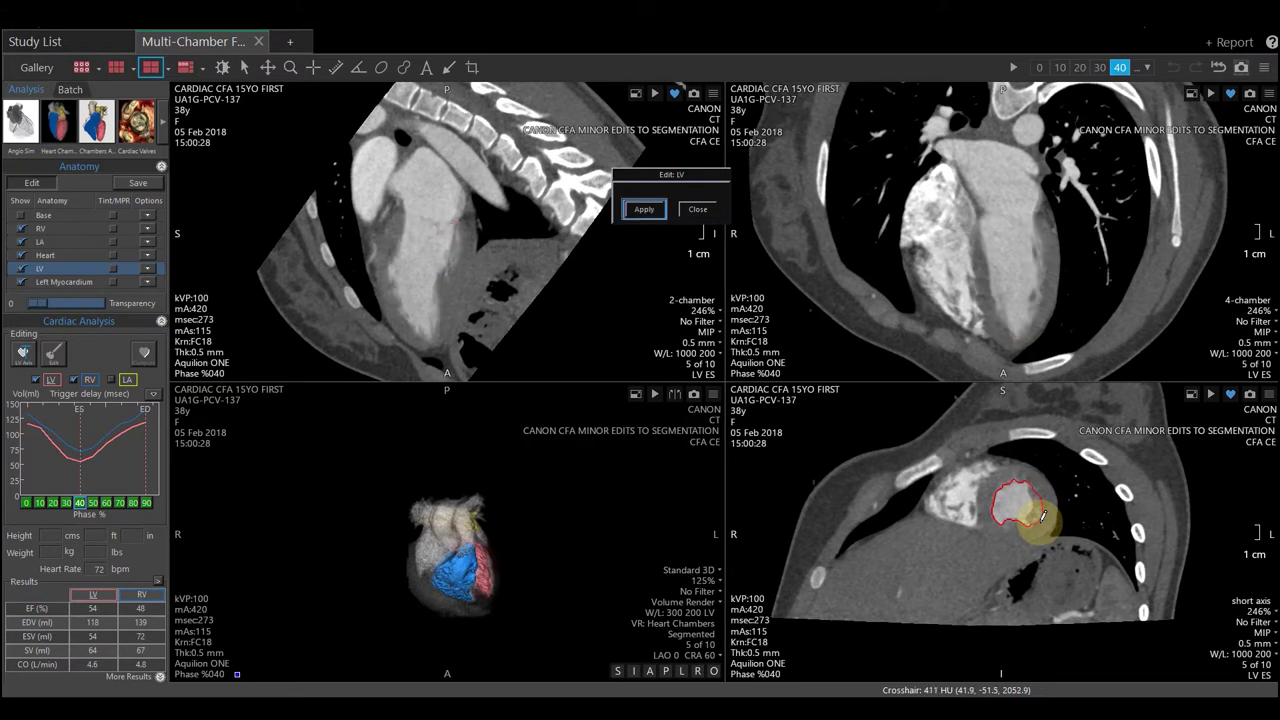
pyautogui.scroll(-1, 1015, 520)
pyautogui.moveTo(1032, 477); pyautogui.dragTo(1046, 524)
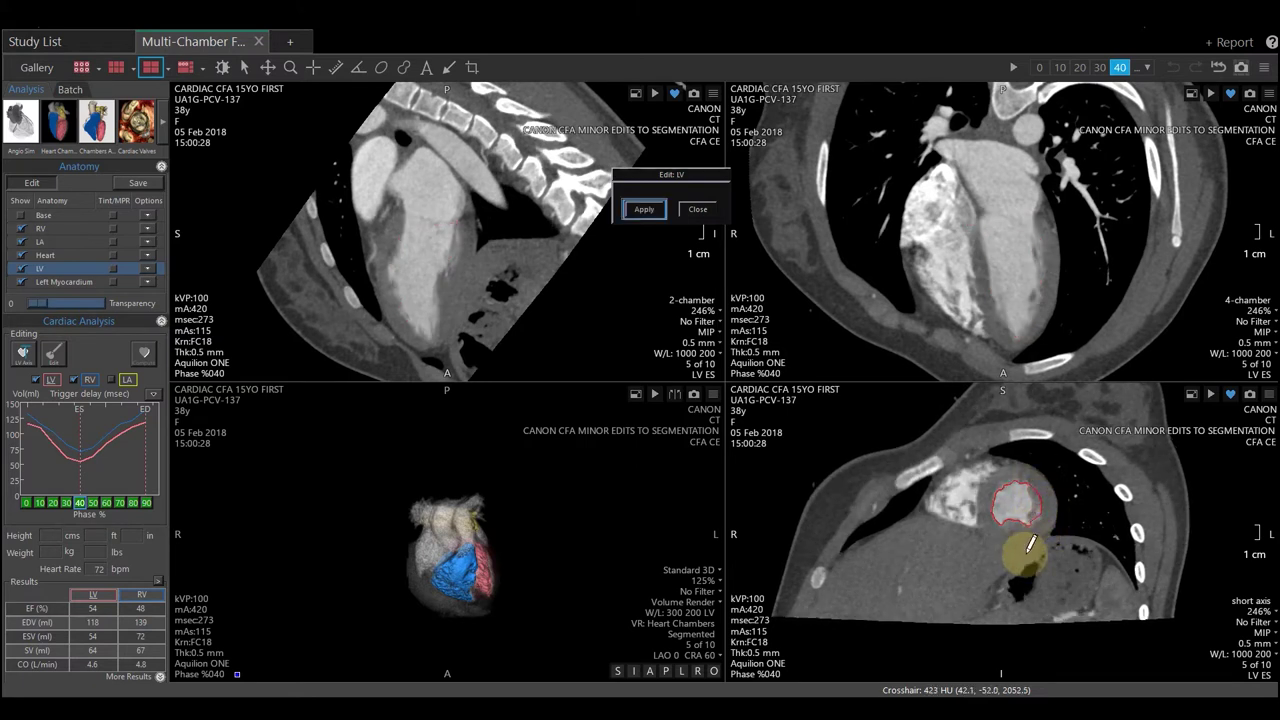
pyautogui.moveTo(915, 463); pyautogui.dragTo(937, 471)
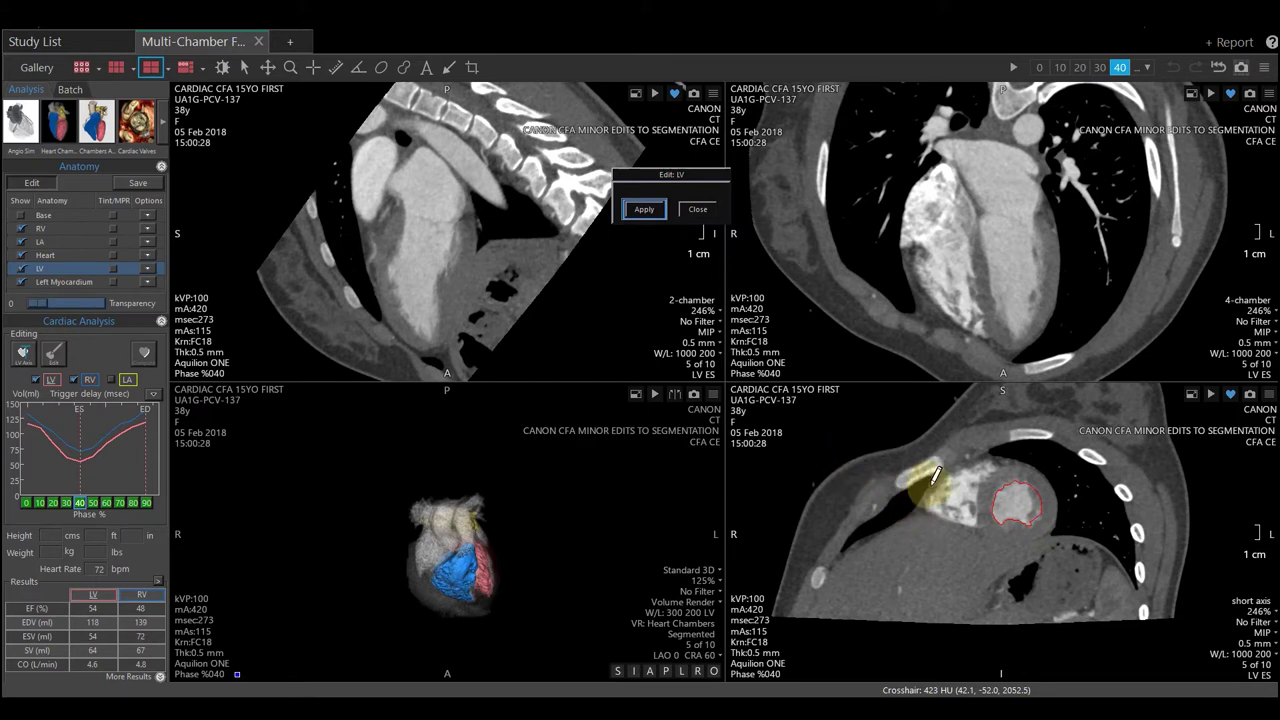
pyautogui.click(645, 210)
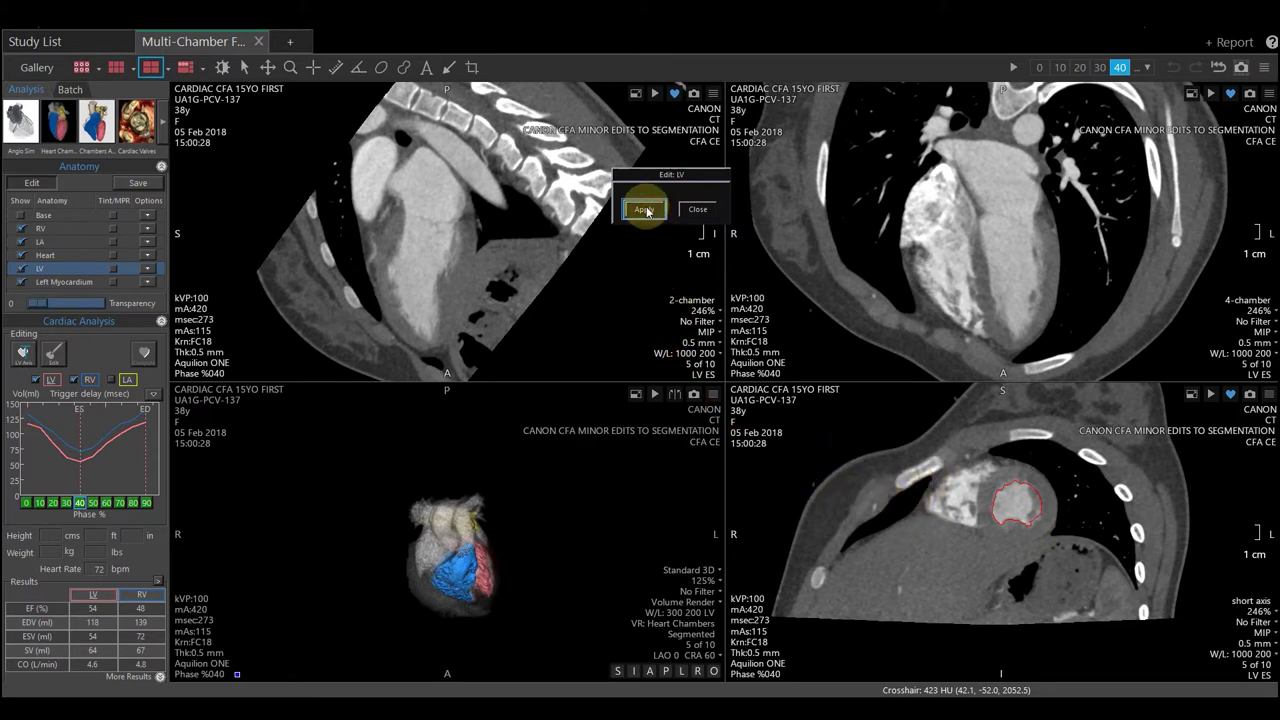
pyautogui.click(647, 211)
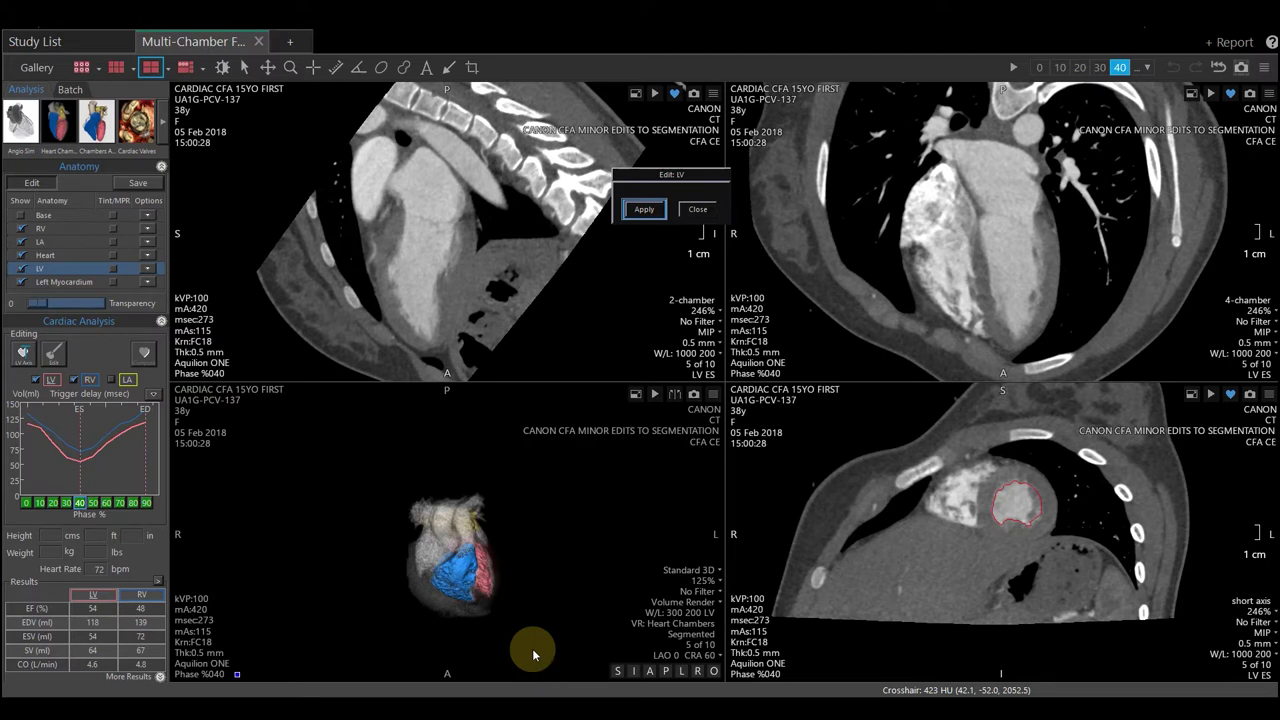
# Start editing the LV contours at the 90% end-diastolic phase and enlarge the short-axis view to fill the viewing area
pyautogui.click(53, 353)
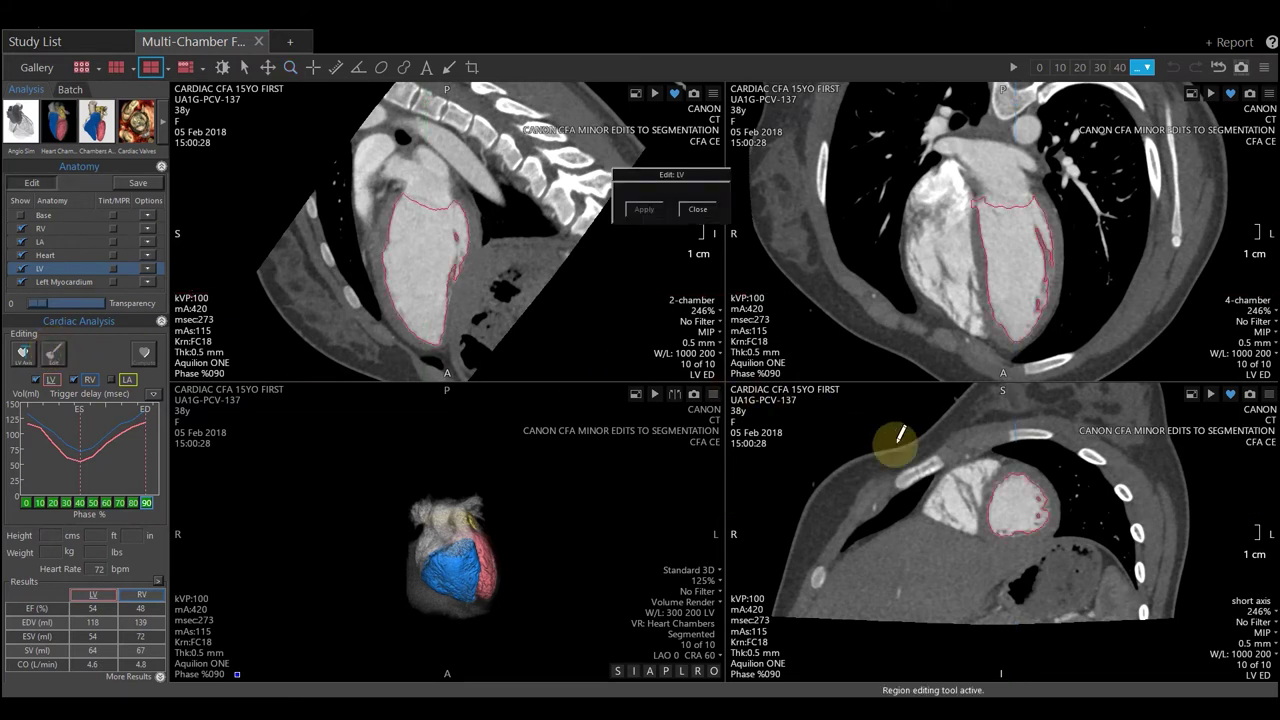
pyautogui.scroll(-1, 1054, 551)
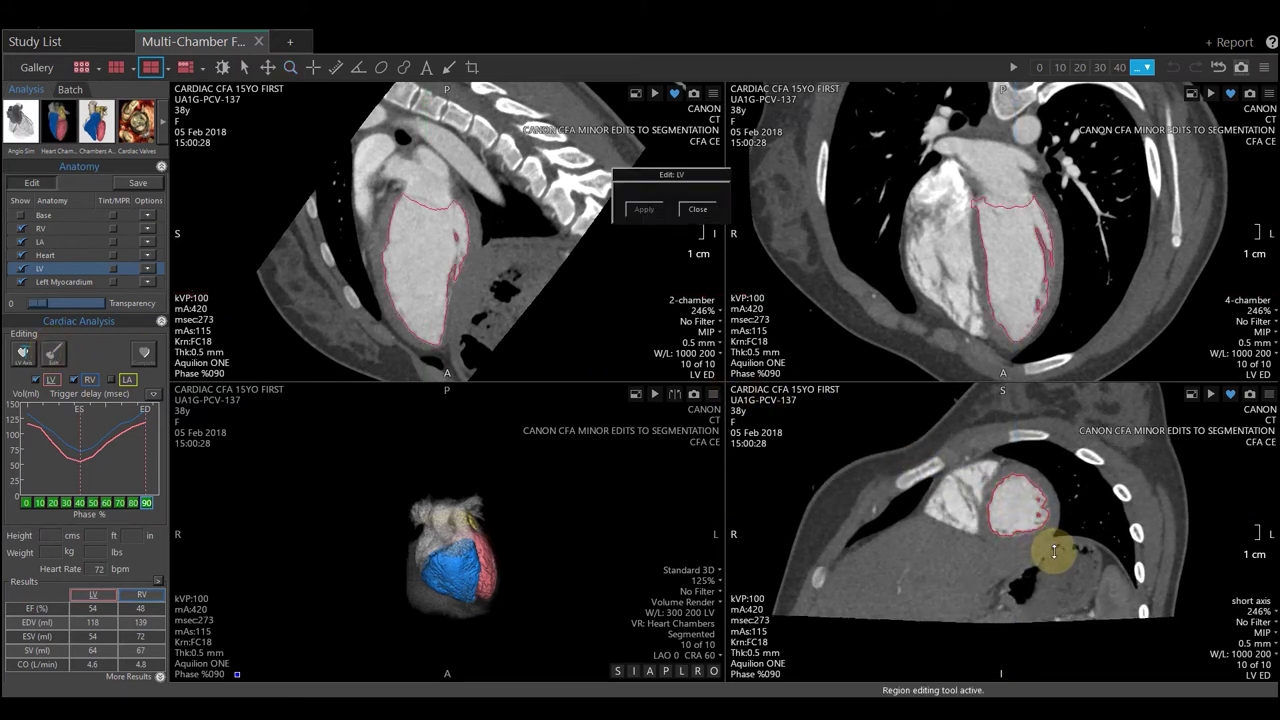
pyautogui.scroll(-1, 1054, 551)
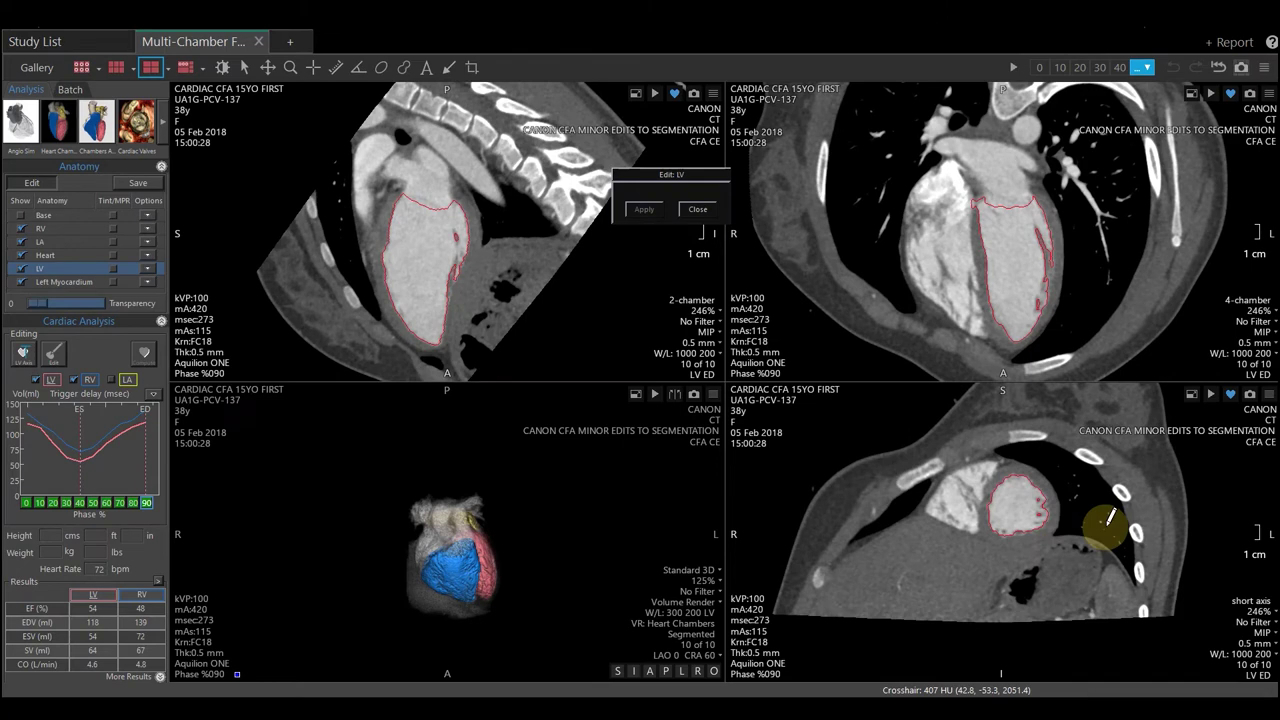
pyautogui.doubleClick(1110, 517)
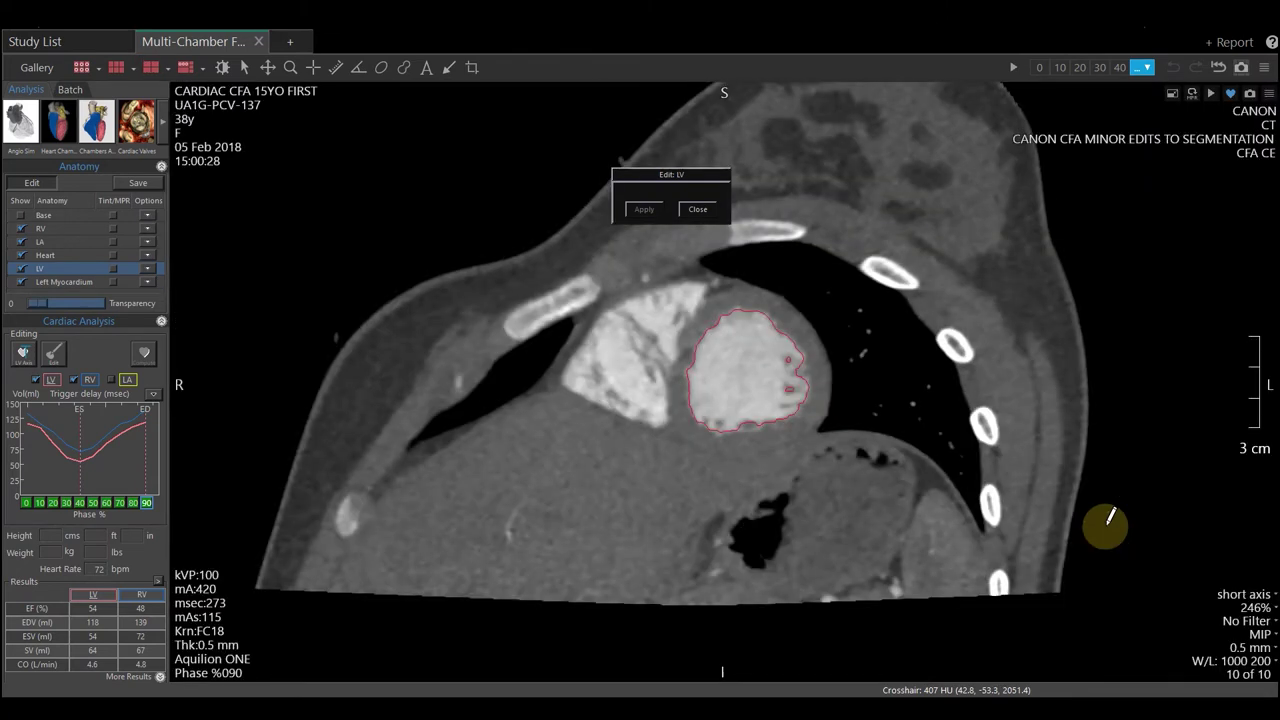
# Redraw the LV contour outward around its lateral wall indentations on short-axis slices at the 90% phase, apply the edit and restore the four-view layout
pyautogui.moveTo(811, 350); pyautogui.dragTo(809, 423)
pyautogui.scroll(-4, 809, 423)
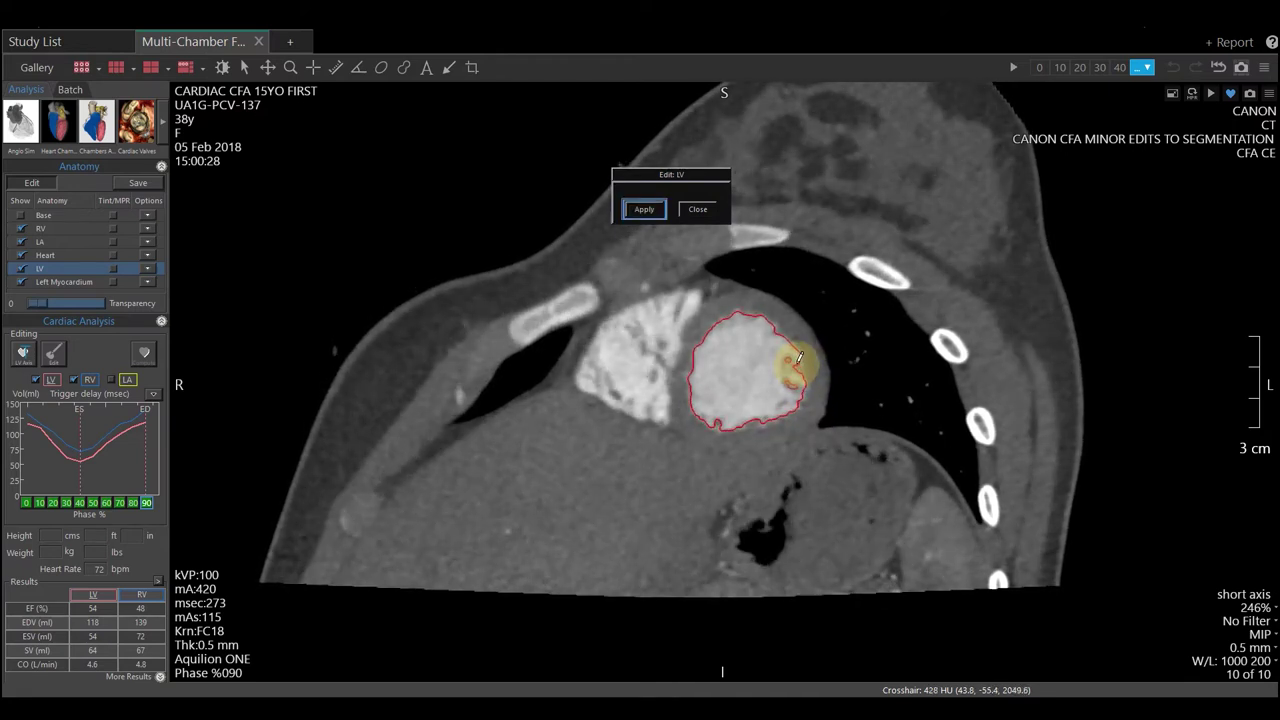
pyautogui.scroll(10, 837, 409)
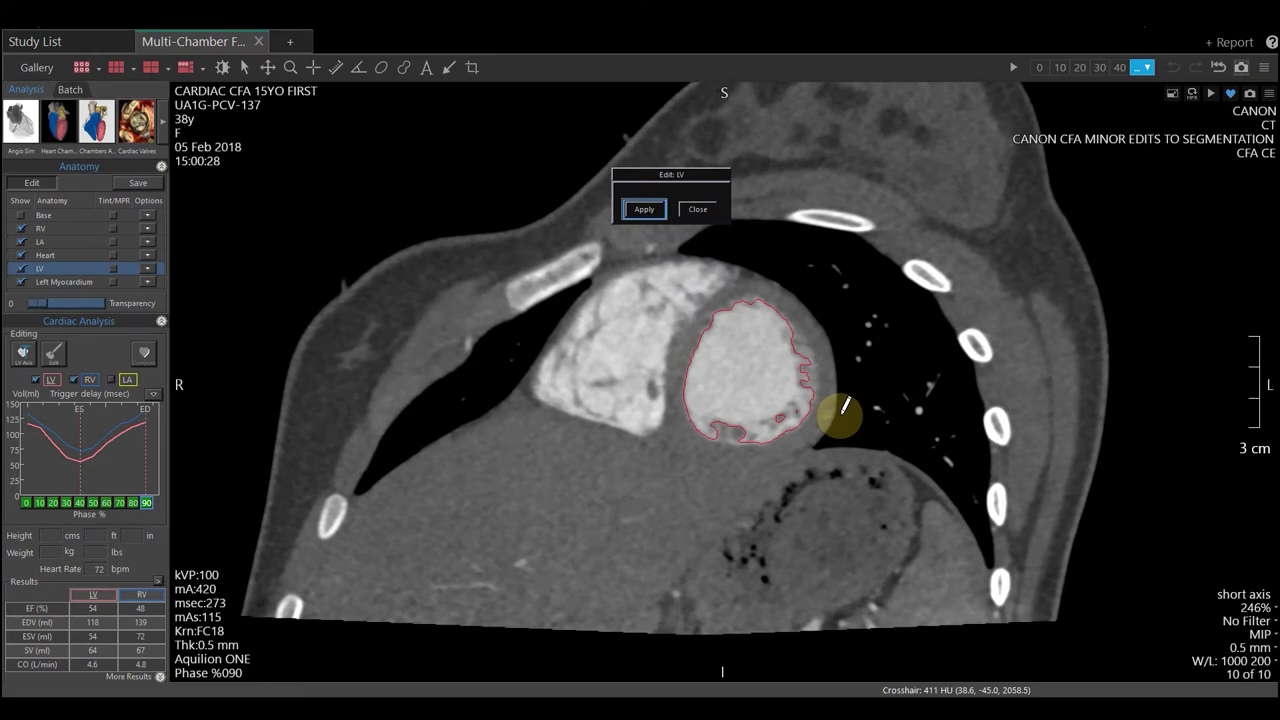
pyautogui.moveTo(777, 302)
pyautogui.mouseDown()
pyautogui.moveTo(806, 337)
pyautogui.moveTo(818, 388)
pyautogui.moveTo(777, 306)
pyautogui.moveTo(803, 320)
pyautogui.mouseUp()
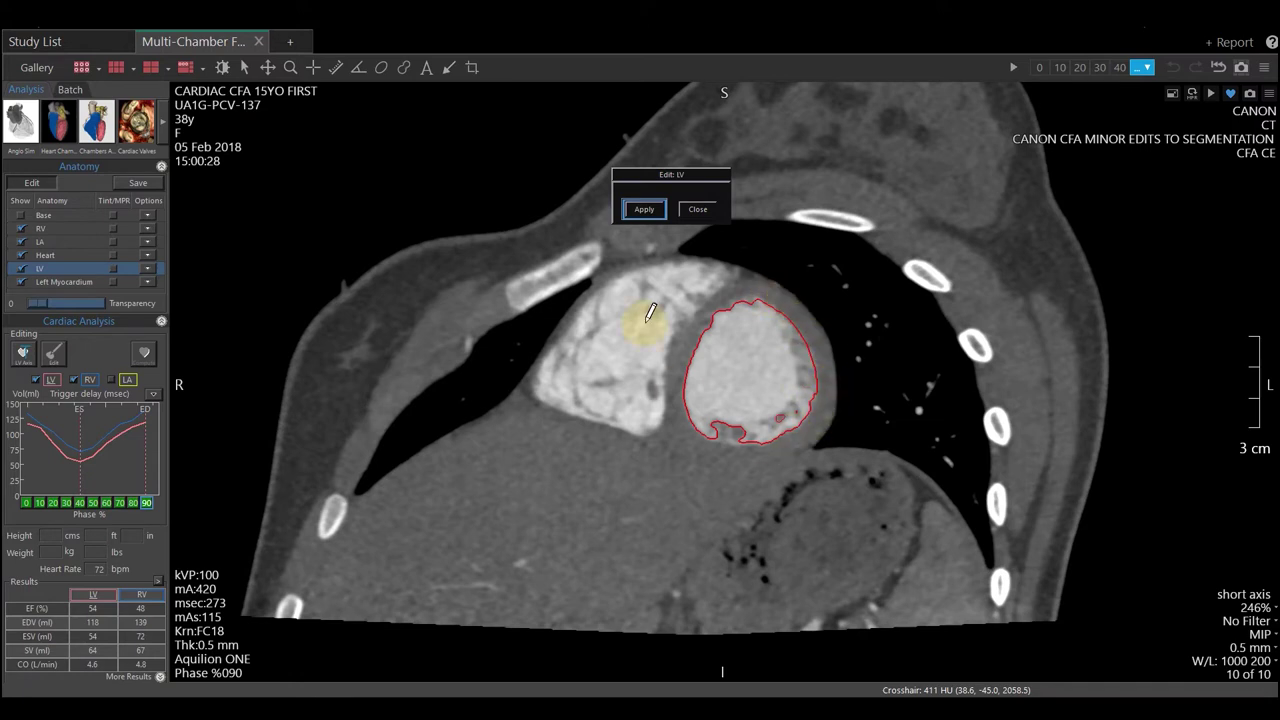
pyautogui.click(645, 212)
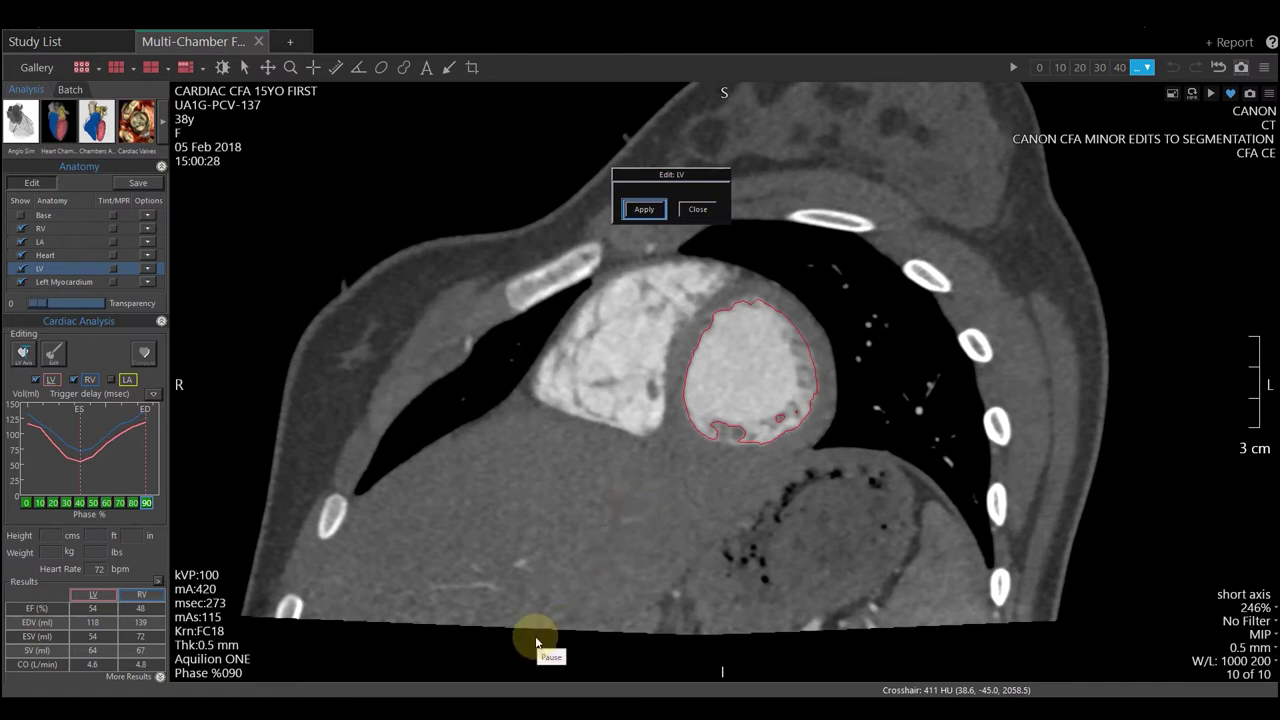
pyautogui.press('Escape')
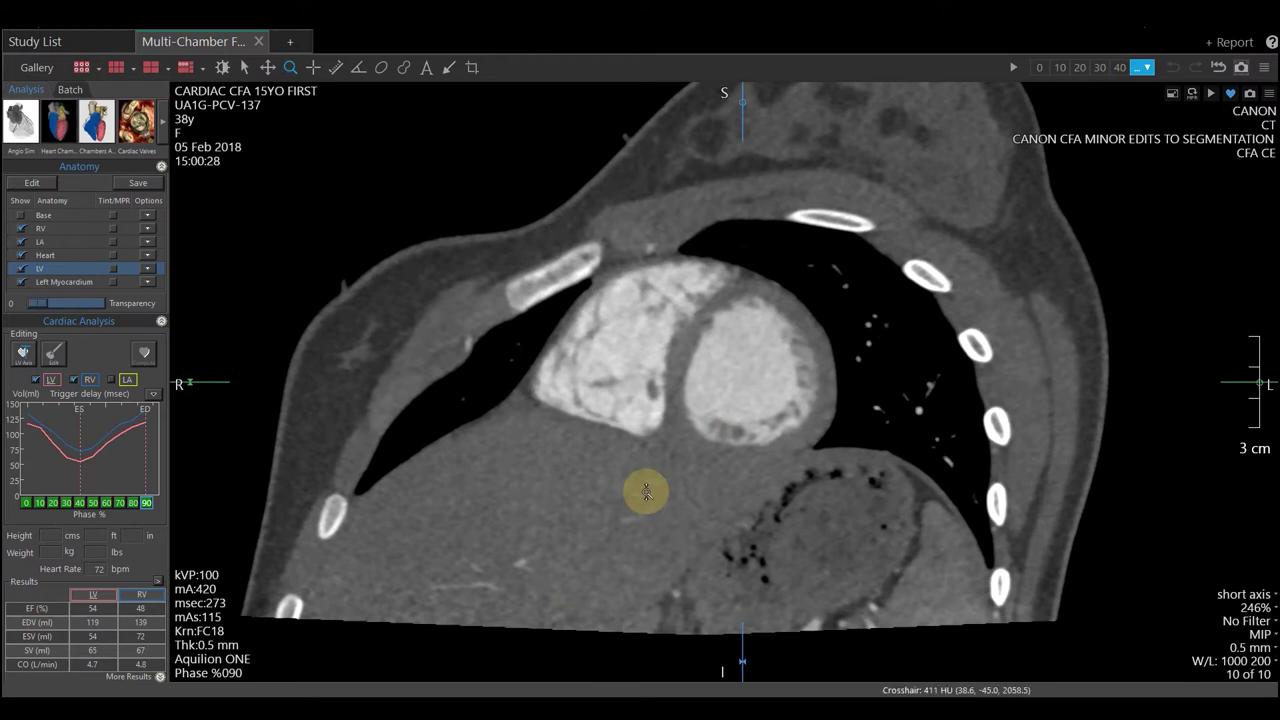
pyautogui.doubleClick(646, 491)
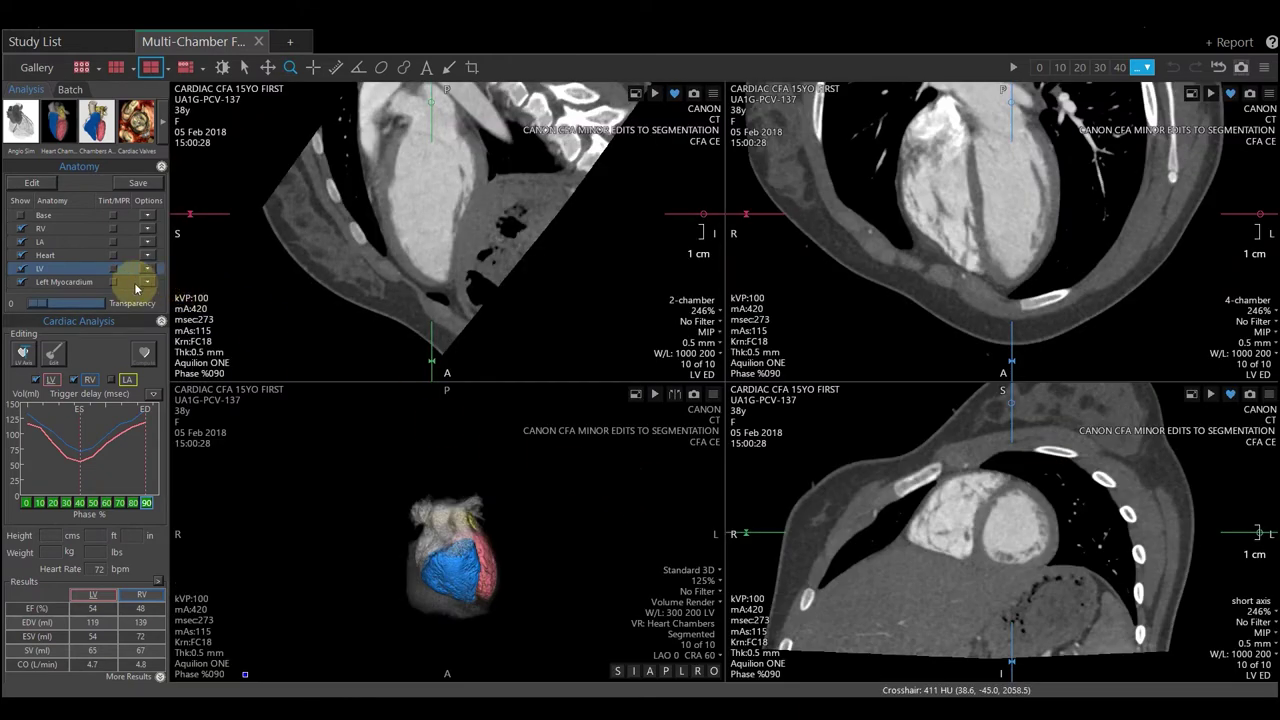
# Redraw the upper and septal borders of the RV contour on 4-chamber slices at the 90% phase and apply the edit
pyautogui.click(60, 229)
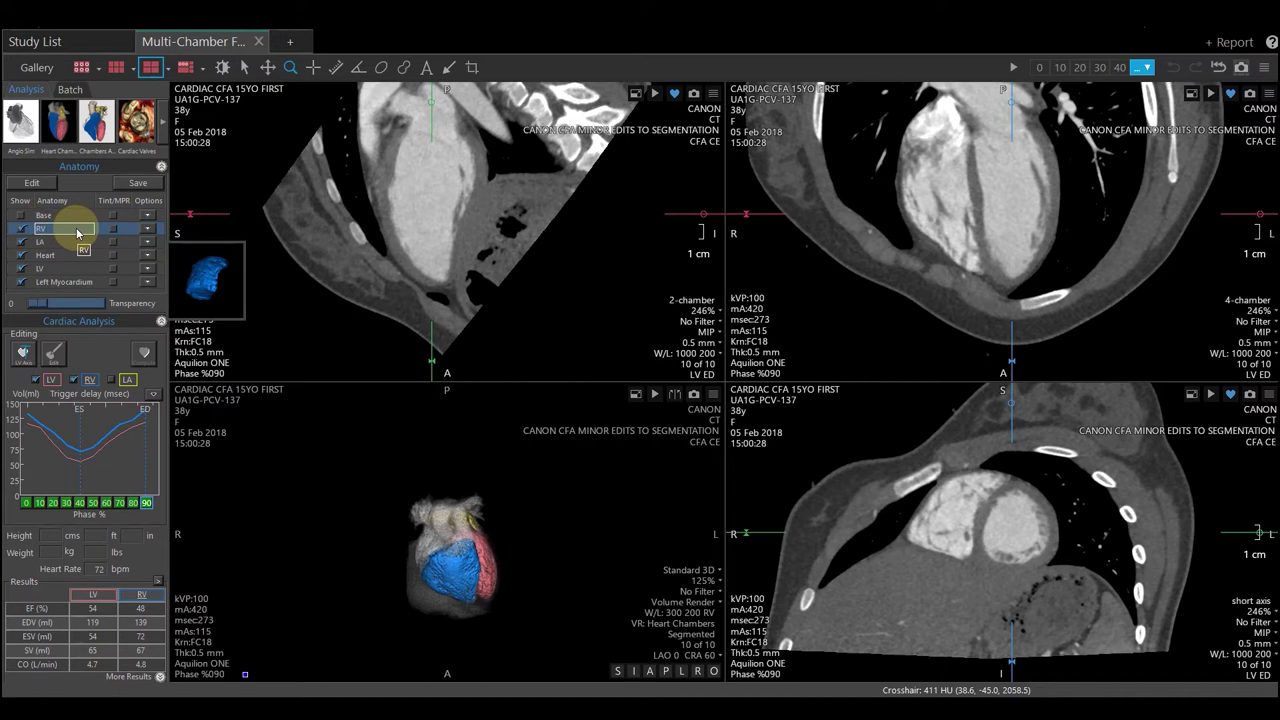
pyautogui.click(33, 183)
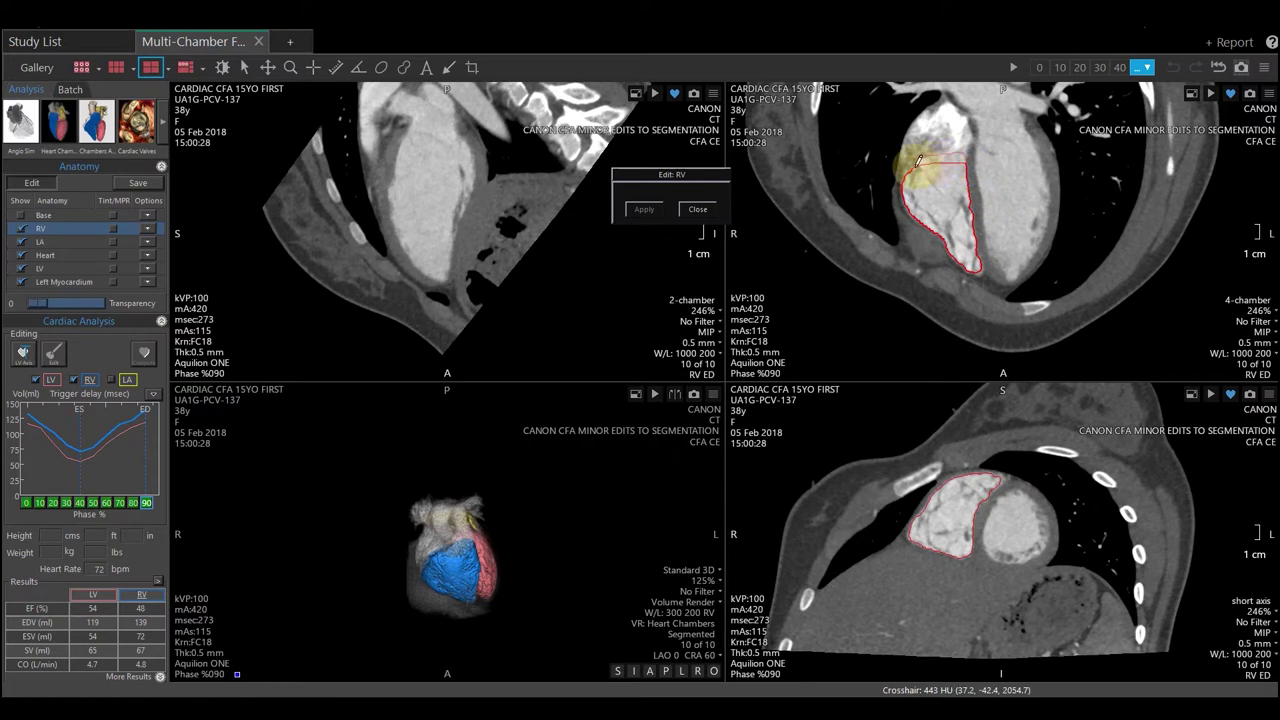
pyautogui.moveTo(986, 211)
pyautogui.mouseDown()
pyautogui.moveTo(971, 206)
pyautogui.moveTo(980, 177)
pyautogui.moveTo(972, 195)
pyautogui.mouseUp()
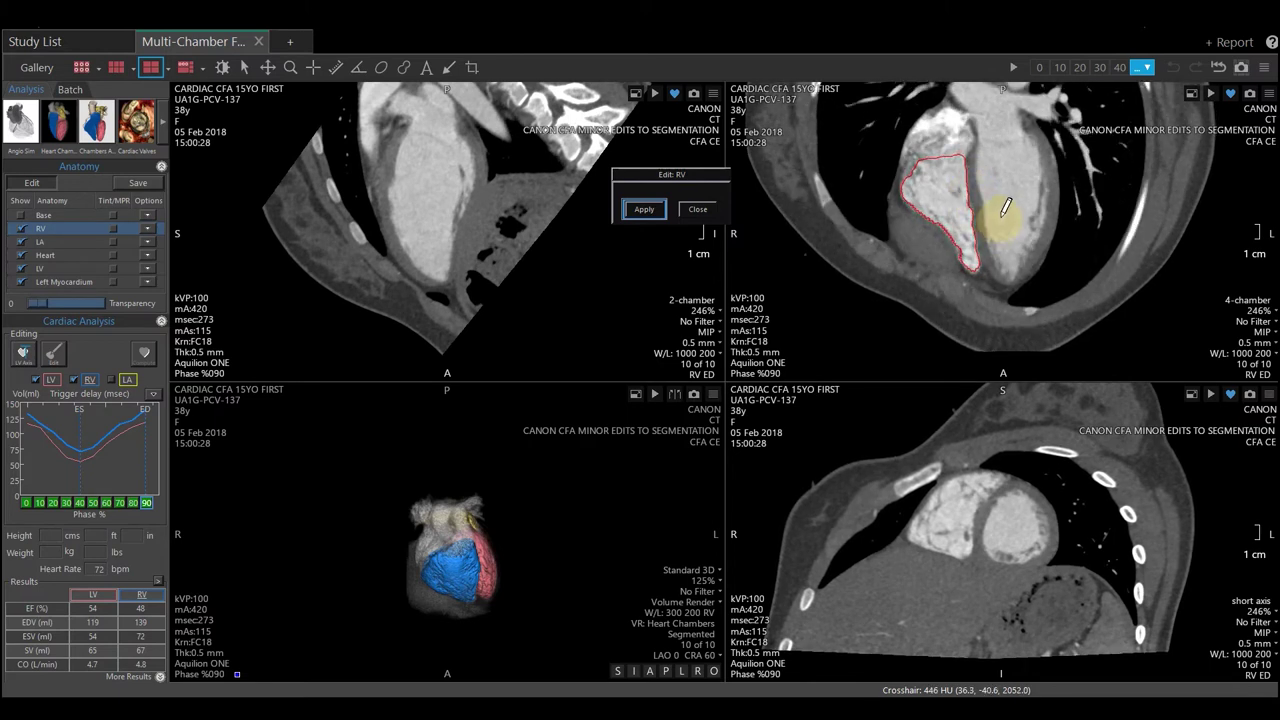
pyautogui.scroll(-3, 1000, 205)
pyautogui.moveTo(1004, 197); pyautogui.dragTo(972, 150)
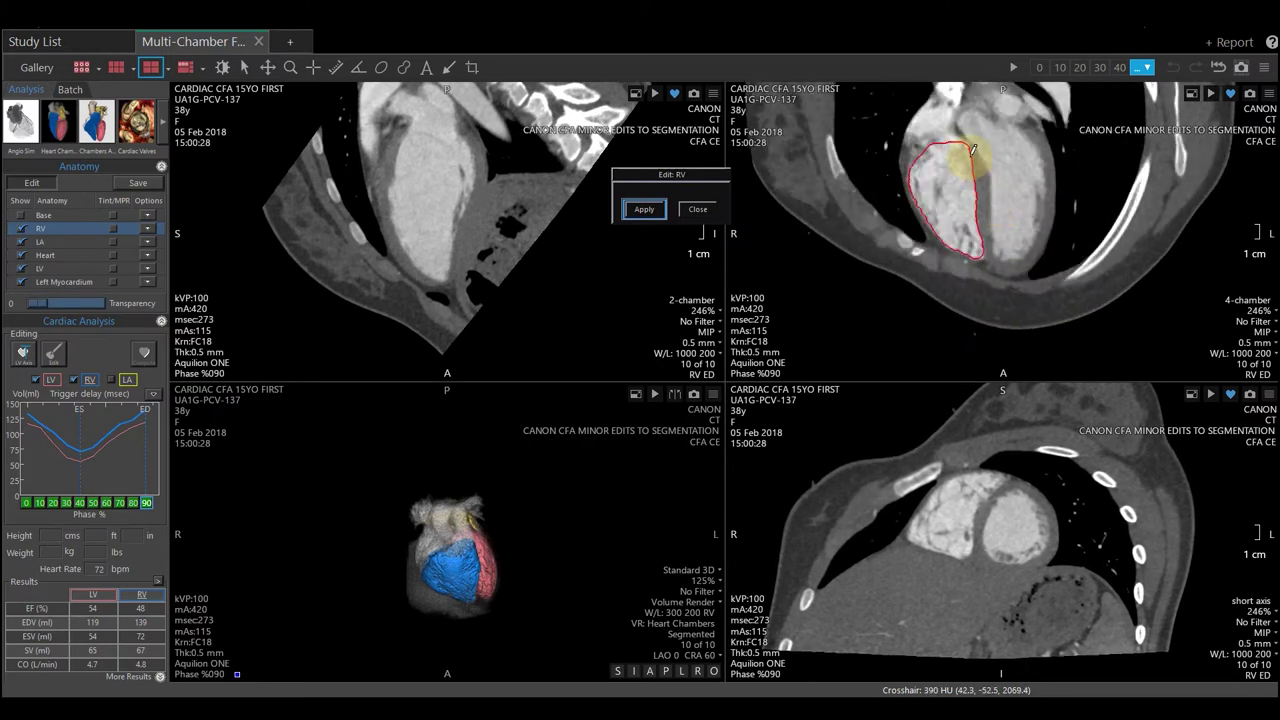
pyautogui.moveTo(944, 130); pyautogui.dragTo(929, 145)
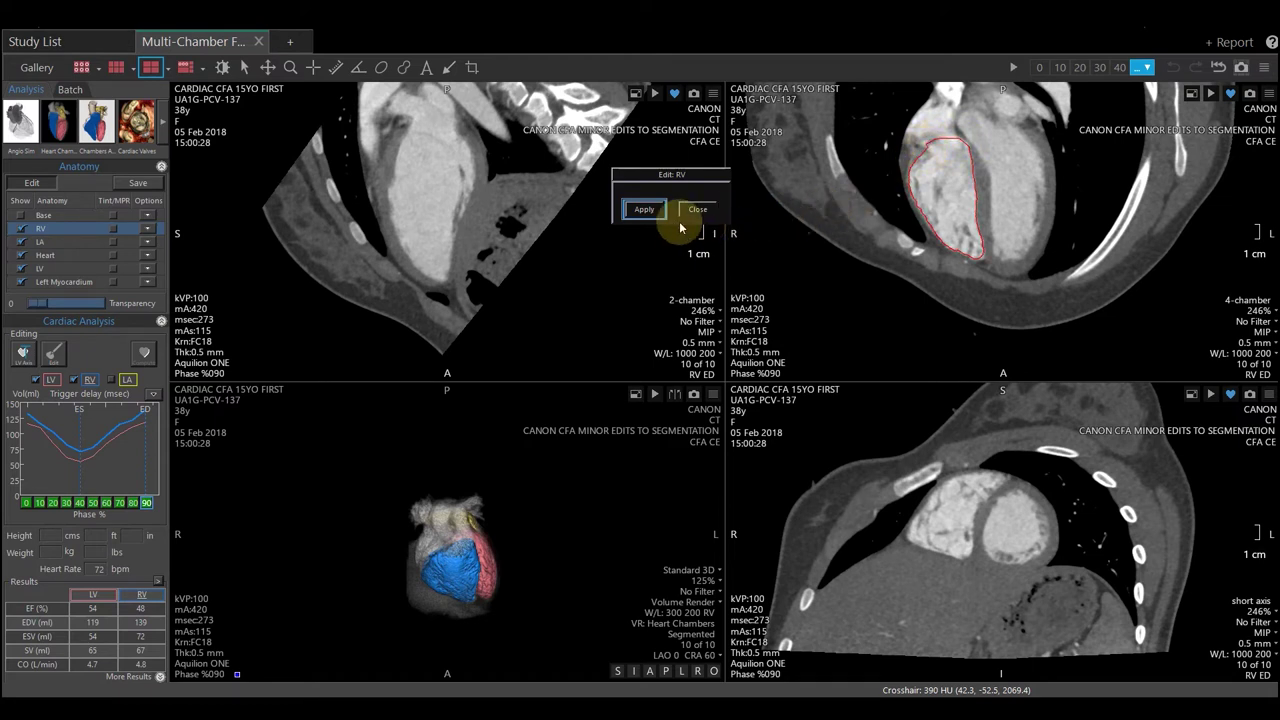
pyautogui.click(644, 210)
pyautogui.click(117, 536)
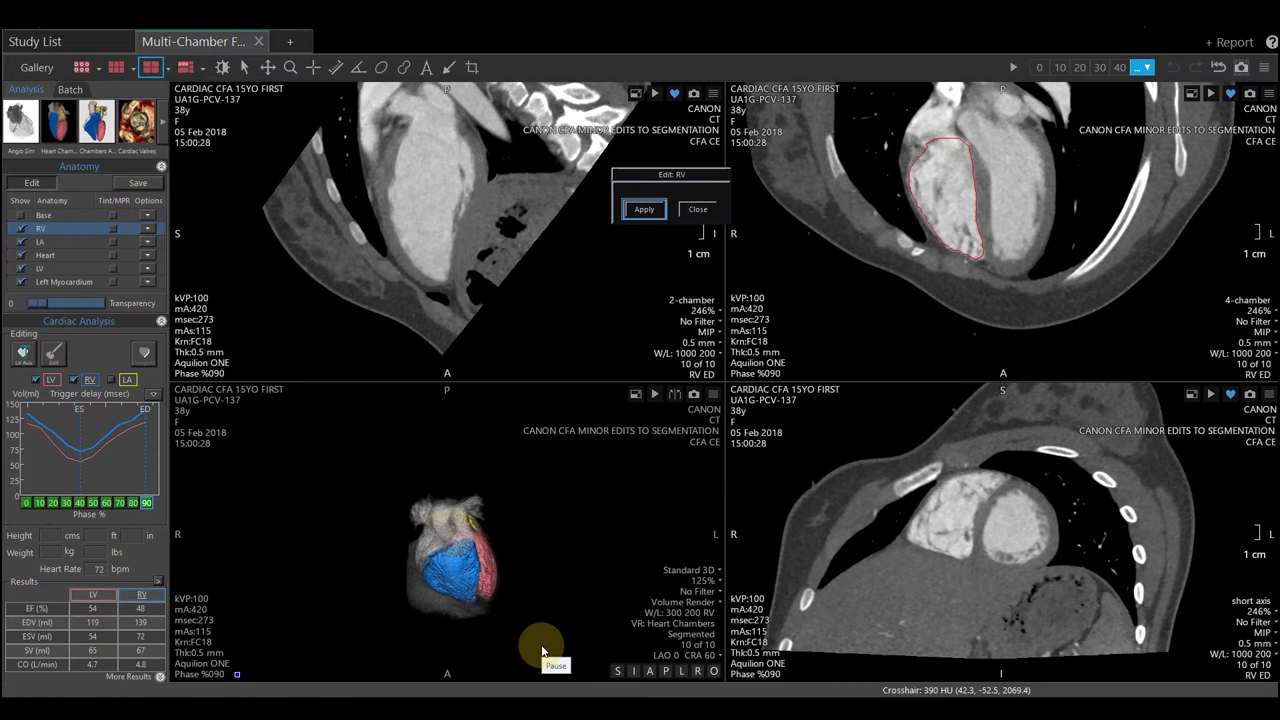
# Include the LA in the volume graph and results, redraw its contour in the 2-chamber view at the 90% phase and apply the edit
pyautogui.click(76, 242)
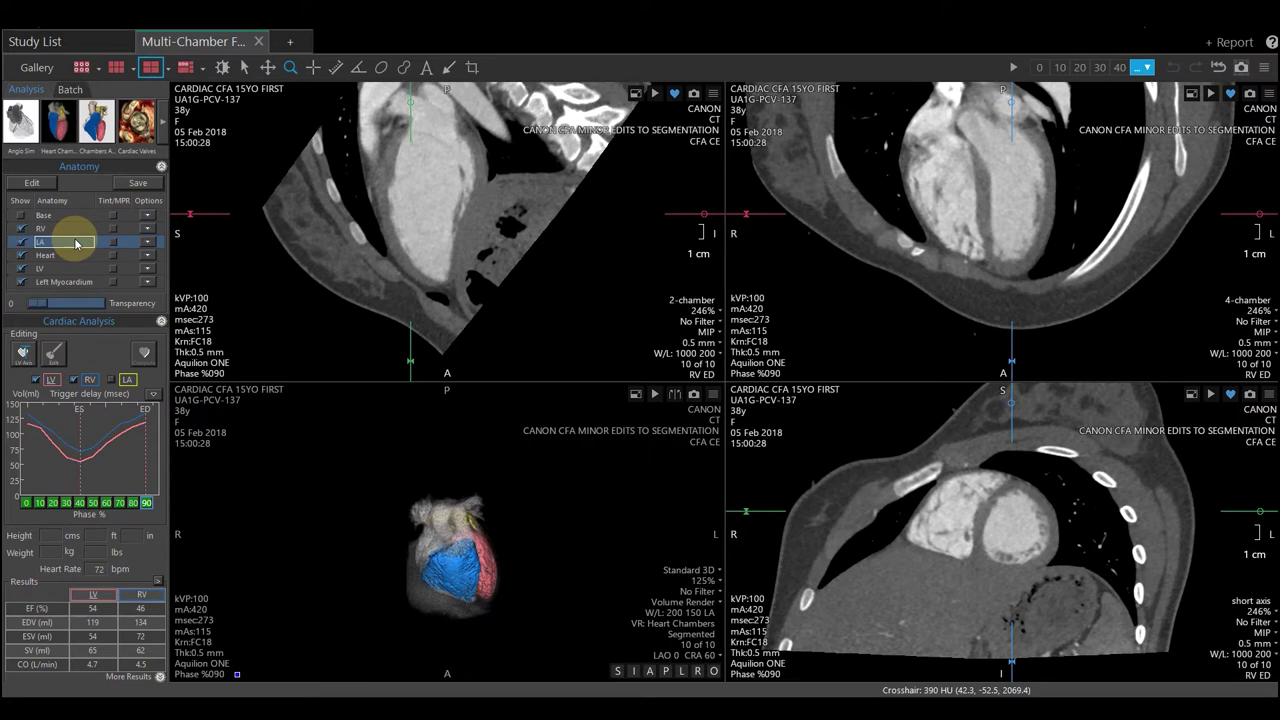
pyautogui.click(111, 380)
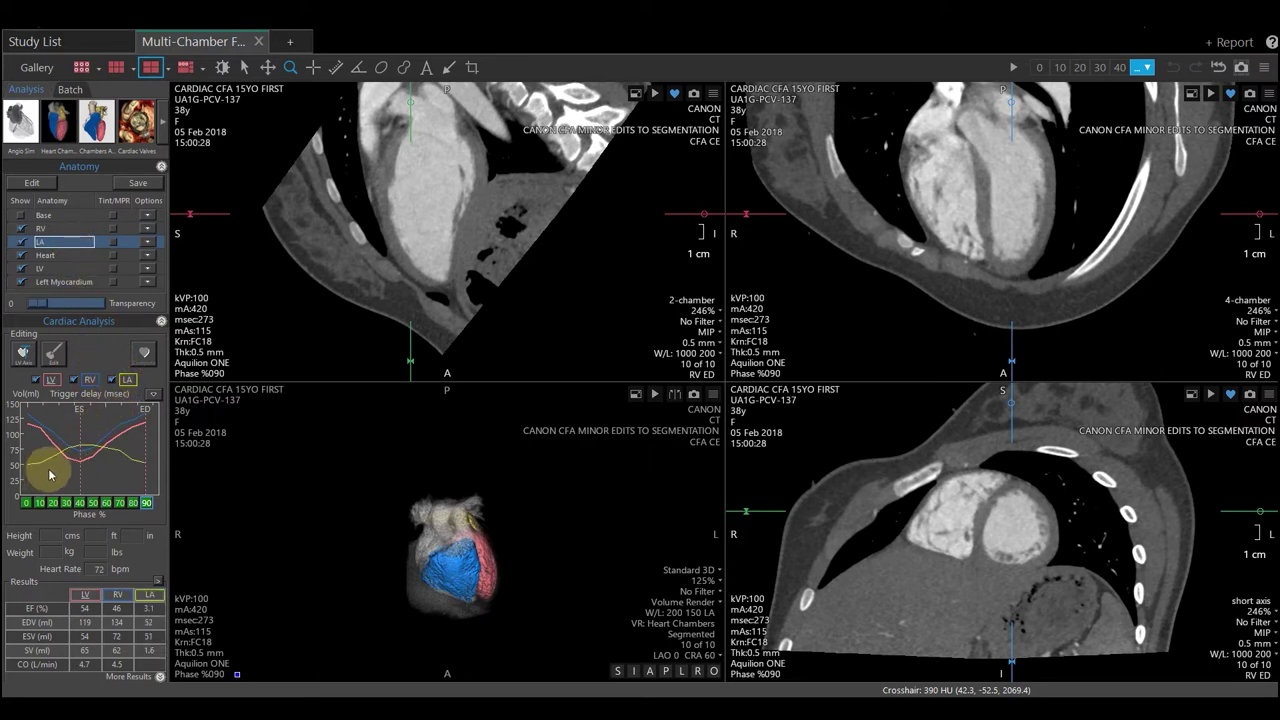
pyautogui.click(42, 185)
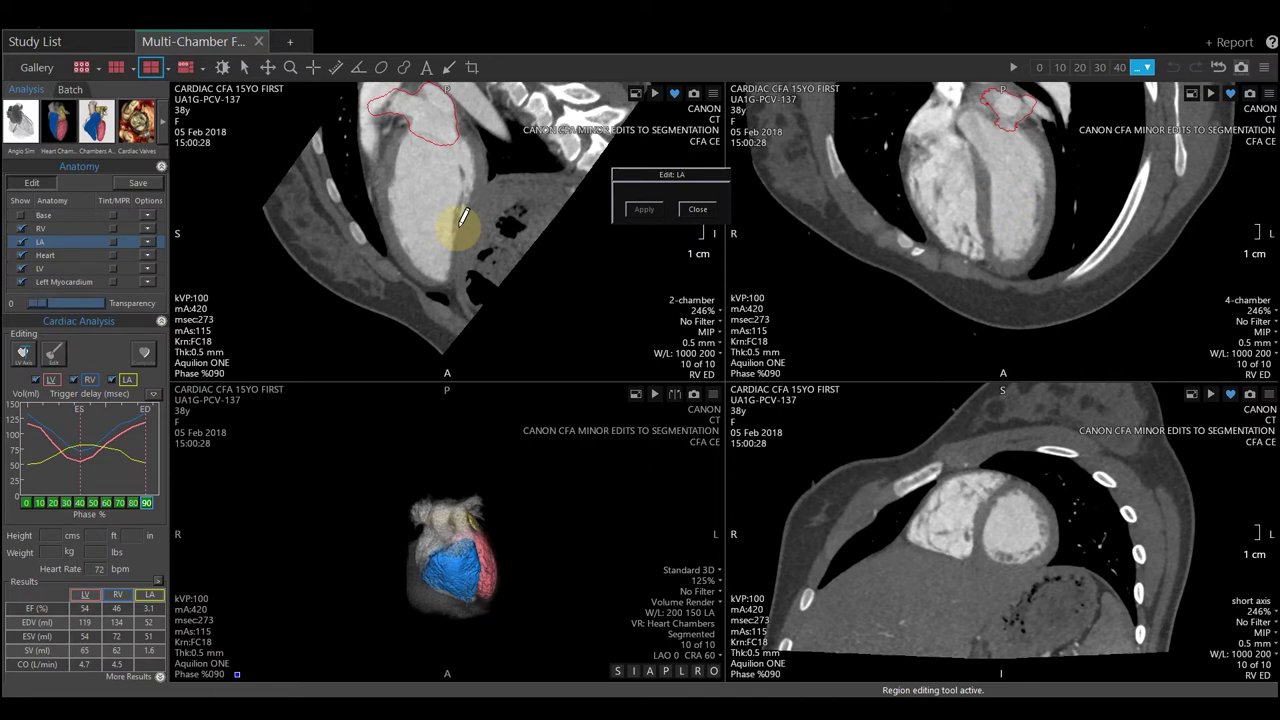
pyautogui.scroll(-5, 465, 222)
pyautogui.moveTo(468, 210)
pyautogui.mouseDown()
pyautogui.moveTo(380, 171)
pyautogui.moveTo(392, 168)
pyautogui.mouseUp()
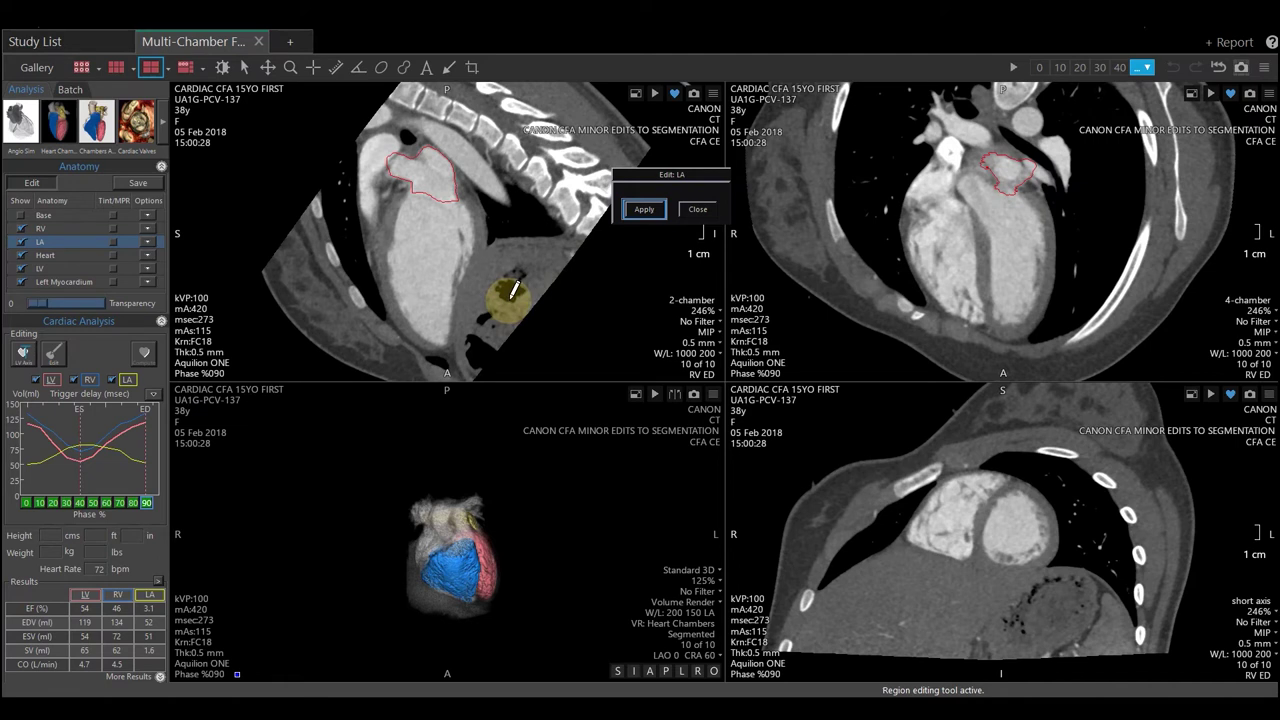
pyautogui.moveTo(428, 166)
pyautogui.mouseDown()
pyautogui.moveTo(407, 144)
pyautogui.moveTo(377, 170)
pyautogui.moveTo(456, 190)
pyautogui.mouseUp()
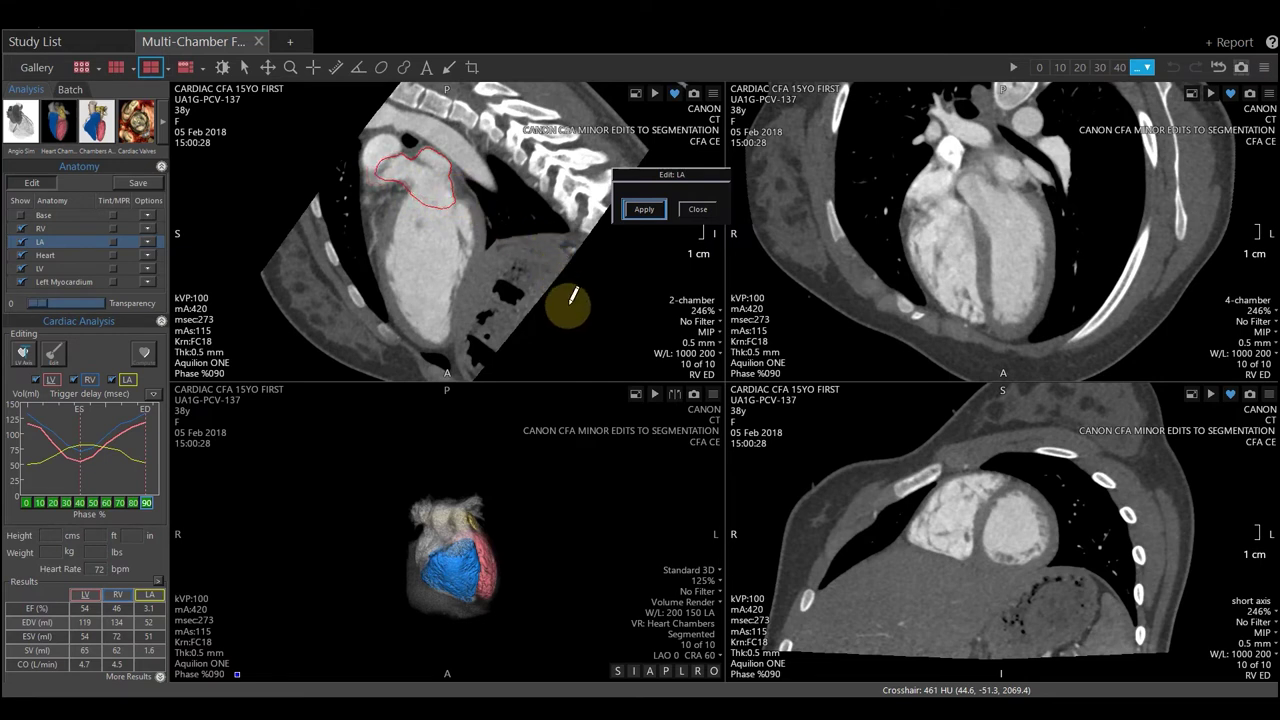
pyautogui.click(644, 211)
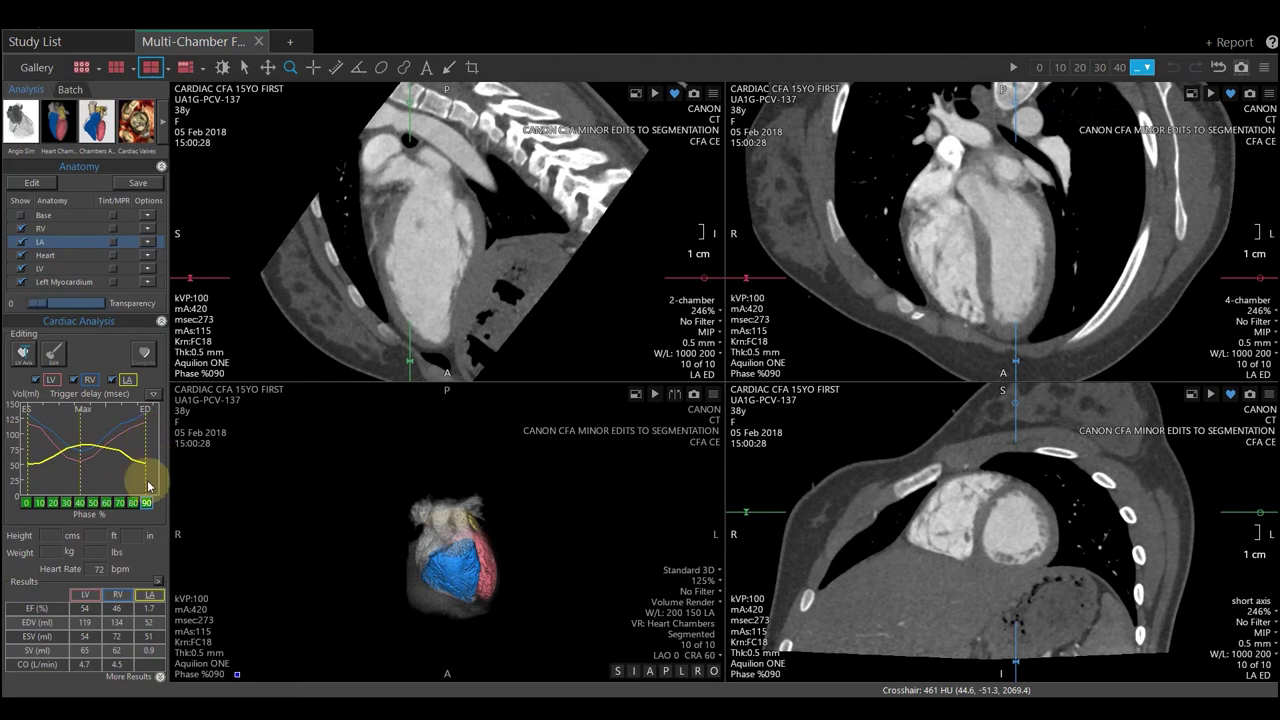
# Display the LA maximum-volume phase at 40% and take a snapshot of the cardiac analysis graph
pyautogui.click(80, 503)
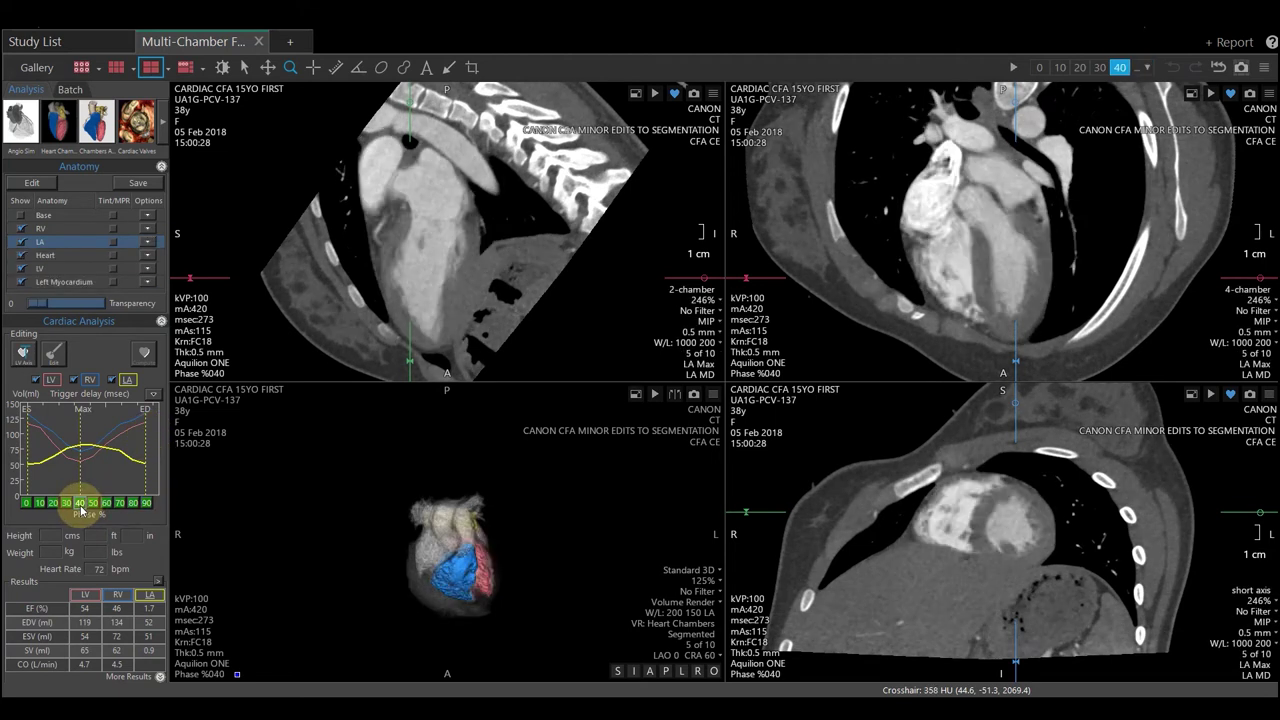
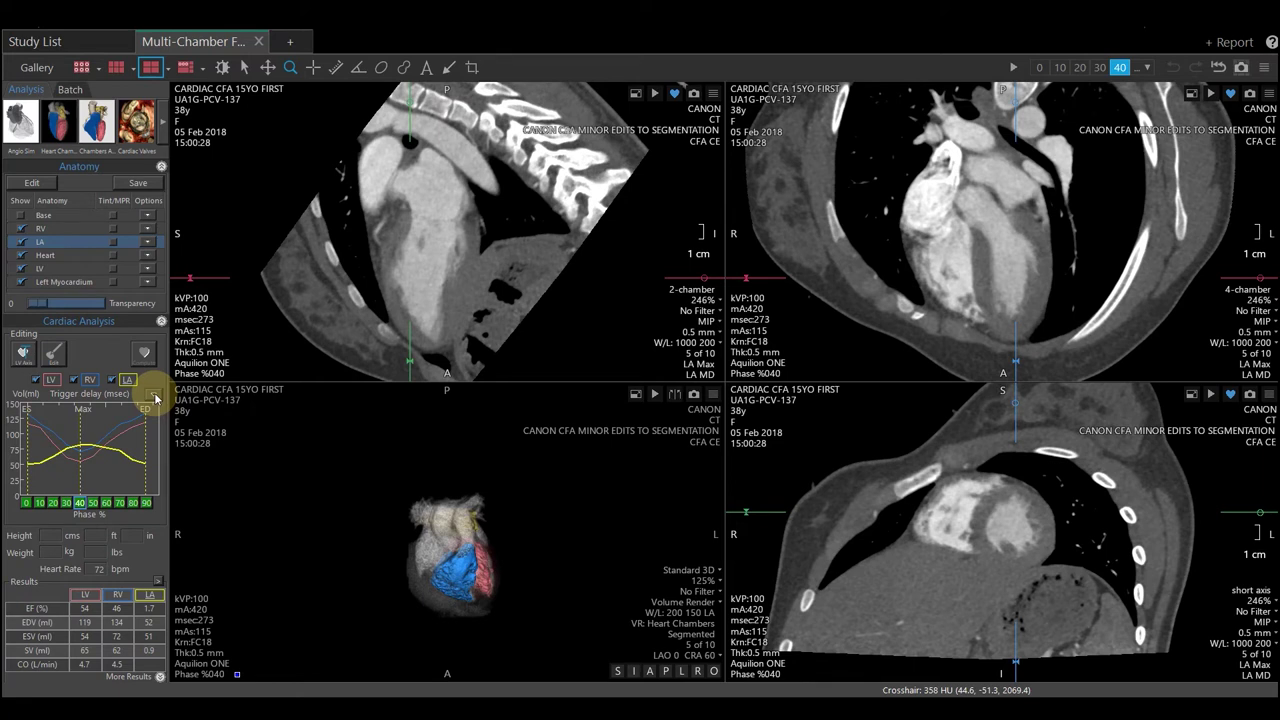
pyautogui.click(156, 398)
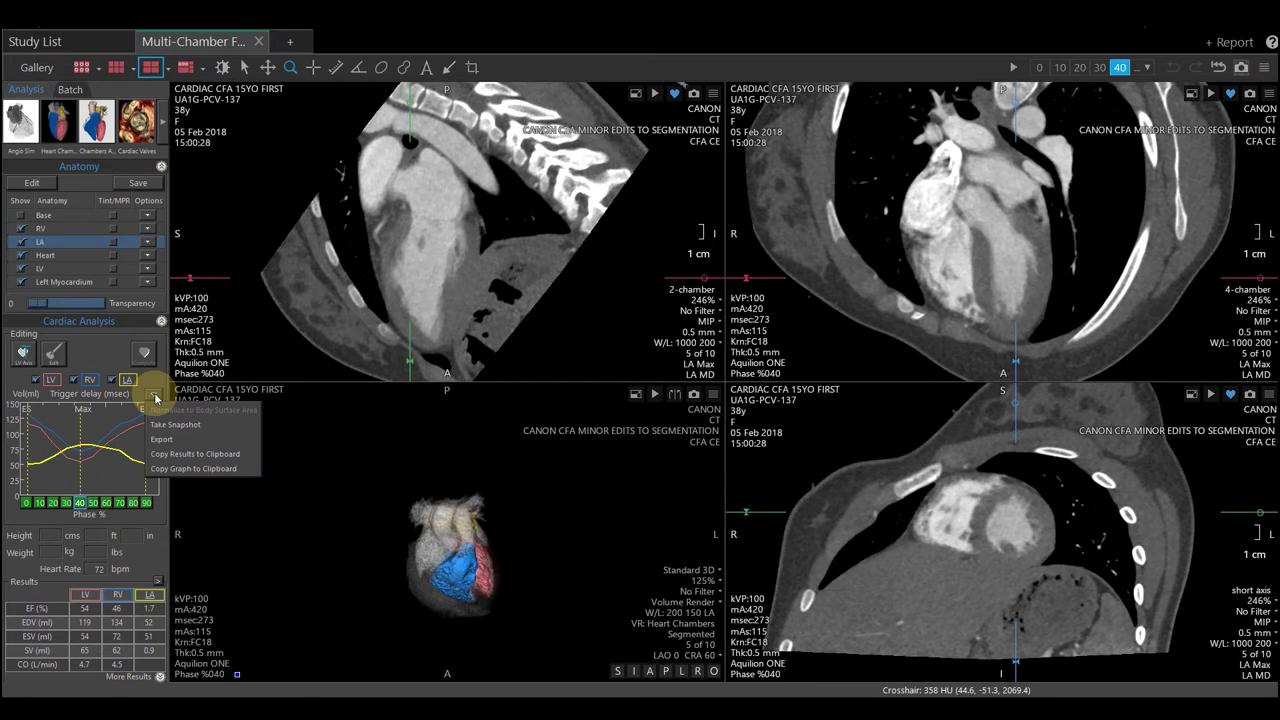
pyautogui.click(197, 426)
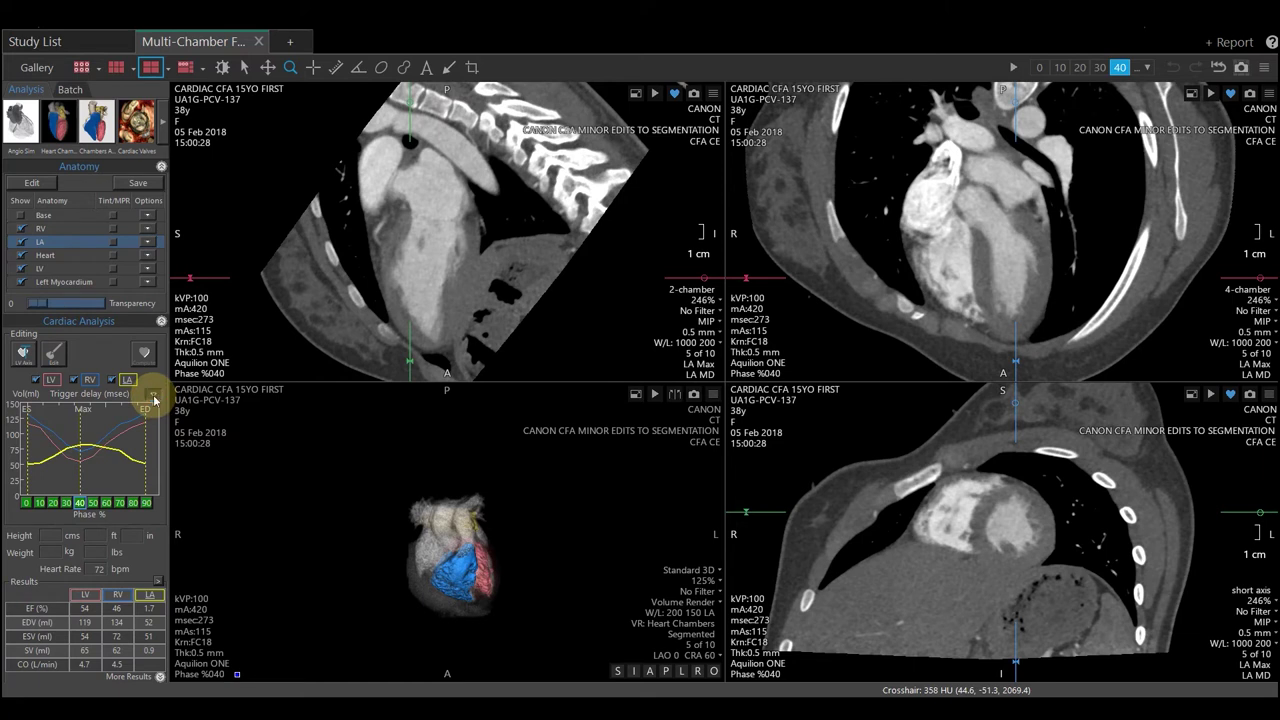
pyautogui.click(153, 396)
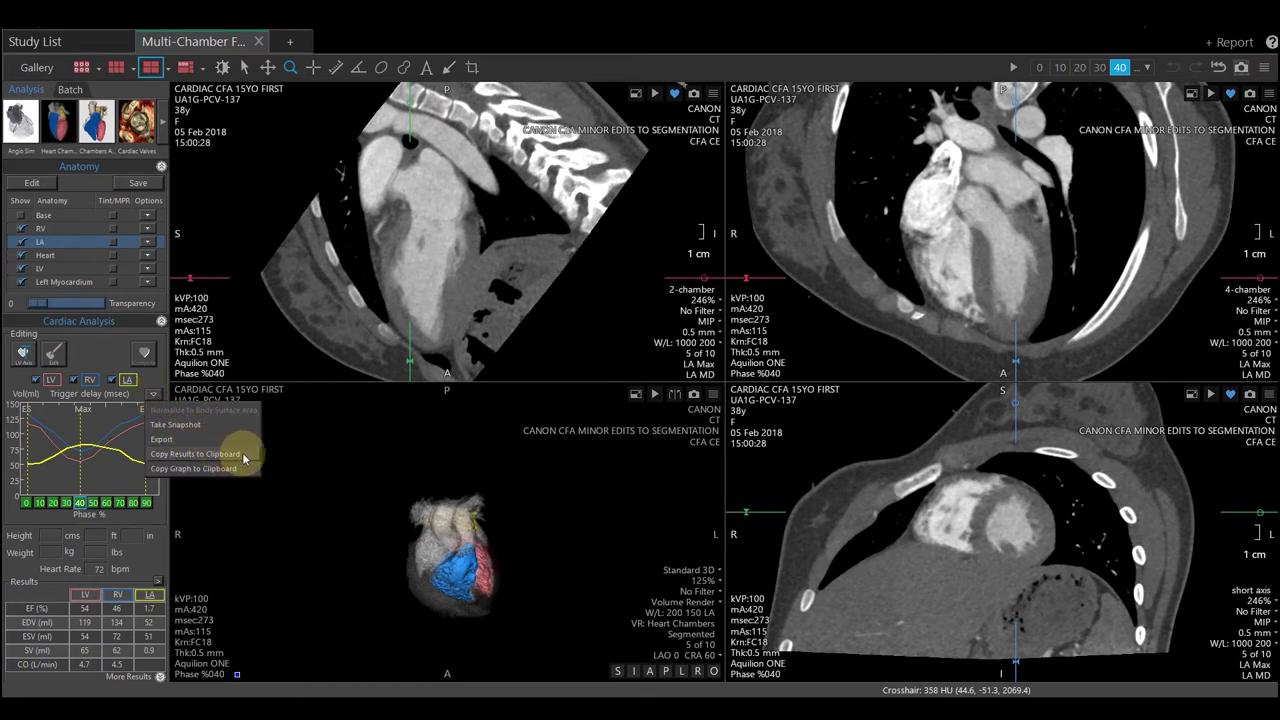
# Enter the patient's height as 6 ft 2 in and weight as 215 lbs
pyautogui.click(98, 535)
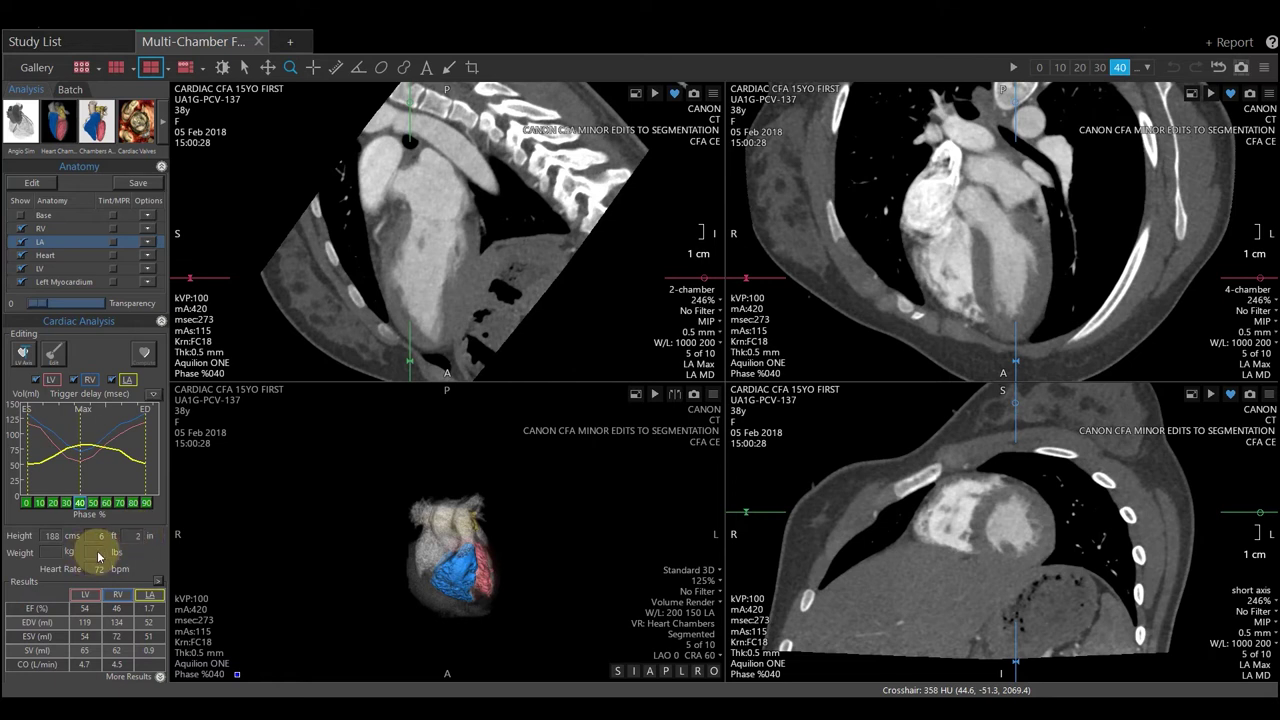
pyautogui.click(99, 556)
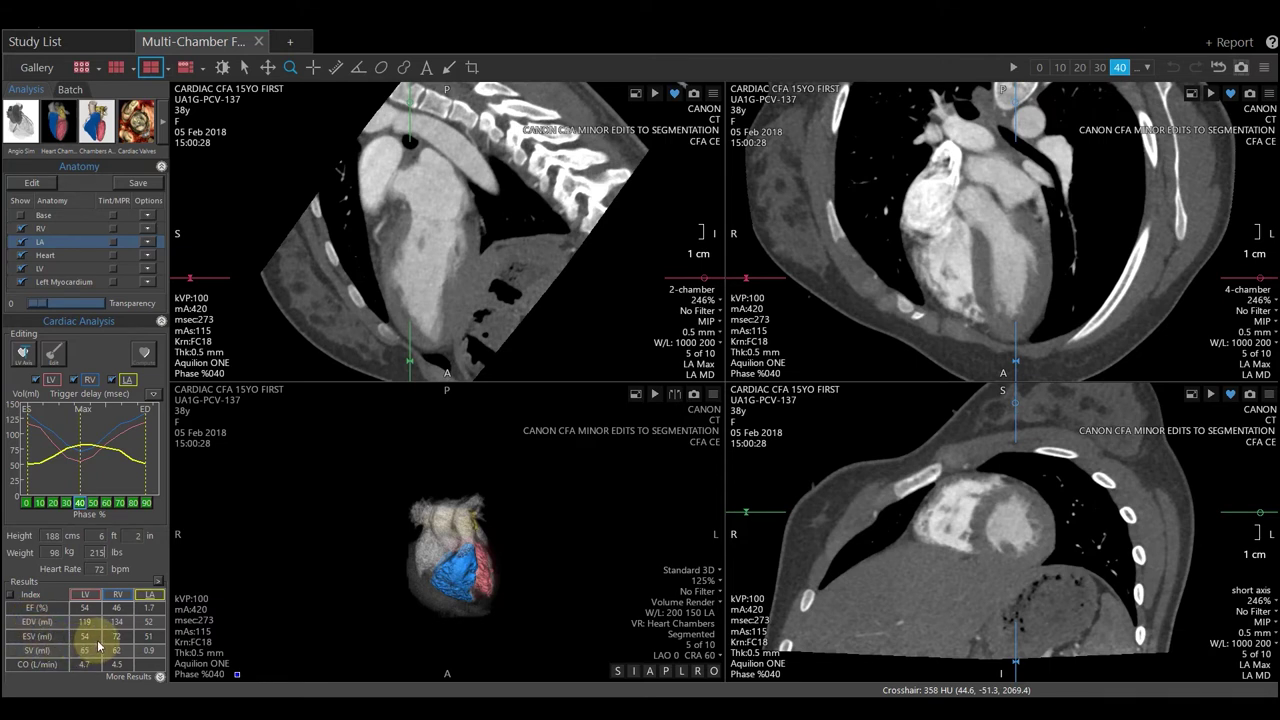
# Detach the chamber results into a floating window, expand it to the full results and index the values to body surface area
pyautogui.click(158, 583)
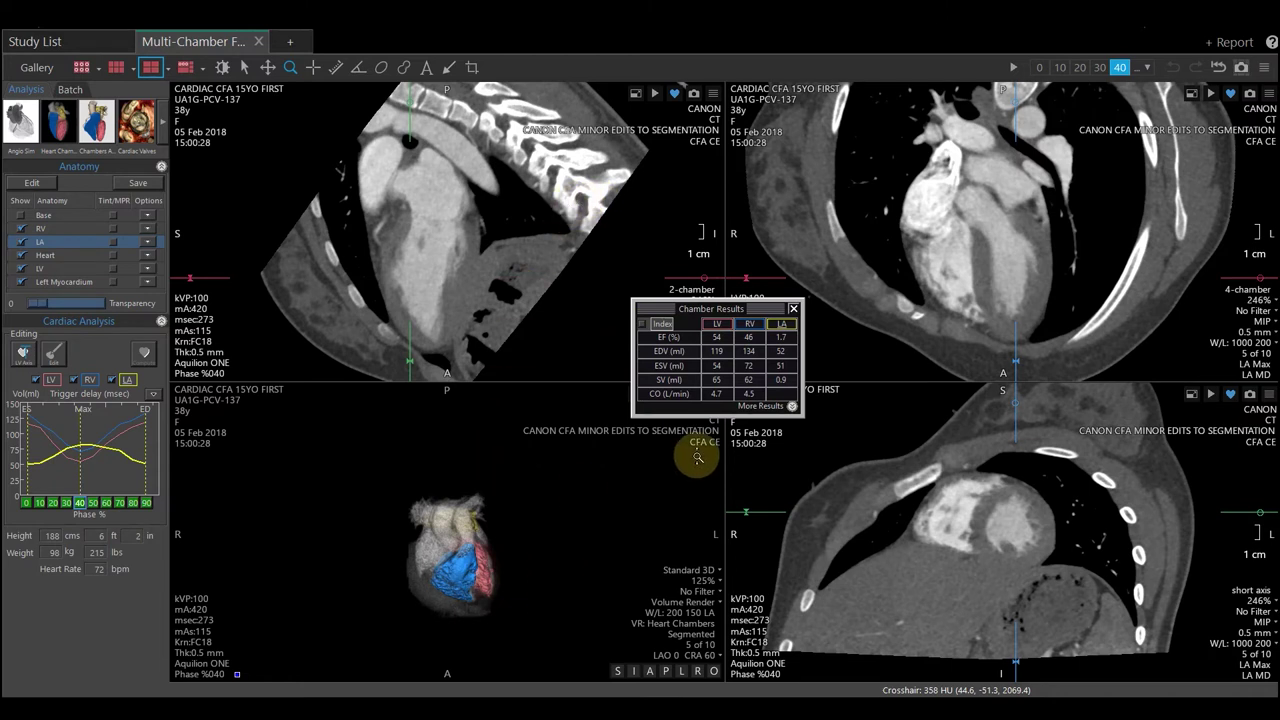
pyautogui.click(791, 406)
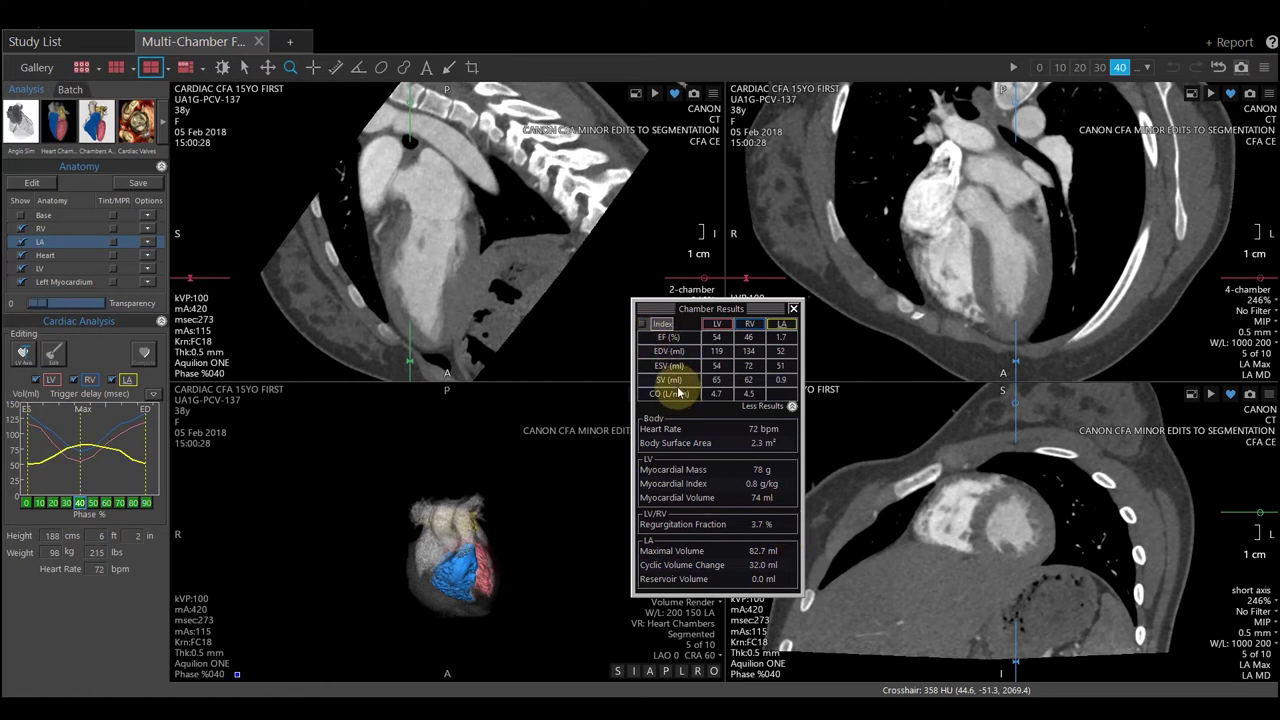
pyautogui.click(642, 325)
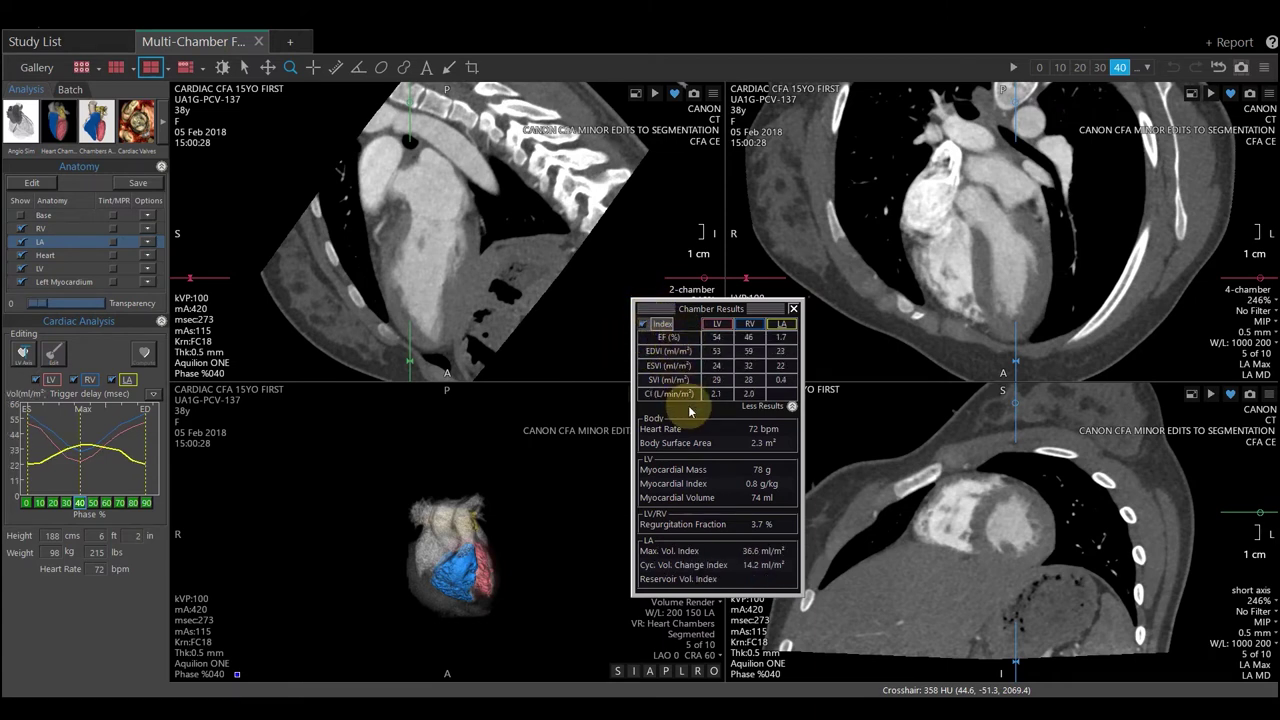
# Take a snapshot of the views with the indexed results, close the floating Chamber Results window and play the cardiac phases as a cine
pyautogui.click(1242, 67)
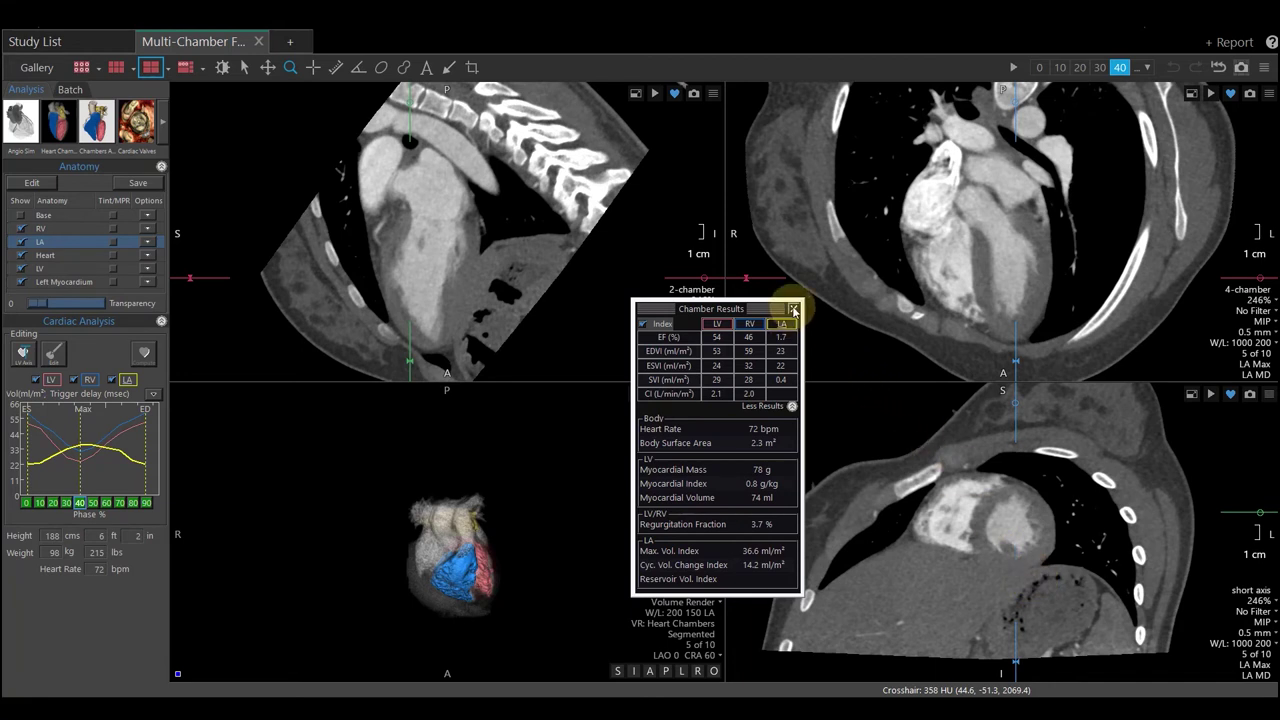
pyautogui.click(793, 310)
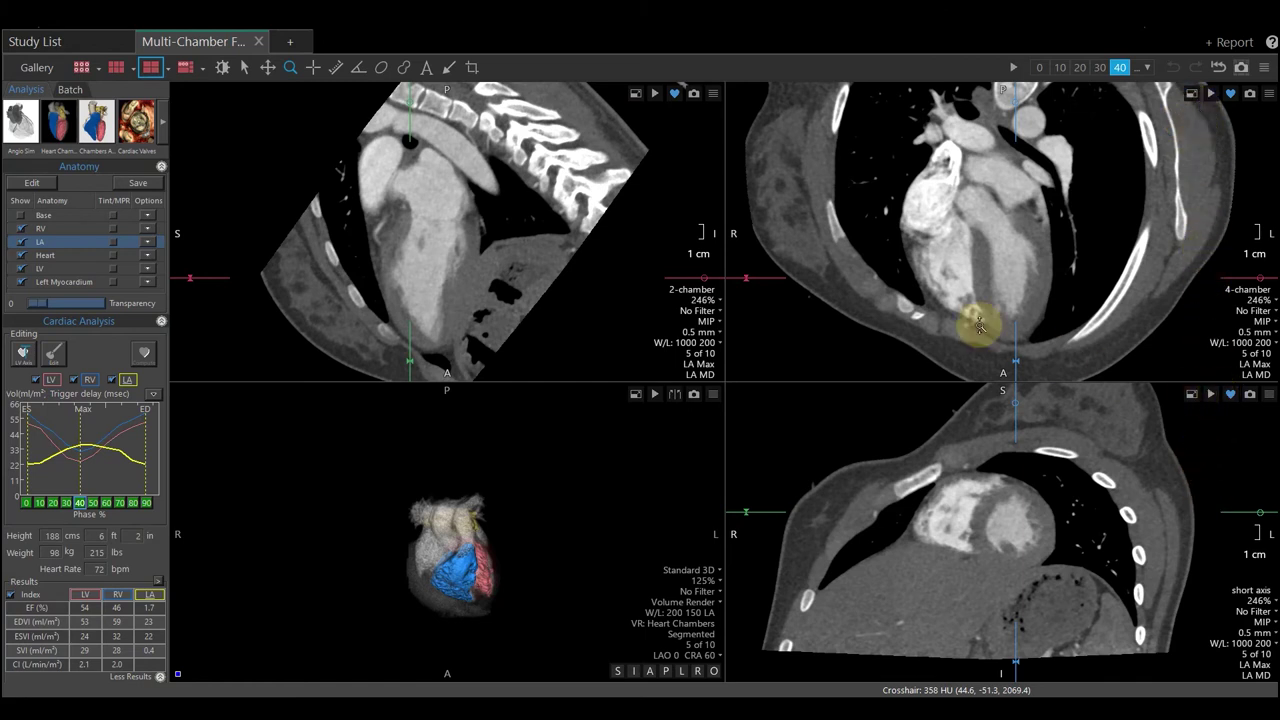
pyautogui.click(1012, 67)
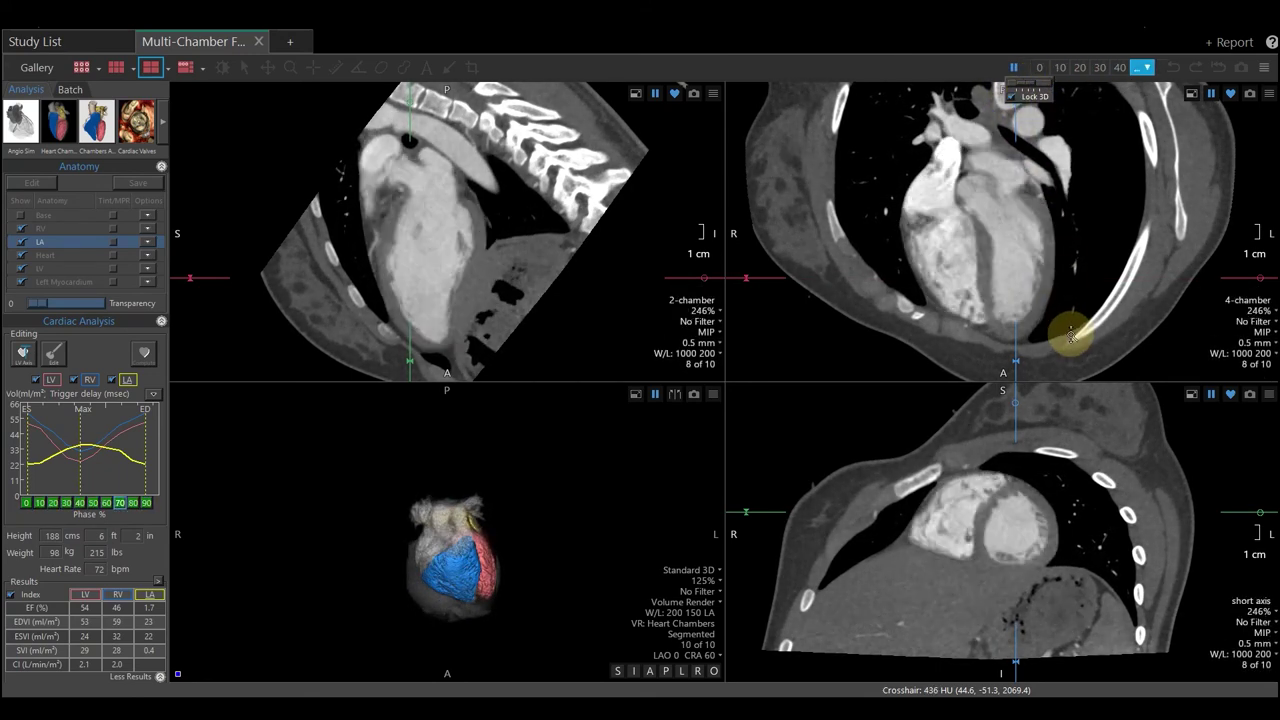
# Stop the cine, enlarge the 4-chamber view and save it as a 4D cine batch
pyautogui.click(1014, 68)
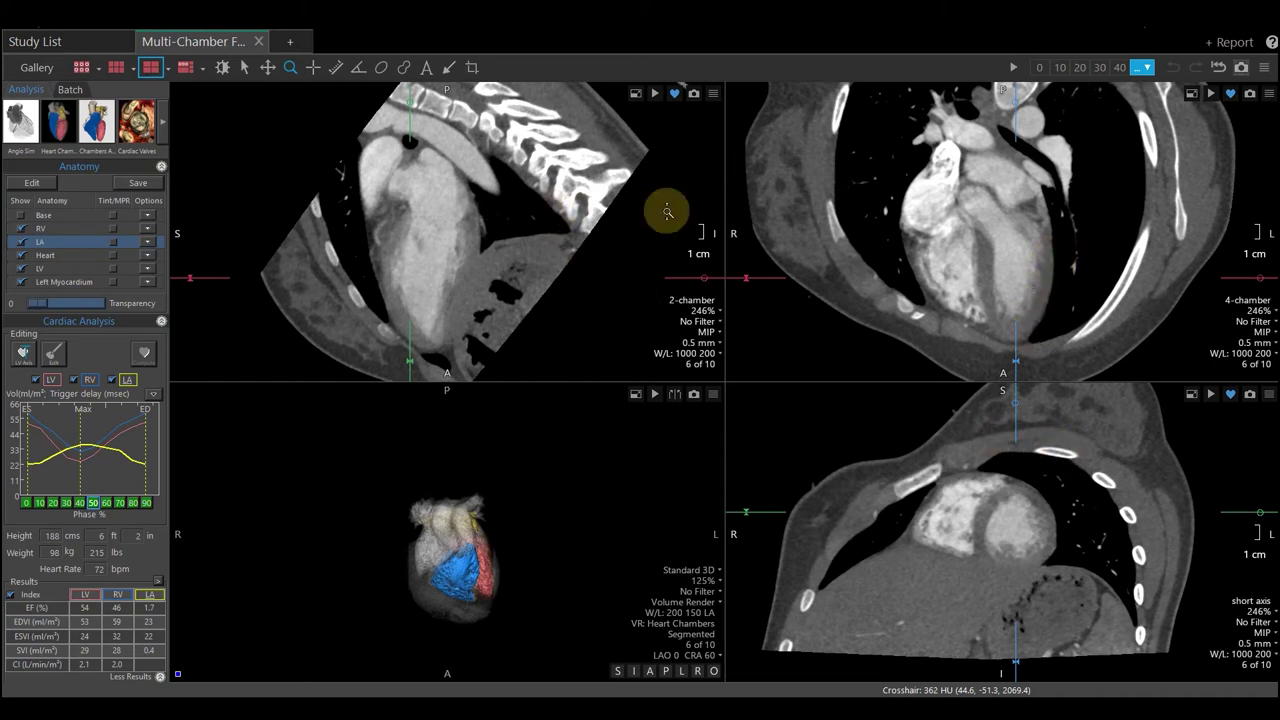
pyautogui.doubleClick(835, 336)
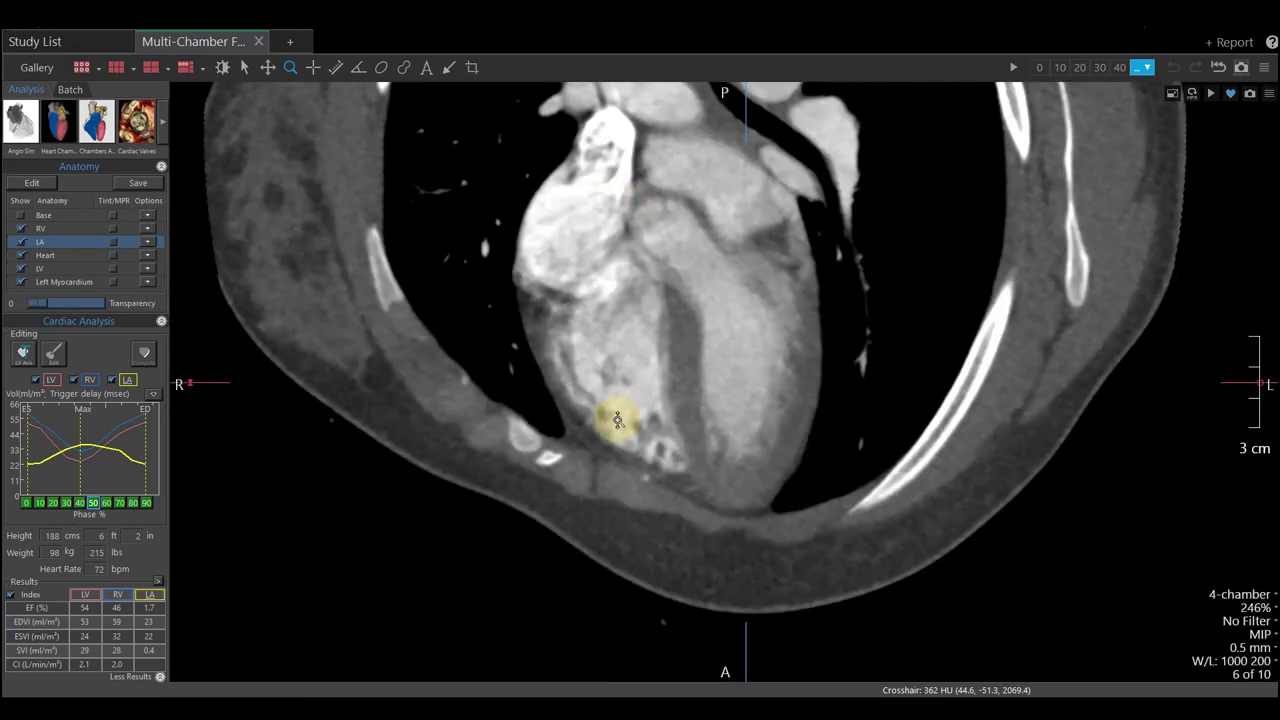
pyautogui.rightClick(884, 299)
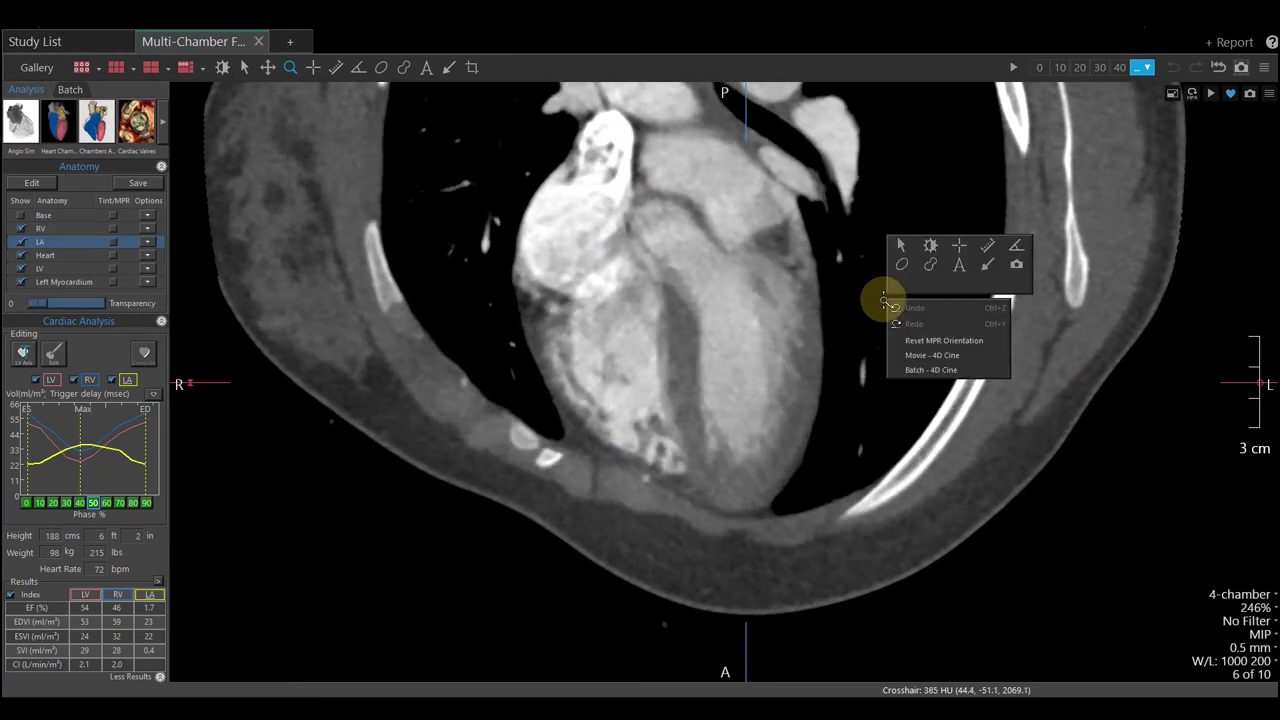
pyautogui.click(952, 371)
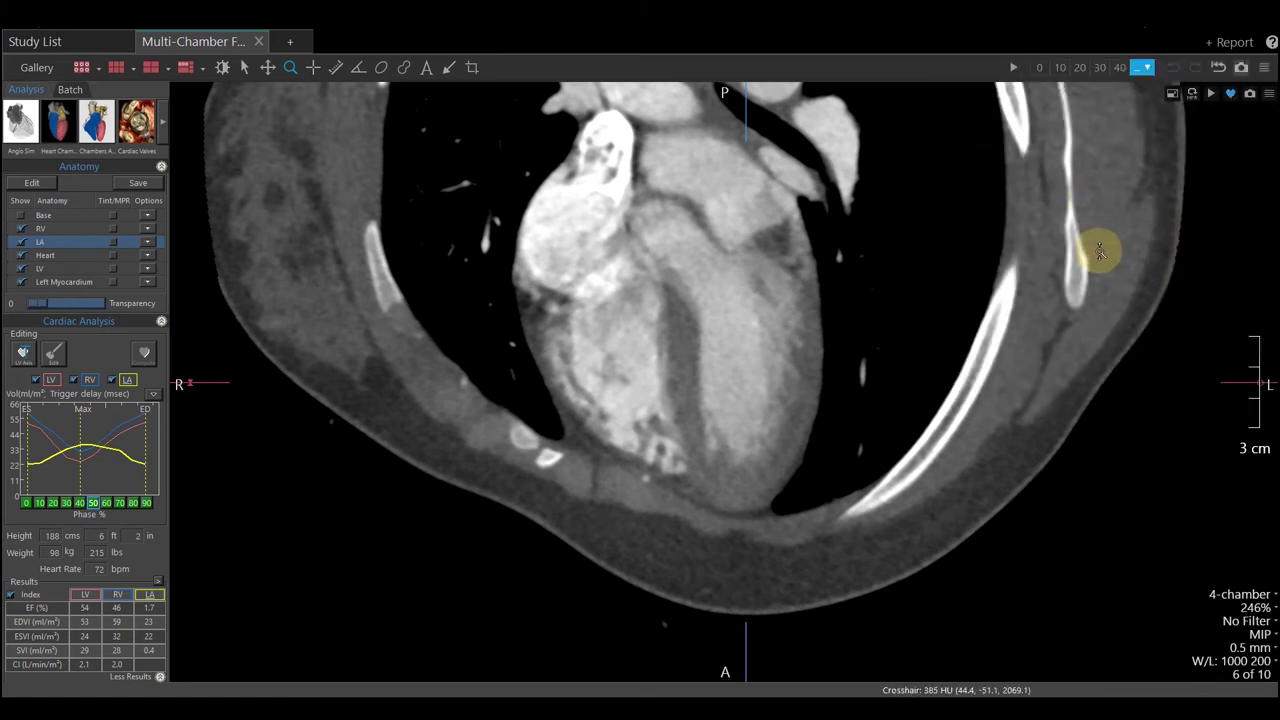
# Save 4D cine batches of the enlarged short-axis and 2-chamber views
pyautogui.click(1192, 95)
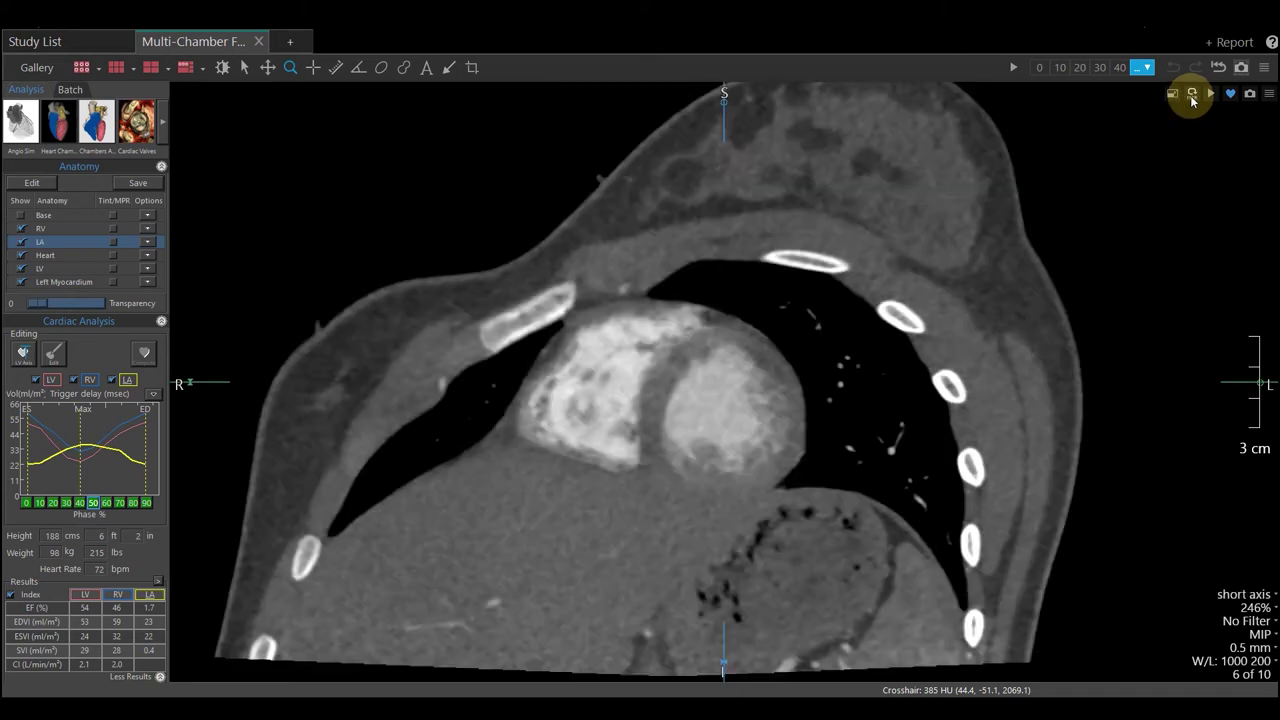
pyautogui.rightClick(891, 240)
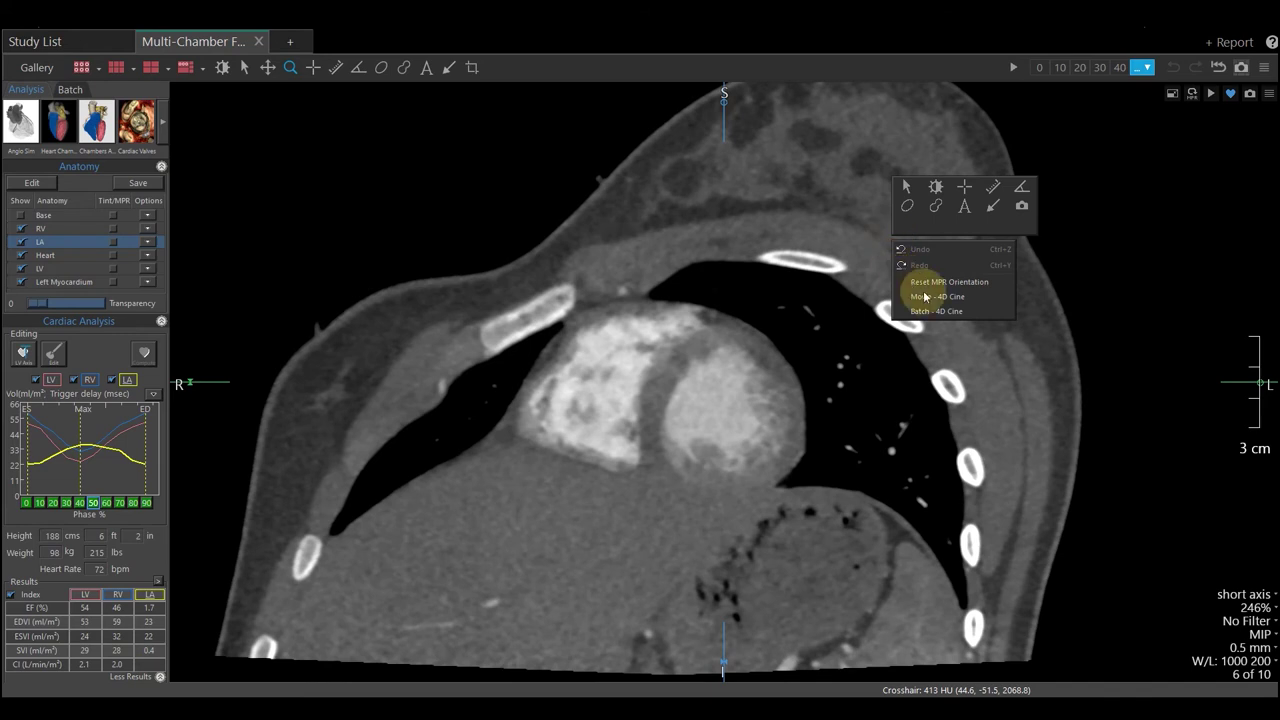
pyautogui.click(953, 314)
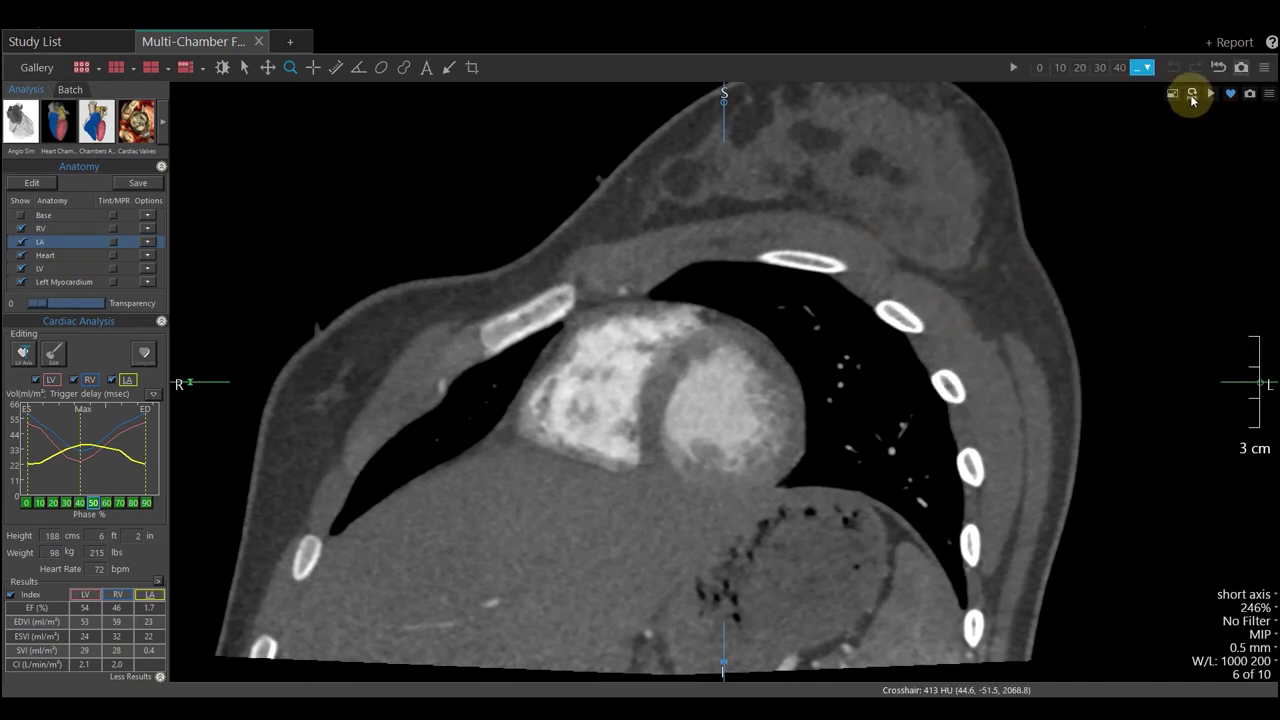
pyautogui.click(1192, 95)
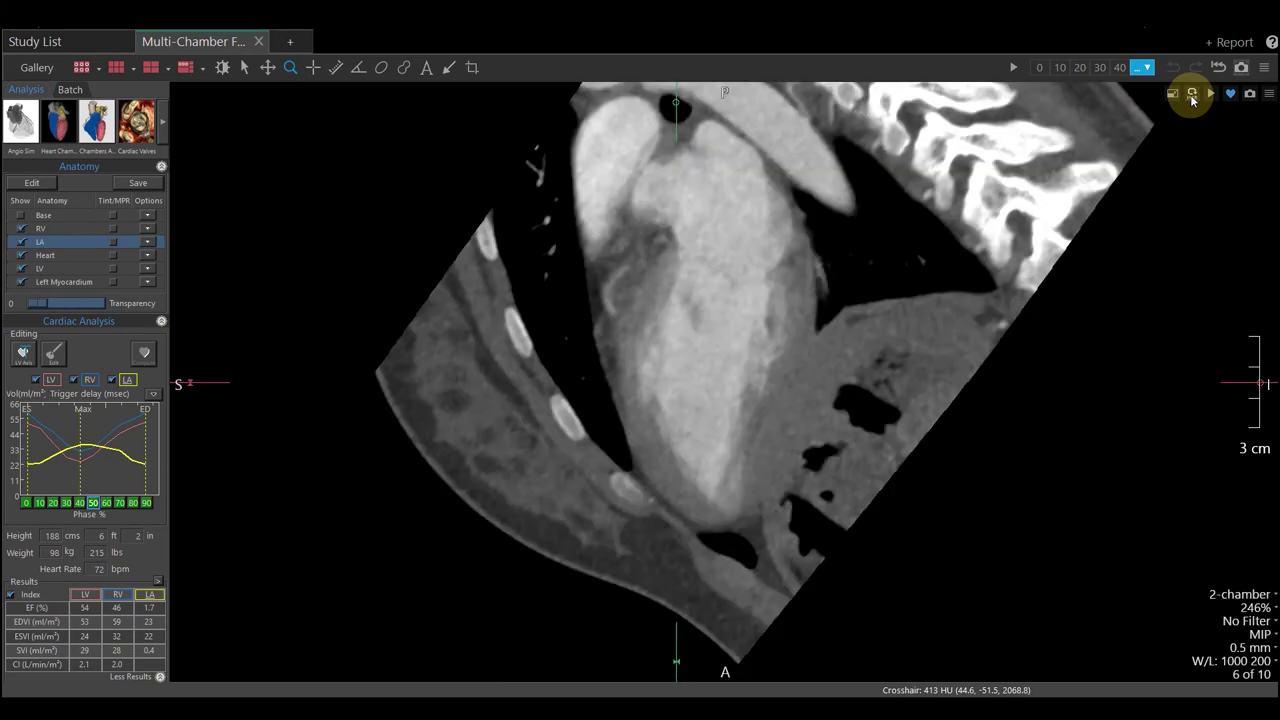
pyautogui.rightClick(829, 343)
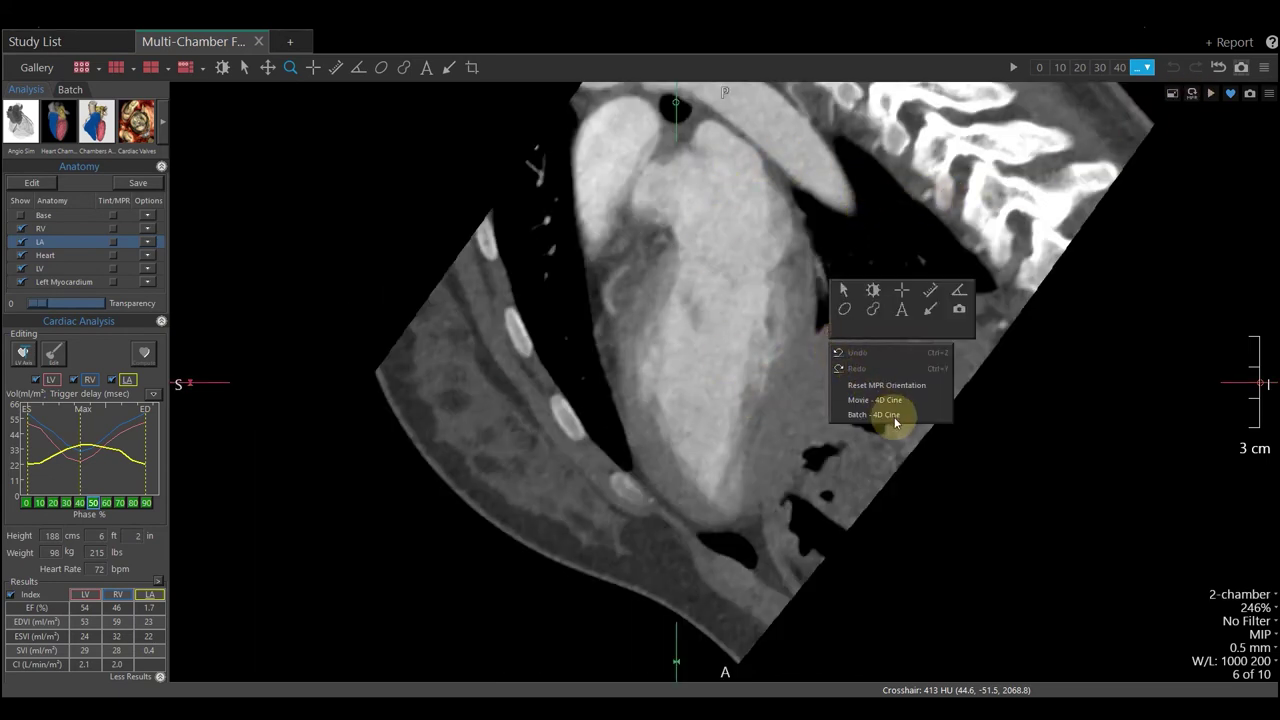
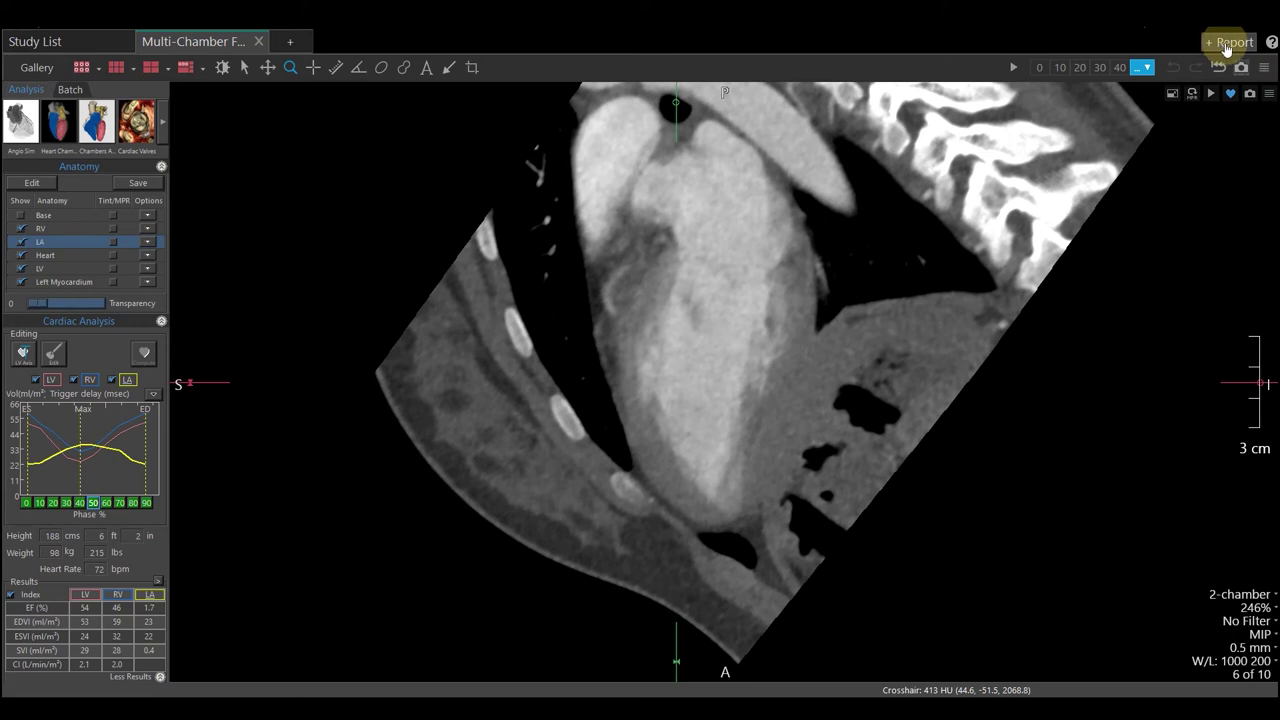
# Open the CT Cardiac All Chamber report, review its tables and graphs, publish it and close the report editor
pyautogui.click(1230, 45)
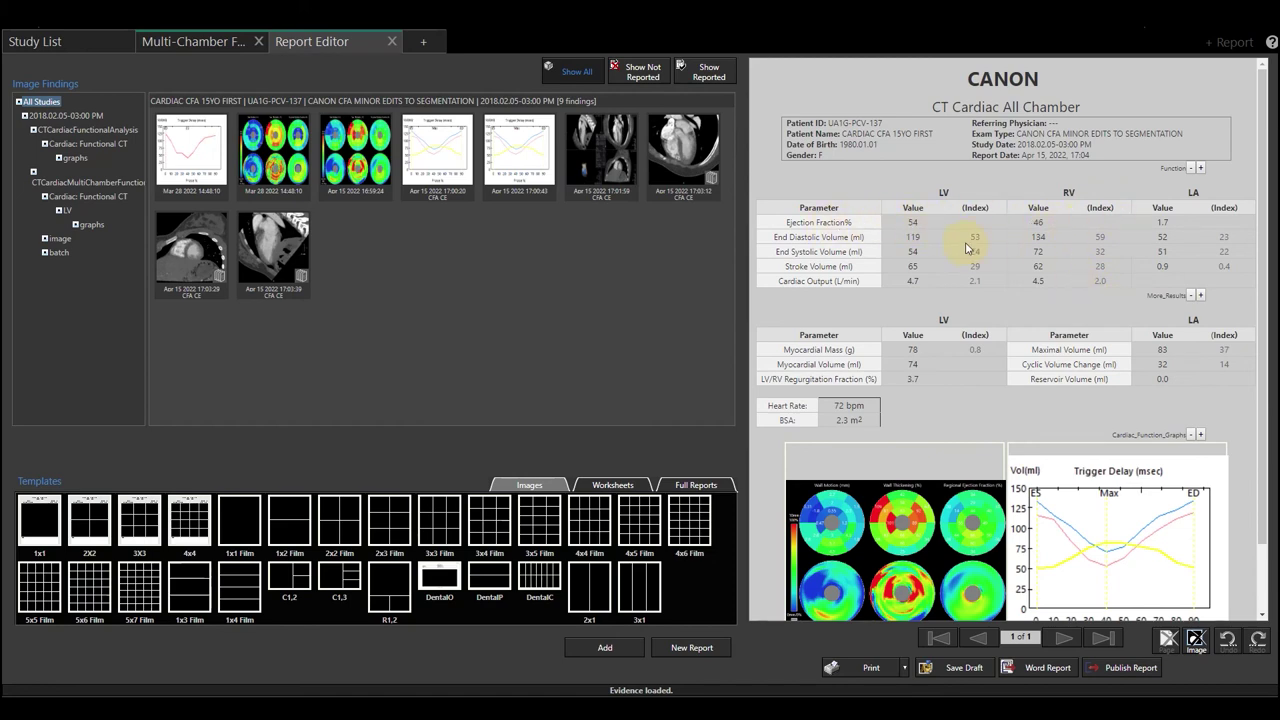
pyautogui.scroll(-1, 967, 248)
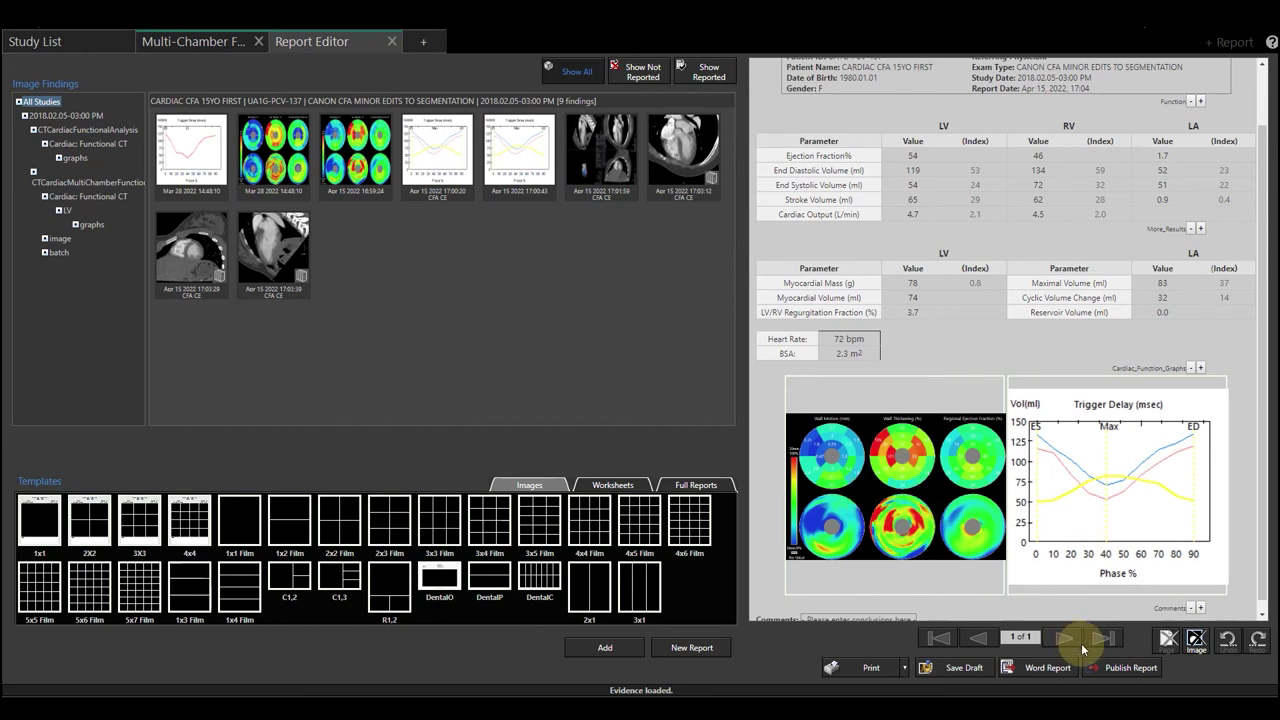
pyautogui.click(1131, 668)
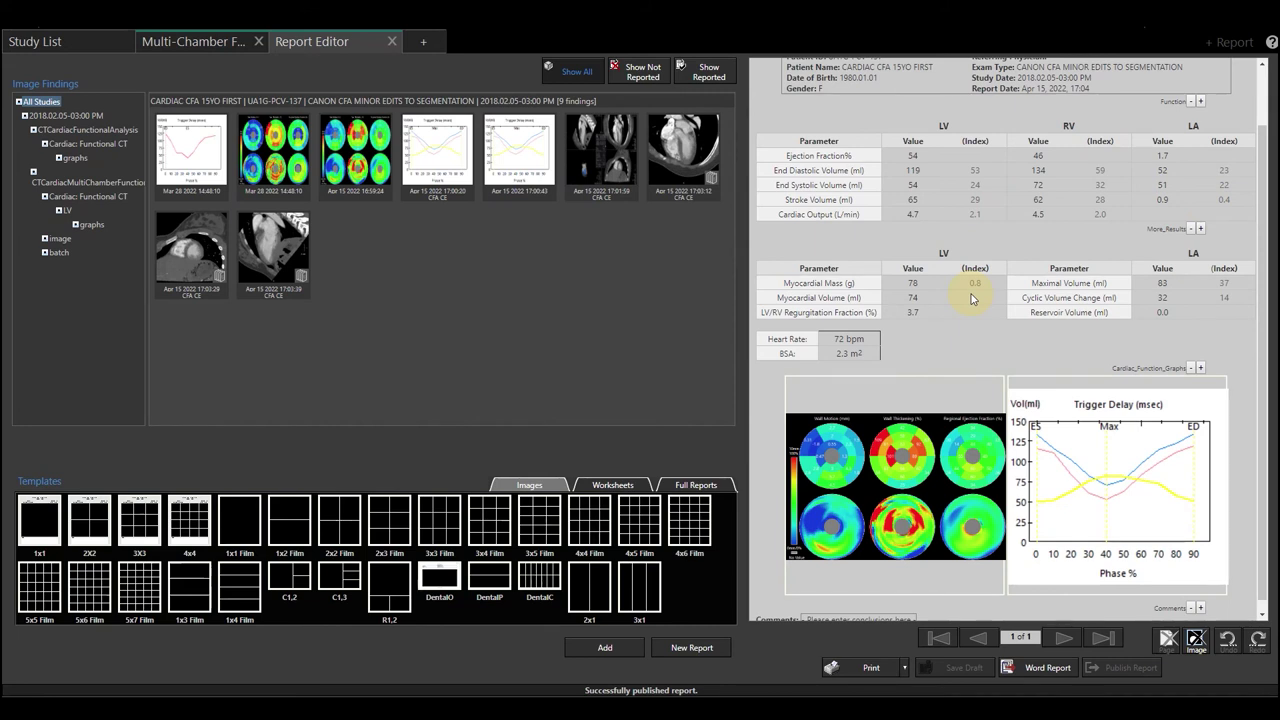
pyautogui.click(392, 43)
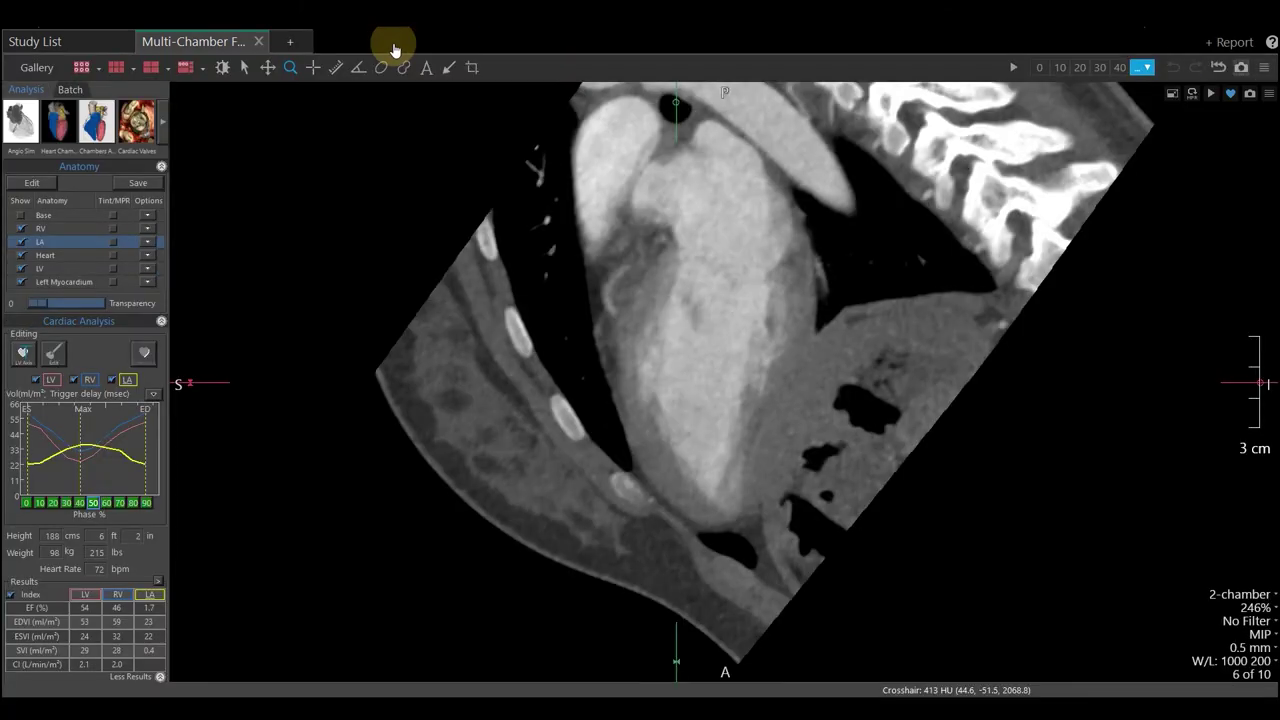
# Look through the six-view long- and short-axis layout and the polar map layout, returning to the four-view layout
pyautogui.doubleClick(449, 203)
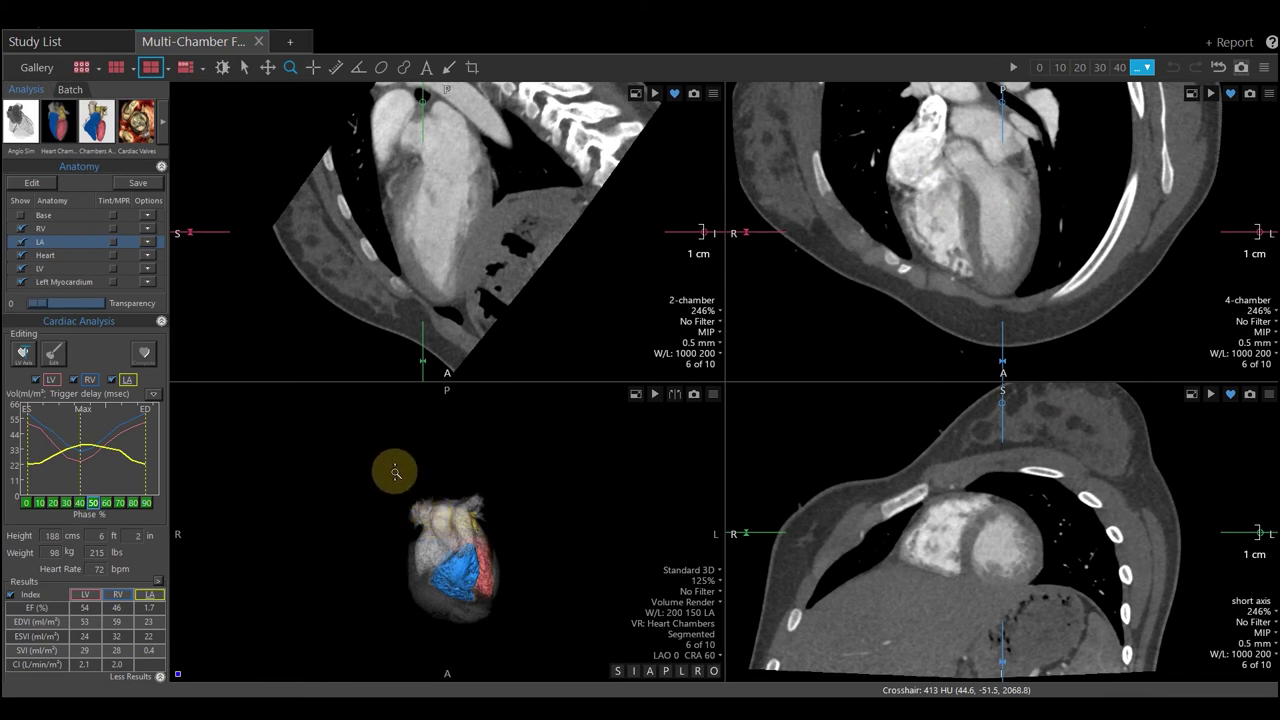
pyautogui.click(117, 68)
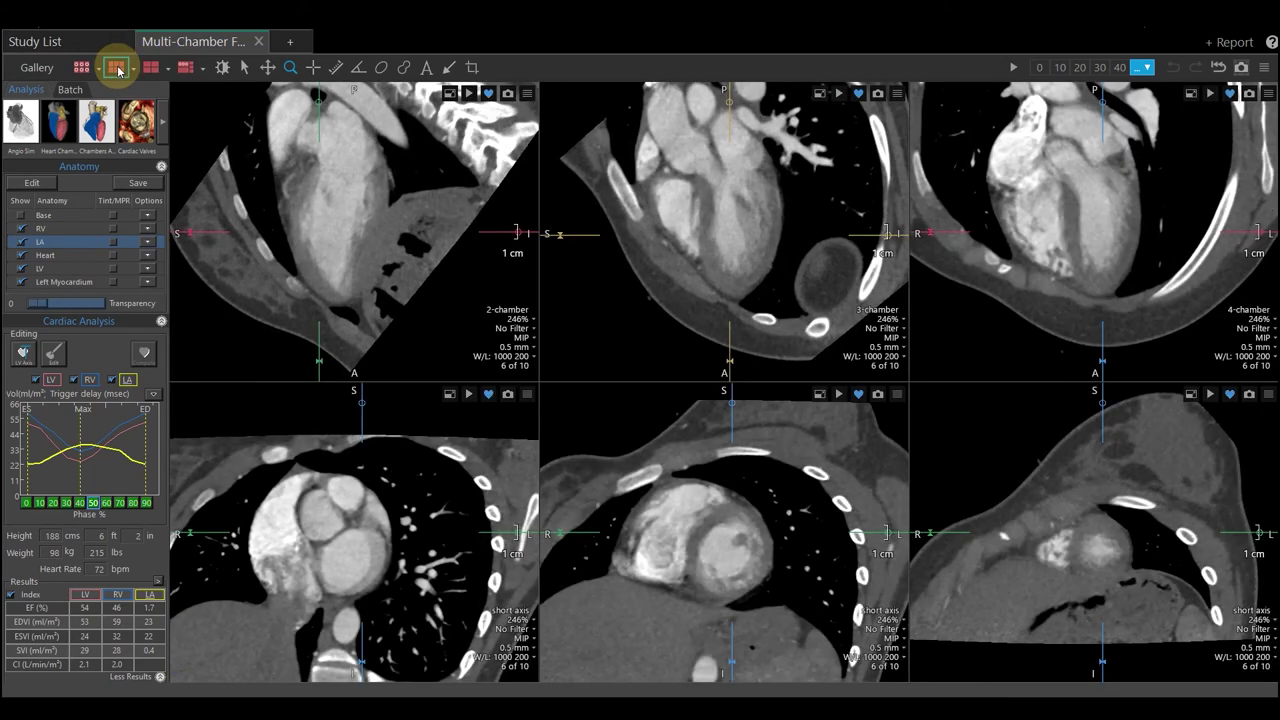
pyautogui.click(185, 68)
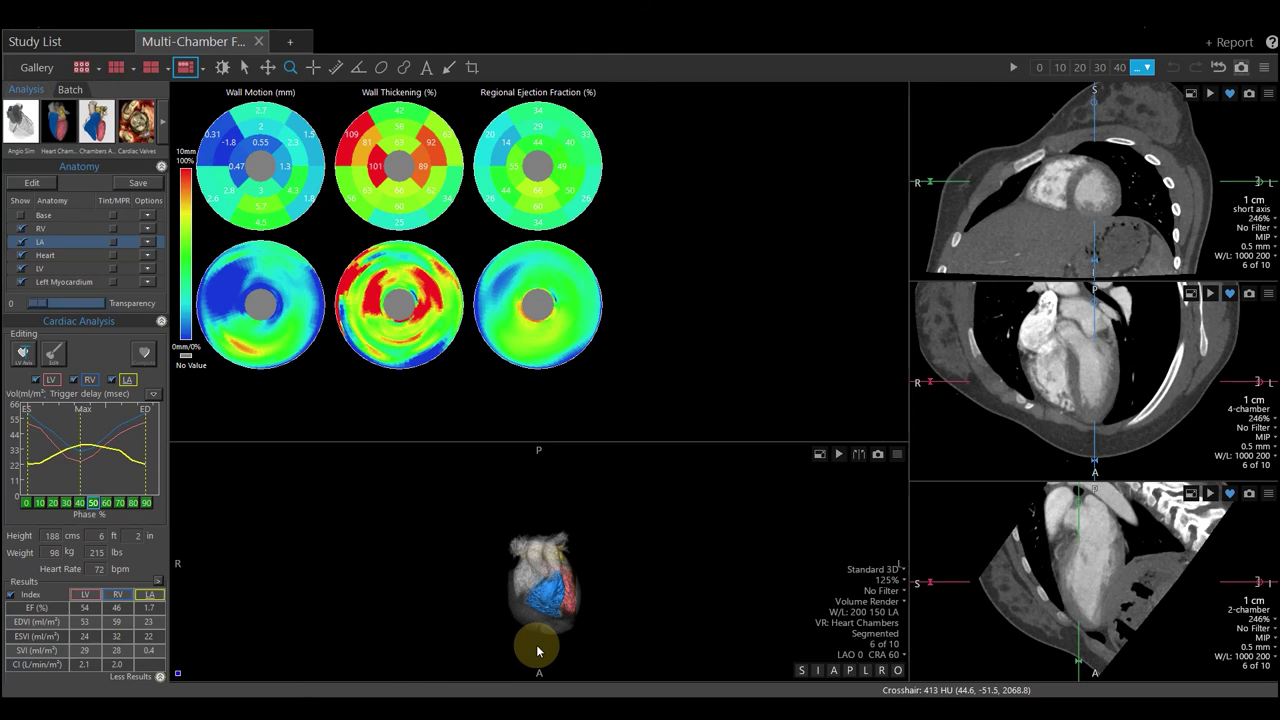
pyautogui.click(151, 67)
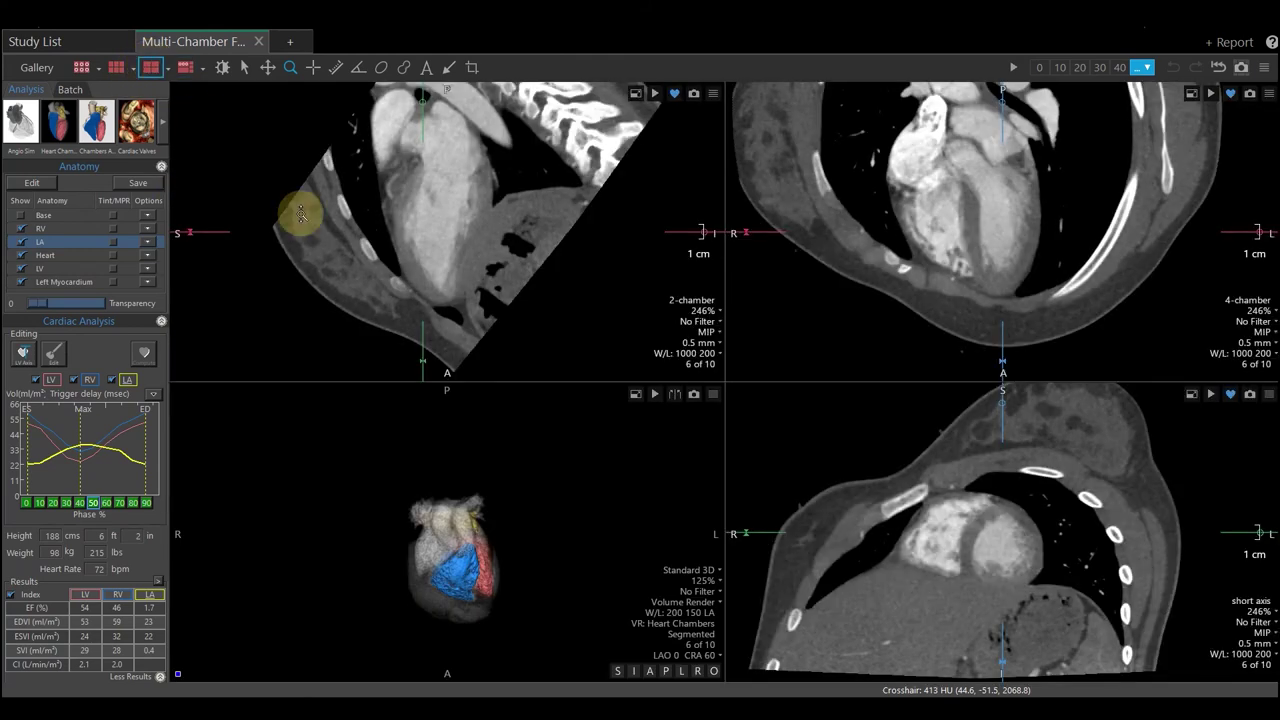
# Enlarge the 3D heart rendering and examine the chambers from rotated angles with the Heart anatomy temporarily hidden
pyautogui.doubleClick(509, 510)
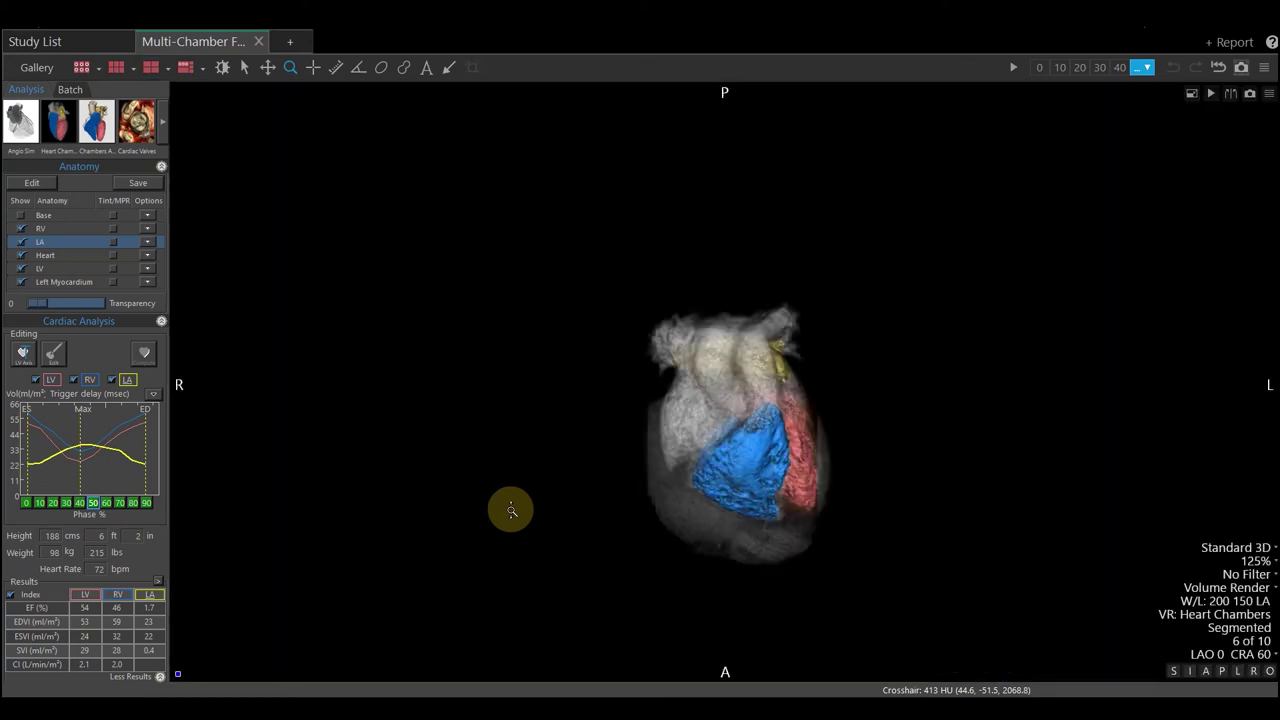
pyautogui.moveTo(740, 437); pyautogui.dragTo(817, 373)
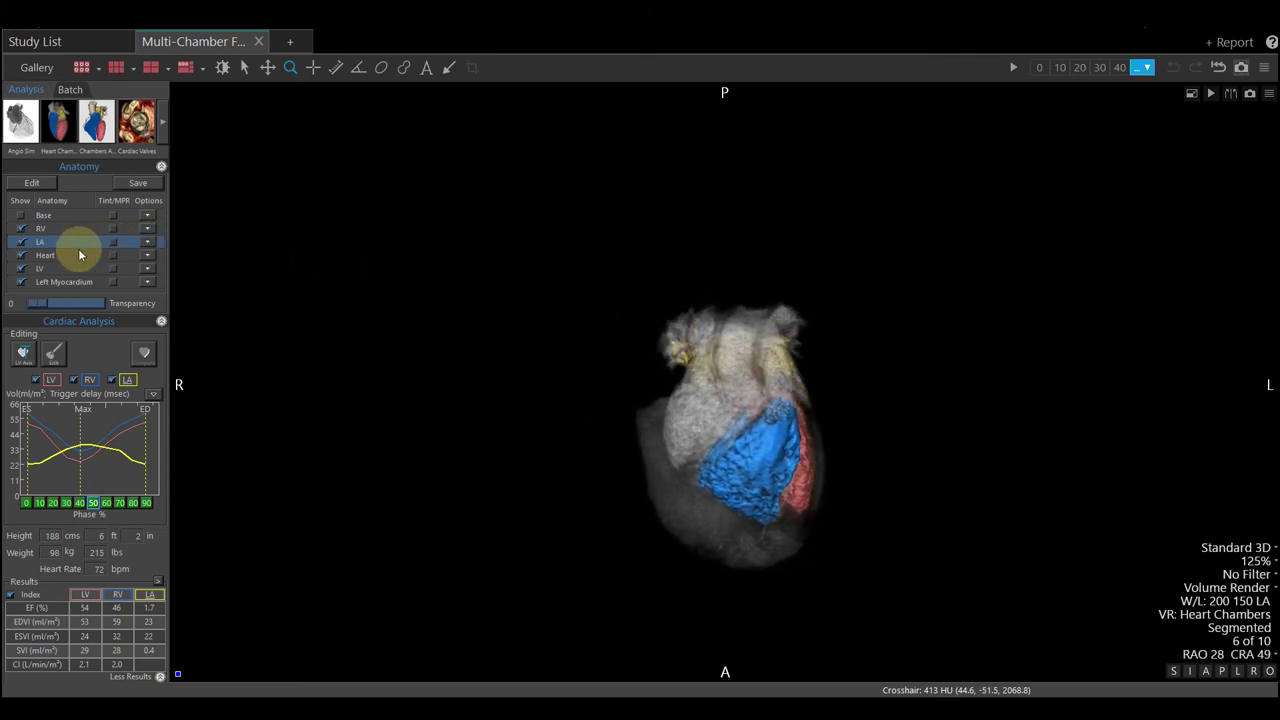
pyautogui.click(20, 256)
pyautogui.moveTo(770, 410); pyautogui.dragTo(898, 372)
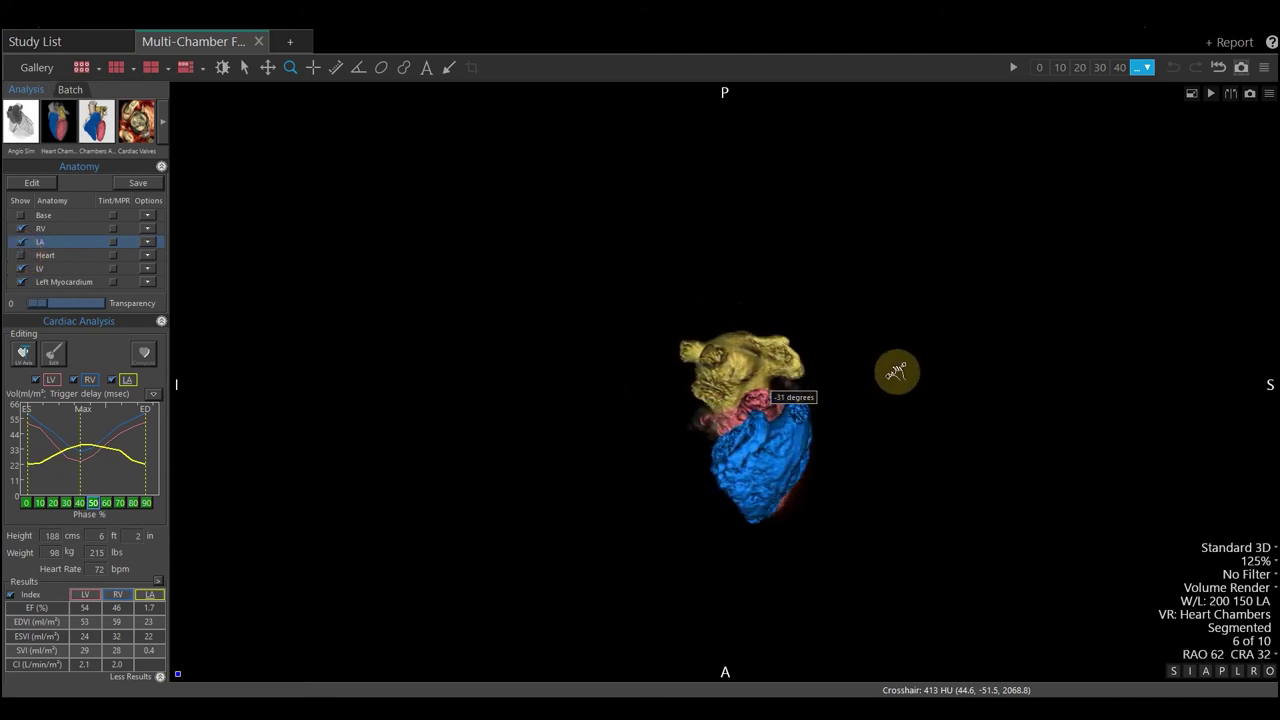
pyautogui.click(21, 255)
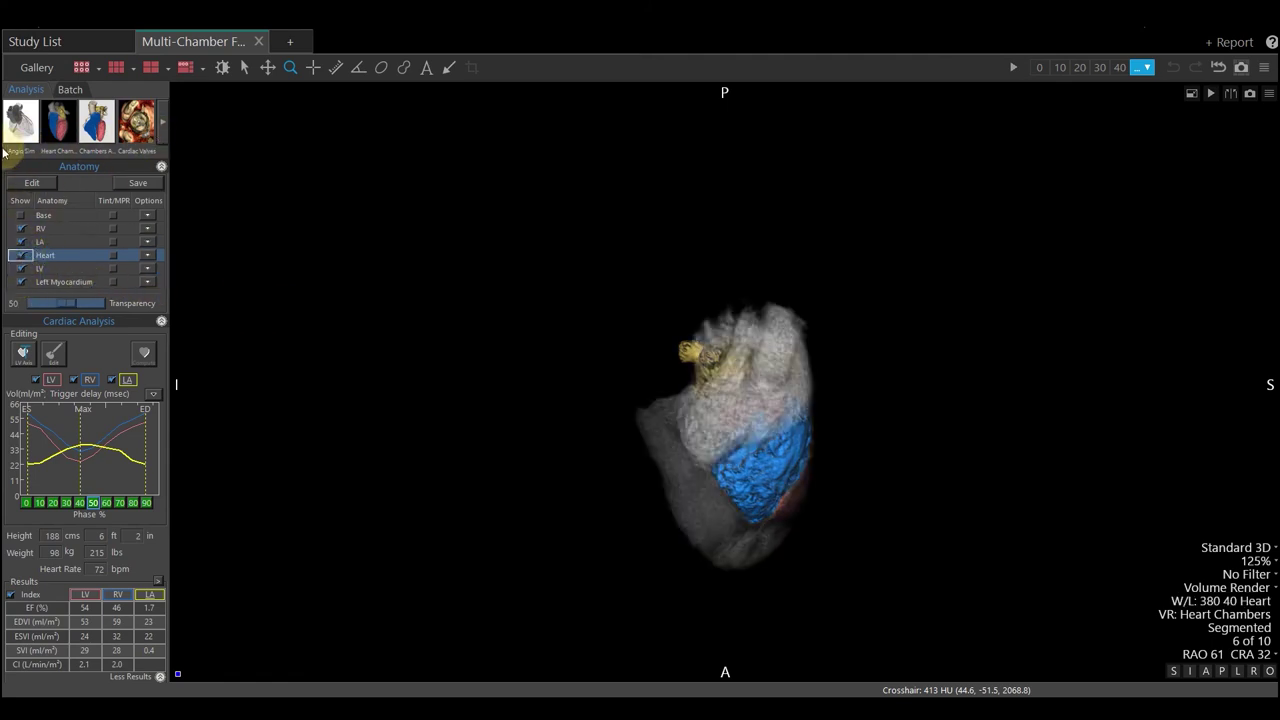
# Apply the Heart Chambers GIR preset to the 3D view, rotate the heart to a frontal angle and restore the four-view layout
pyautogui.click(63, 115)
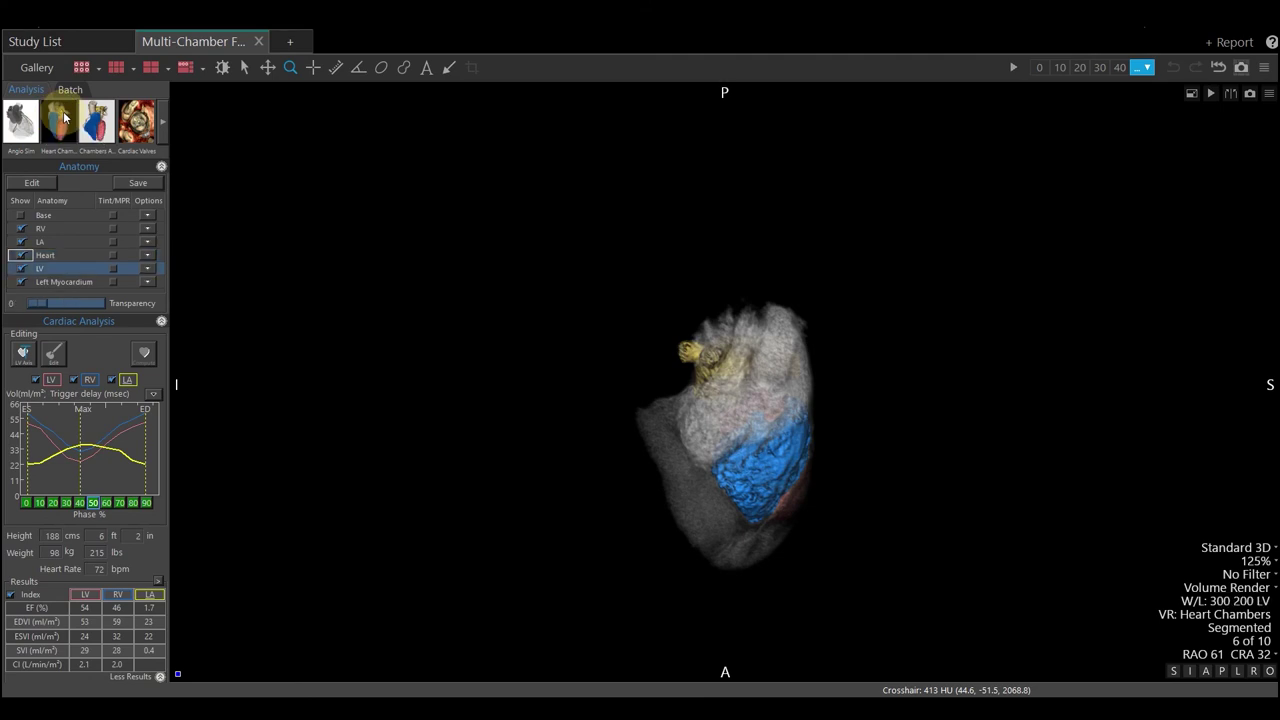
pyautogui.click(164, 125)
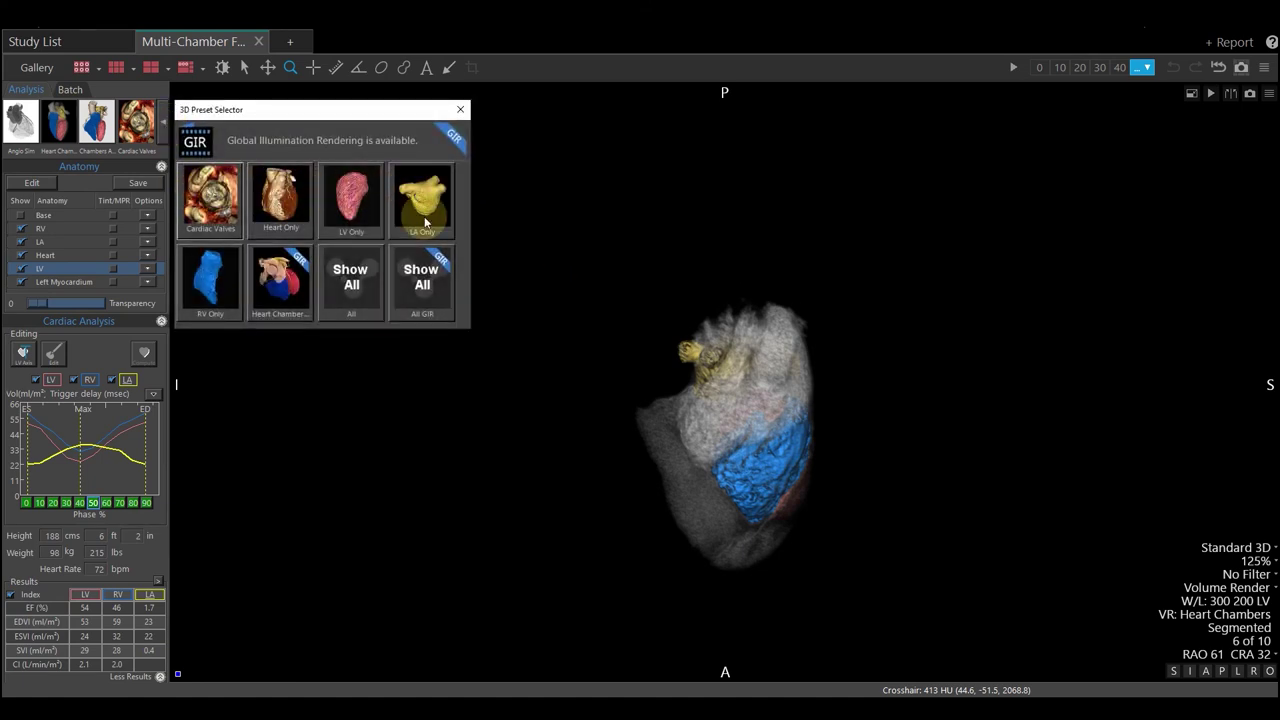
pyautogui.click(288, 278)
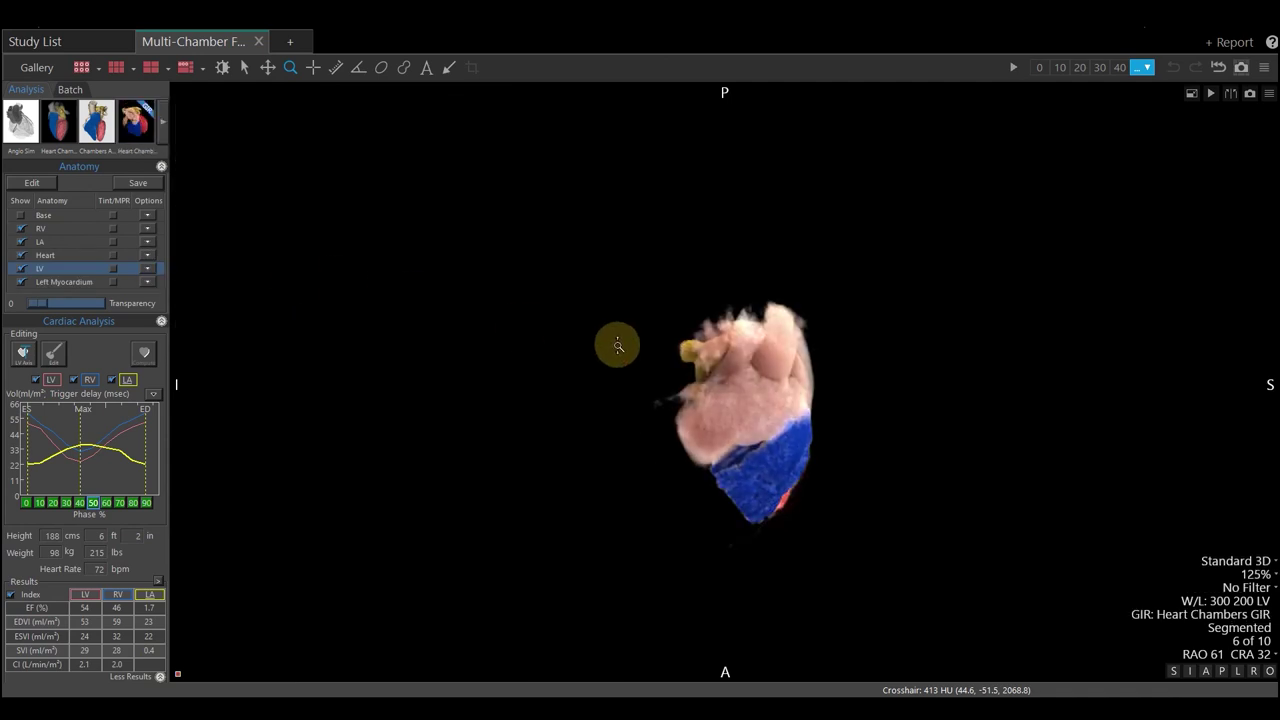
pyautogui.moveTo(763, 383); pyautogui.dragTo(616, 411)
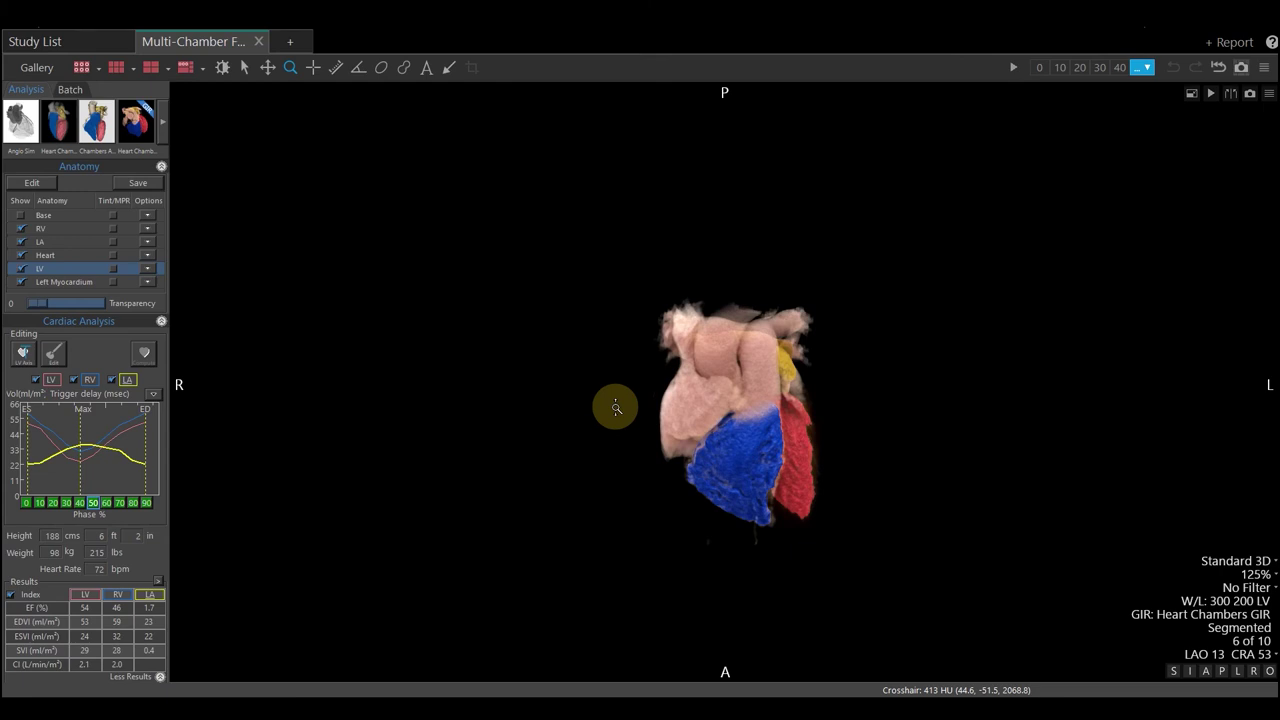
pyautogui.doubleClick(616, 407)
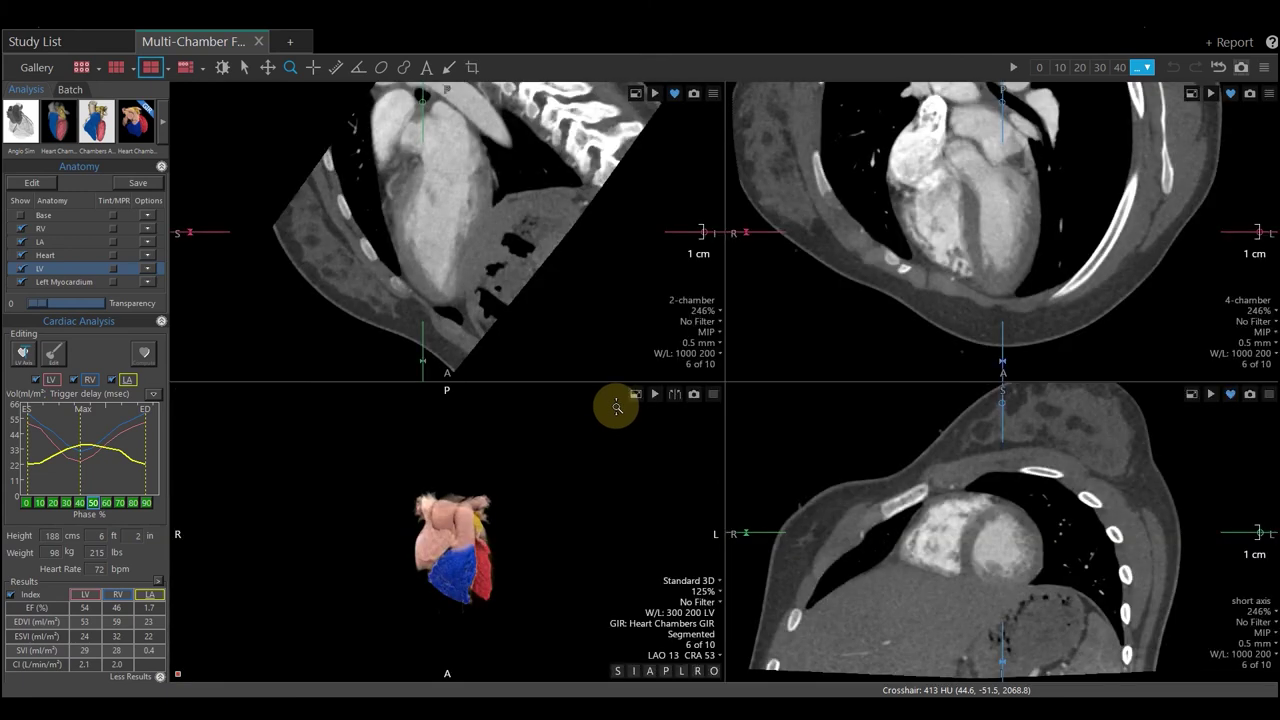
# Turn on the Left Myocardium tint in the MPR views and reorient the short-axis view slightly to check the segmentation
pyautogui.click(70, 283)
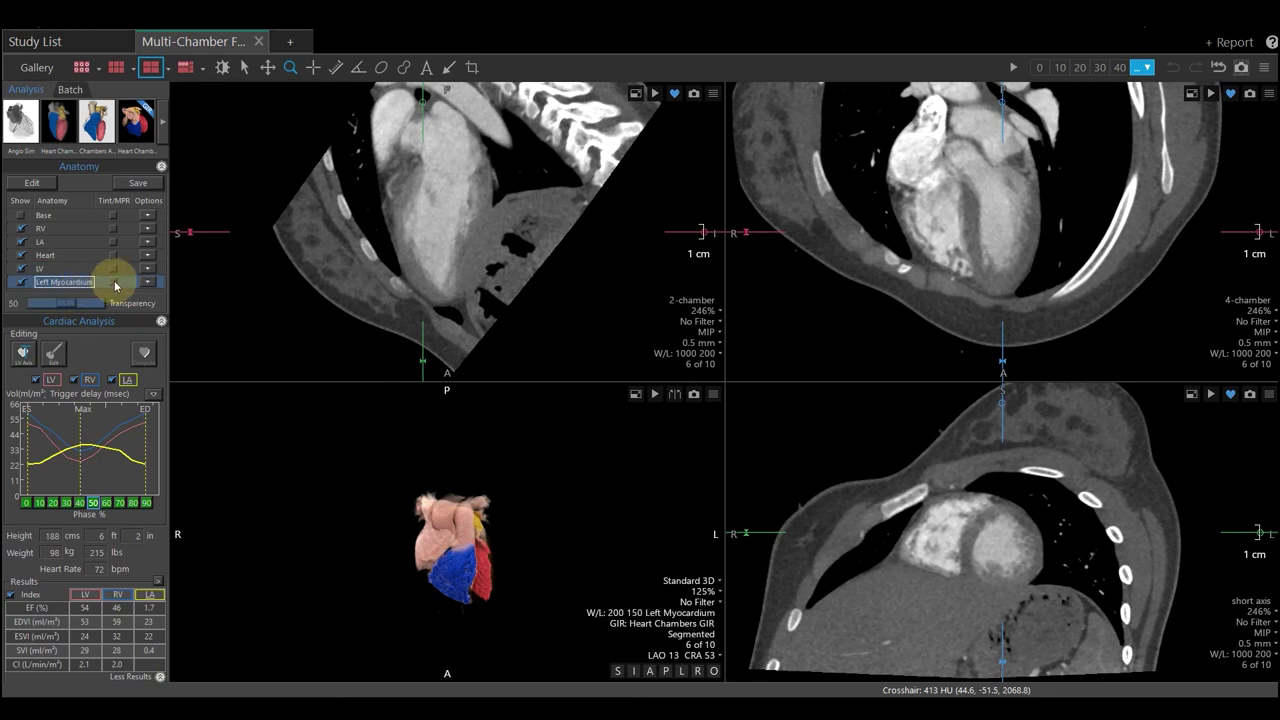
pyautogui.click(114, 281)
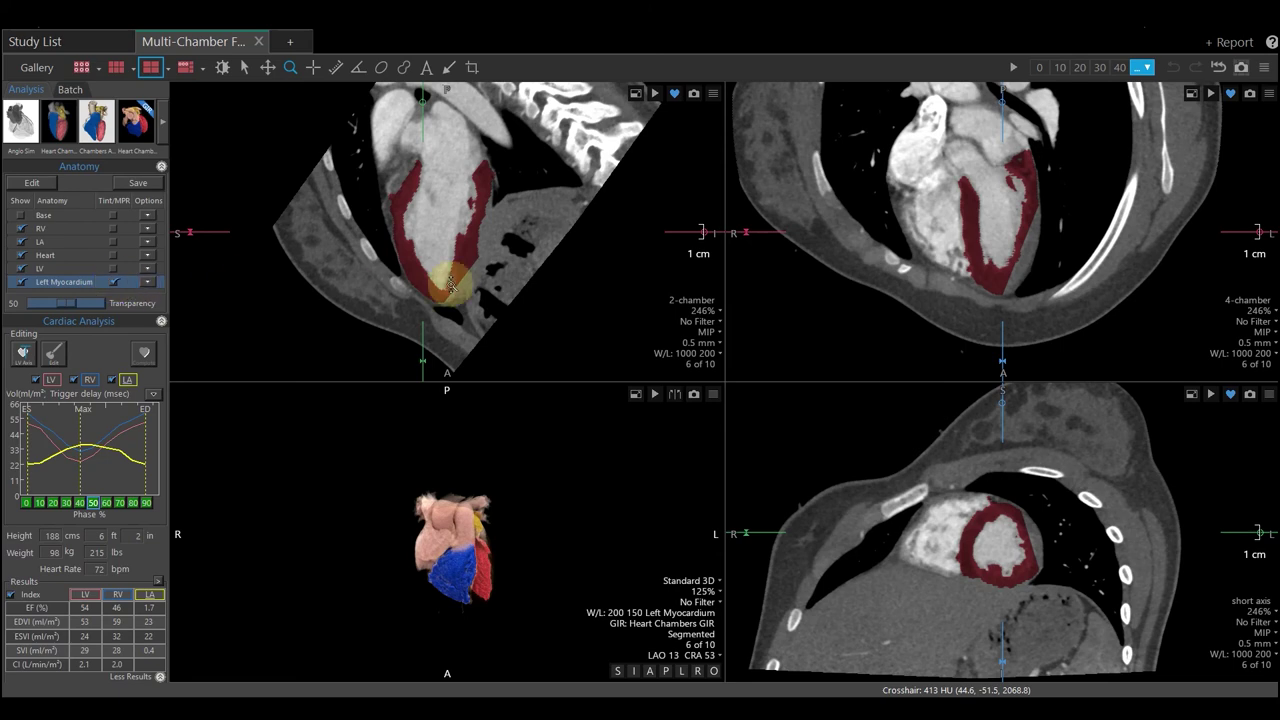
pyautogui.moveTo(1100, 534)
pyautogui.mouseDown()
pyautogui.moveTo(1105, 512)
pyautogui.moveTo(1098, 532)
pyautogui.mouseUp()
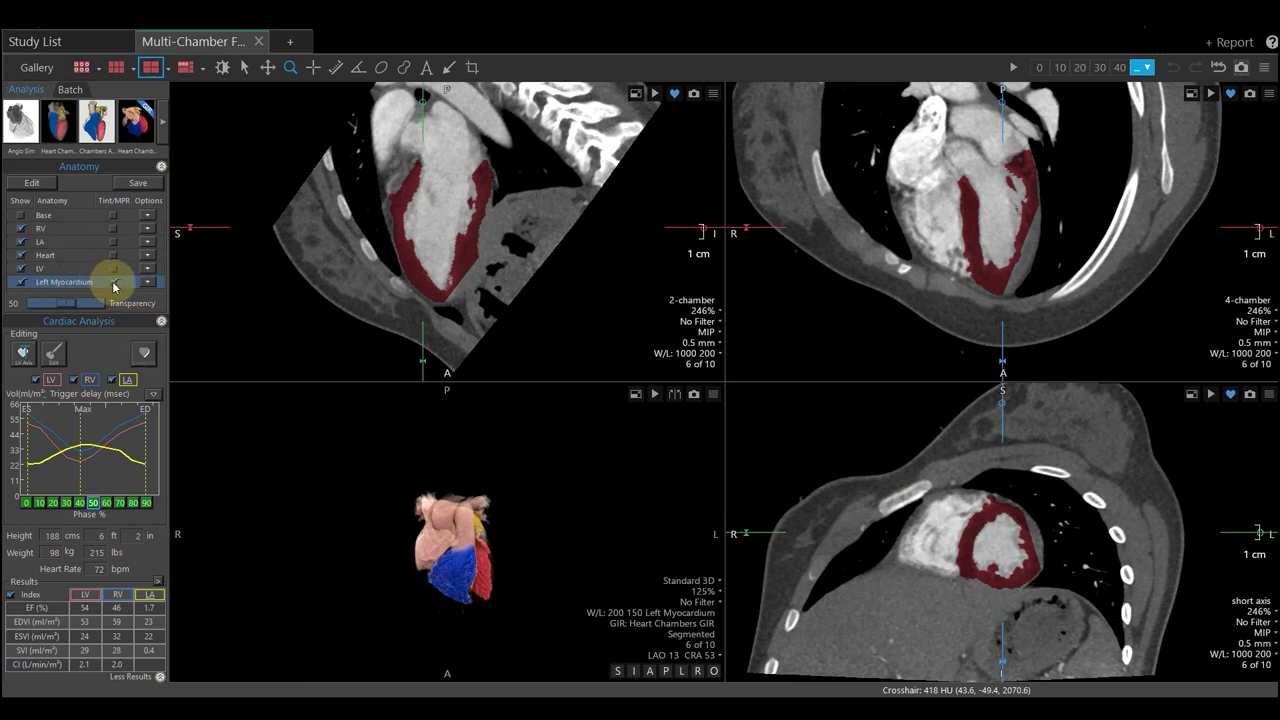
# Edit the Left Myocardium region by trimming its upper outer edge in the short-axis view, apply the change and close editing
pyautogui.click(37, 184)
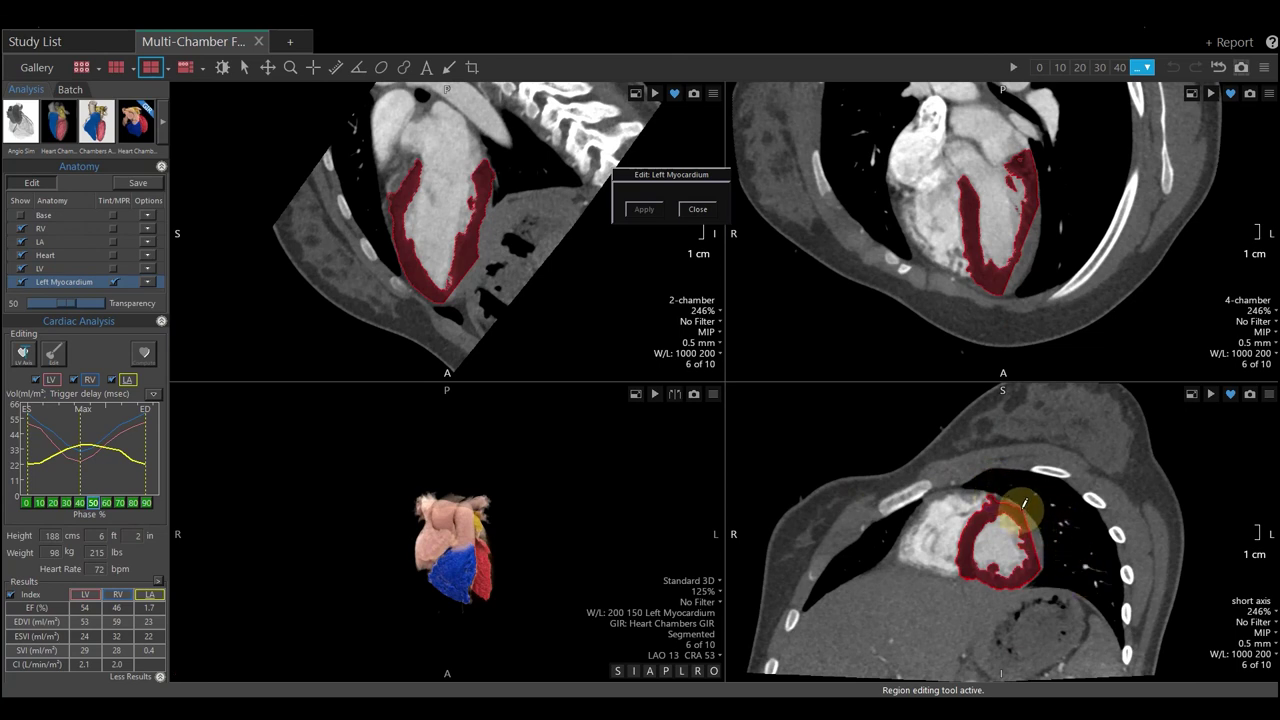
pyautogui.click(990, 500)
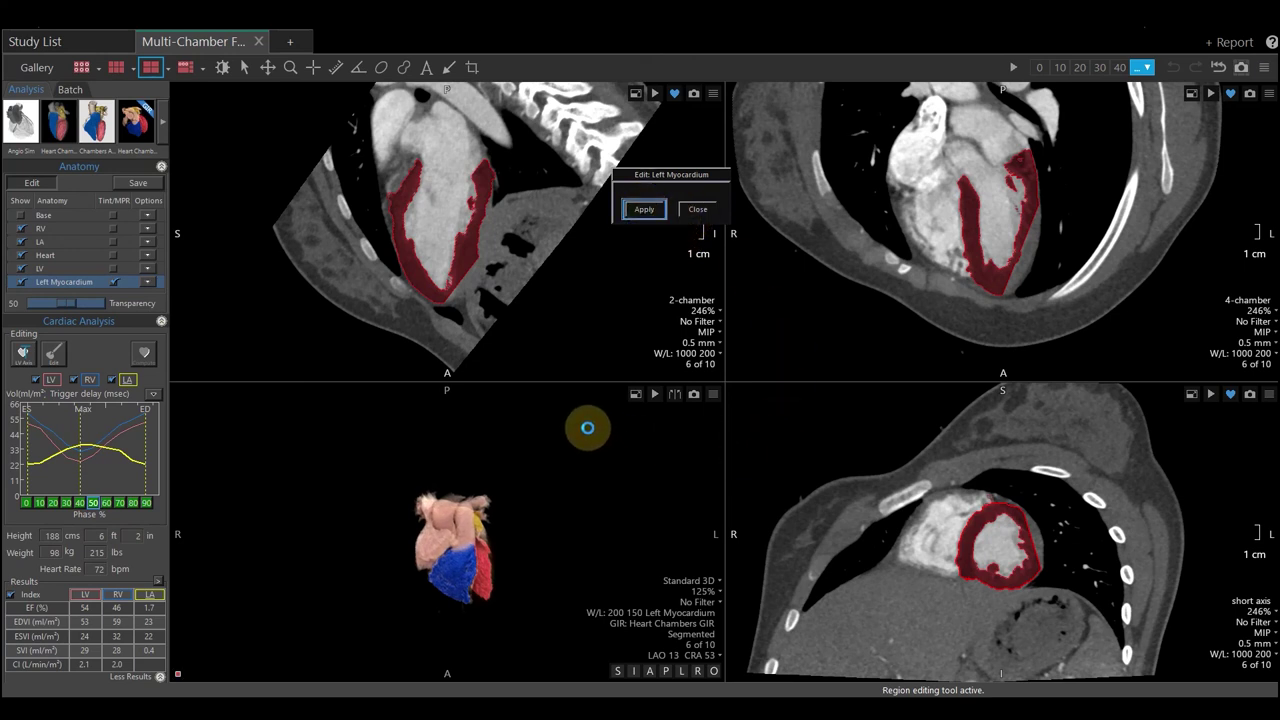
pyautogui.click(697, 207)
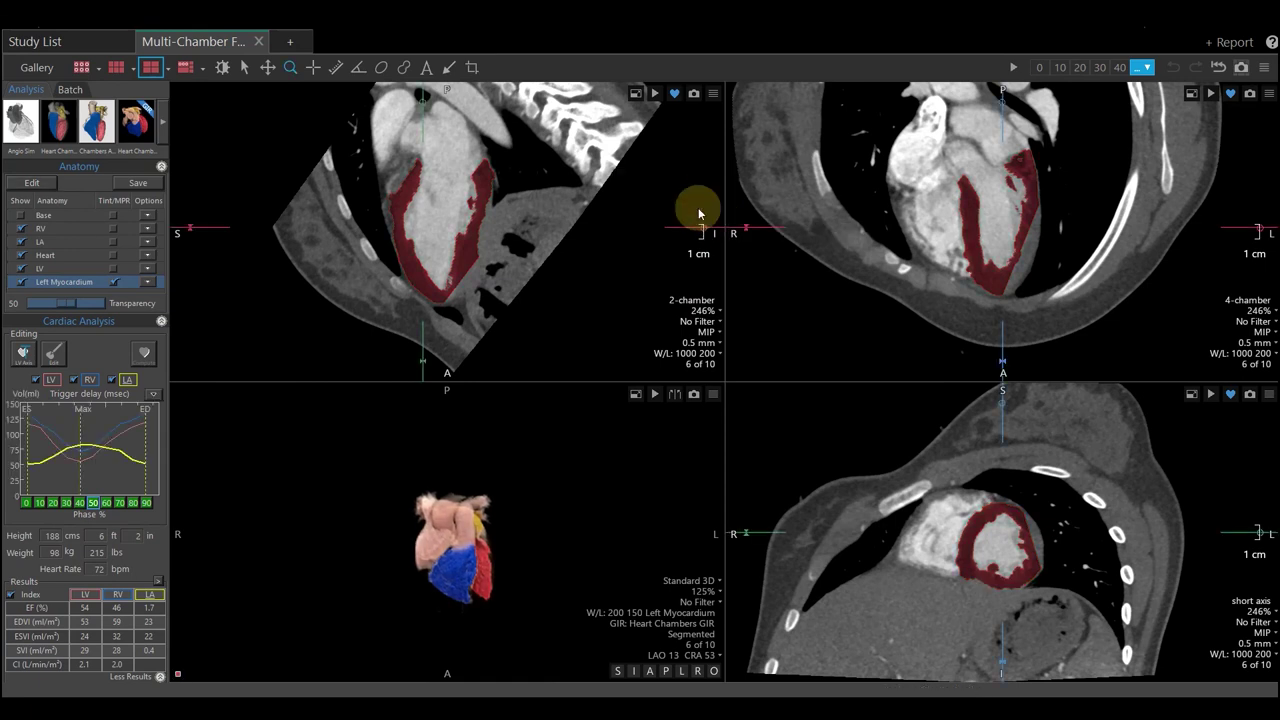
# Close the multi-chamber analysis and display the saved results of the selected study in the study list
pyautogui.click(257, 42)
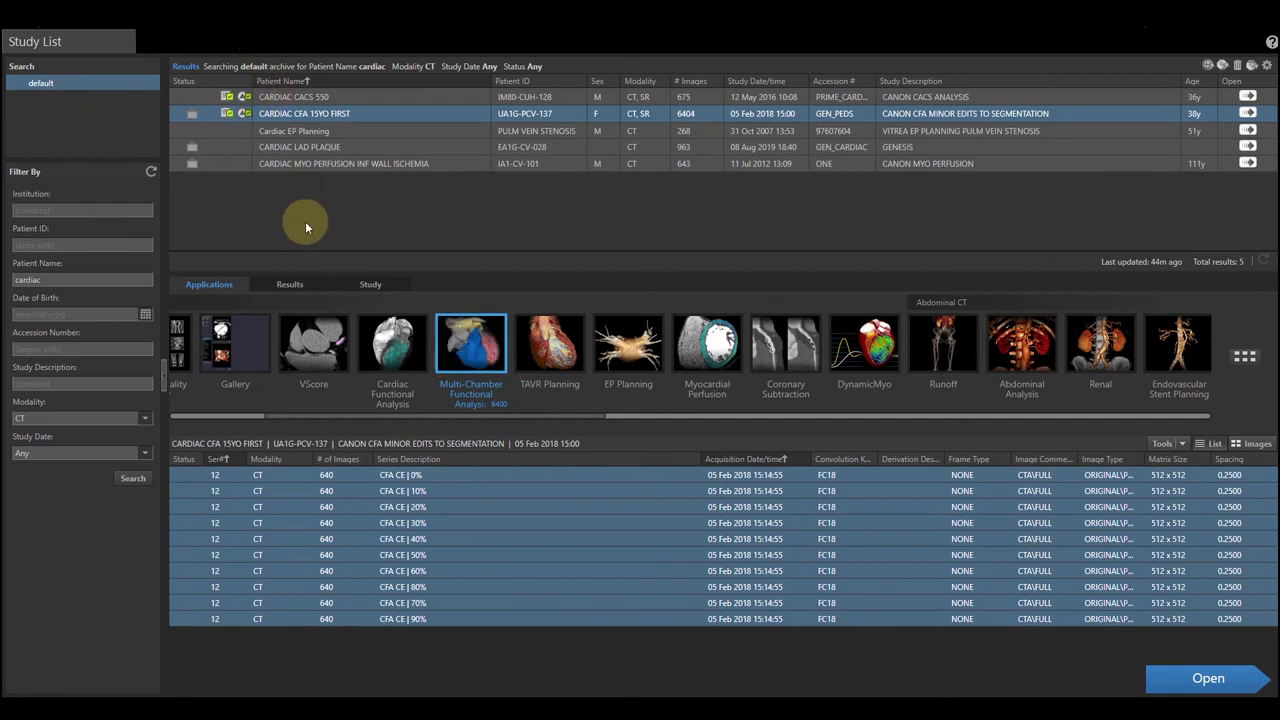
pyautogui.click(286, 287)
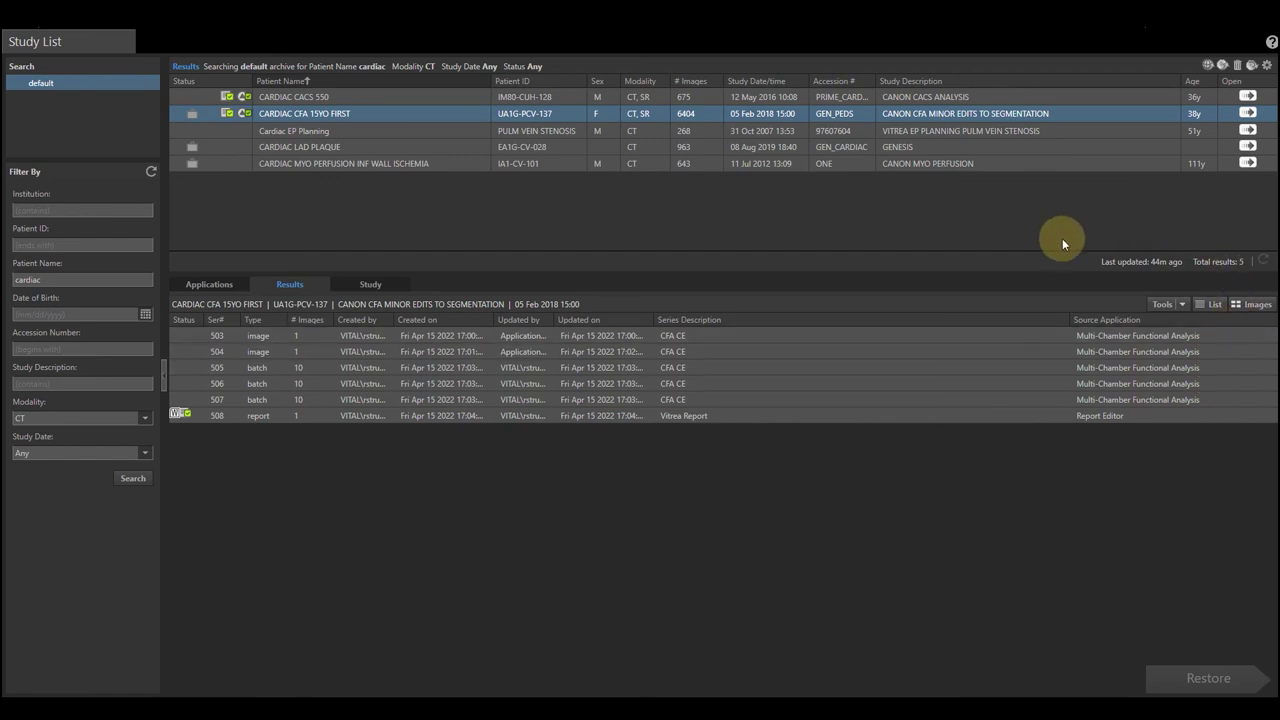
# Show the saved results as thumbnails and view the export options for all five CFA CE results together, cancelling without exporting
pyautogui.click(1254, 306)
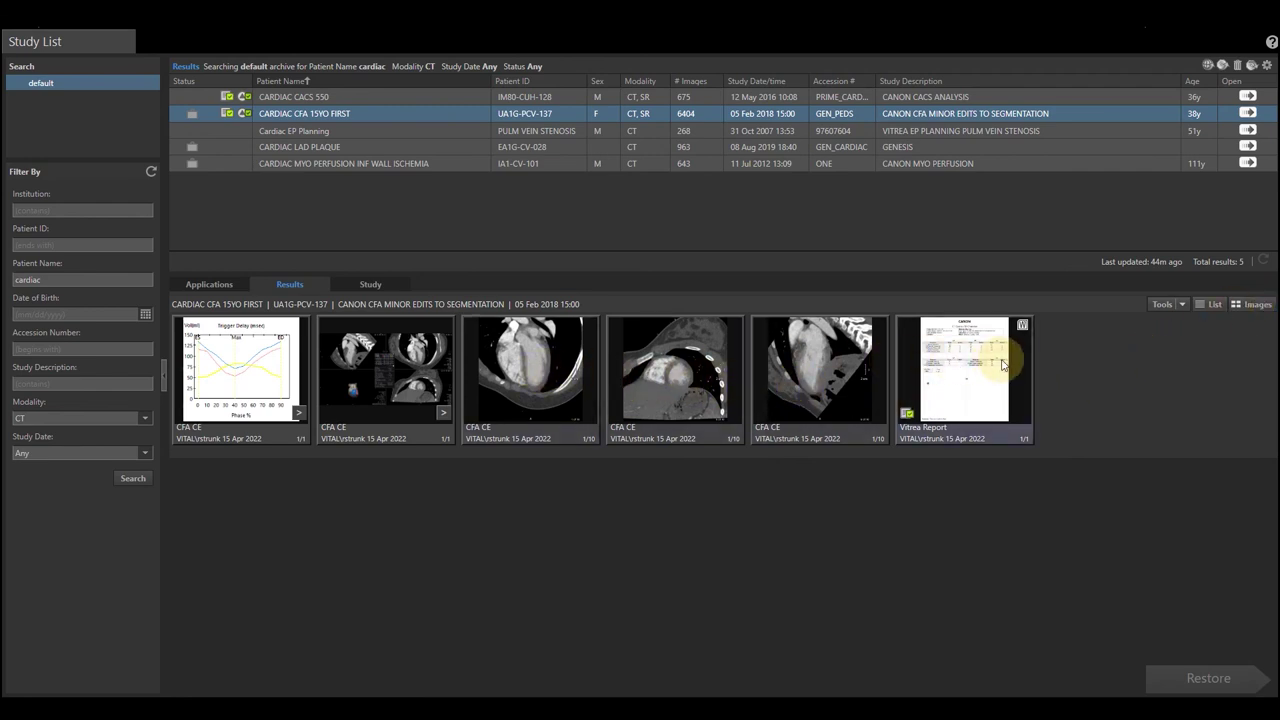
pyautogui.click(253, 388)
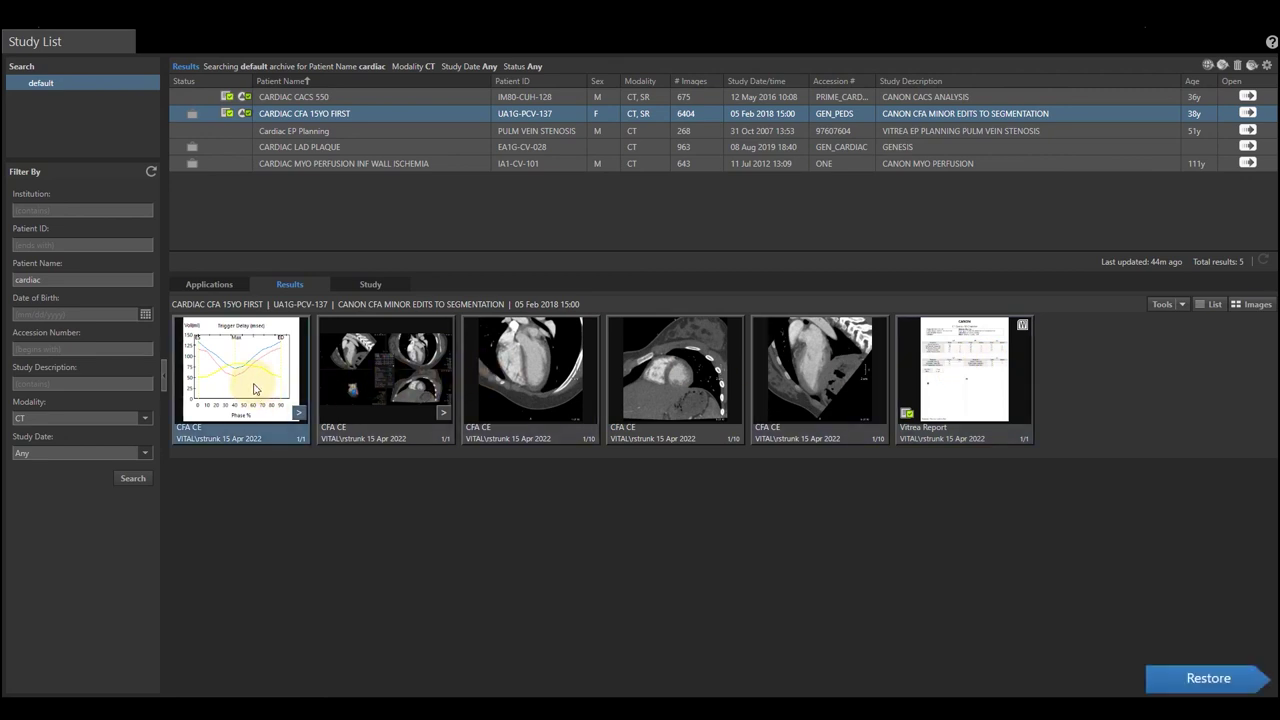
pyautogui.keyDown('ctrl'); pyautogui.click(416, 375); pyautogui.keyUp('ctrl')
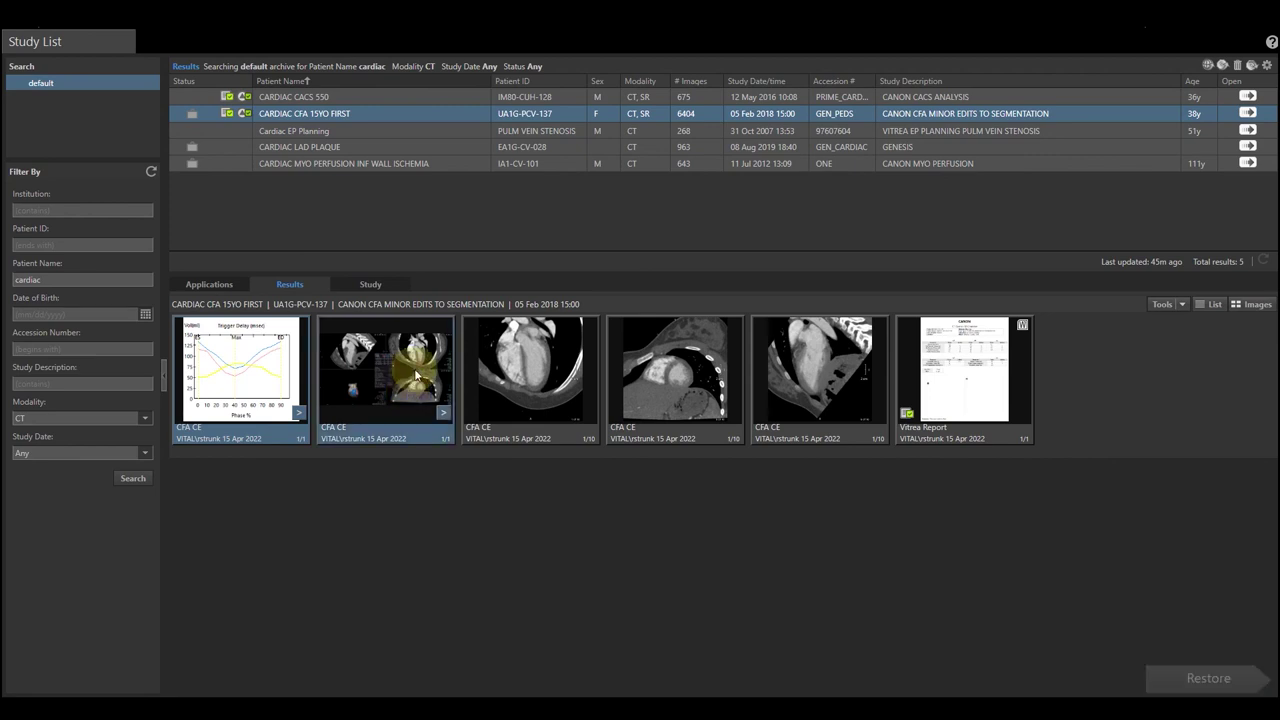
pyautogui.keyDown('ctrl'); pyautogui.click(522, 369); pyautogui.keyUp('ctrl')
pyautogui.keyDown('ctrl'); pyautogui.click(640, 366); pyautogui.keyUp('ctrl')
pyautogui.keyDown('ctrl'); pyautogui.click(801, 374); pyautogui.keyUp('ctrl')
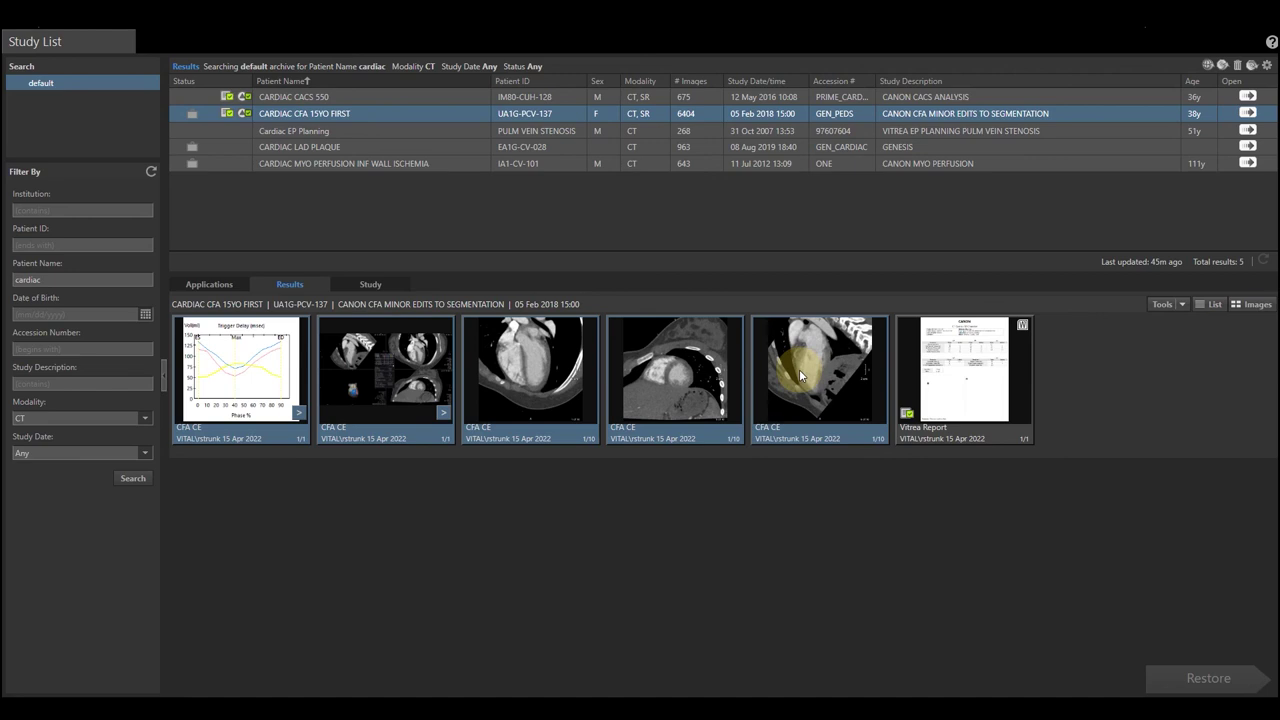
pyautogui.rightClick(799, 369)
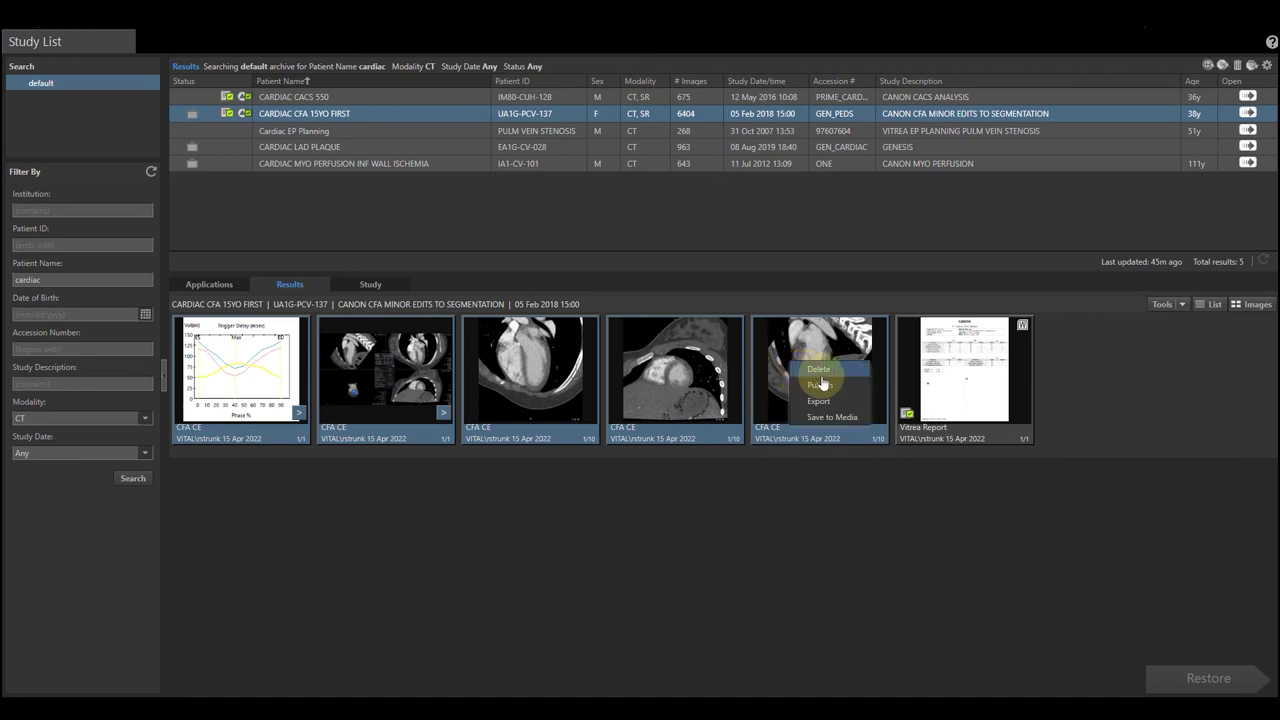
pyautogui.click(839, 402)
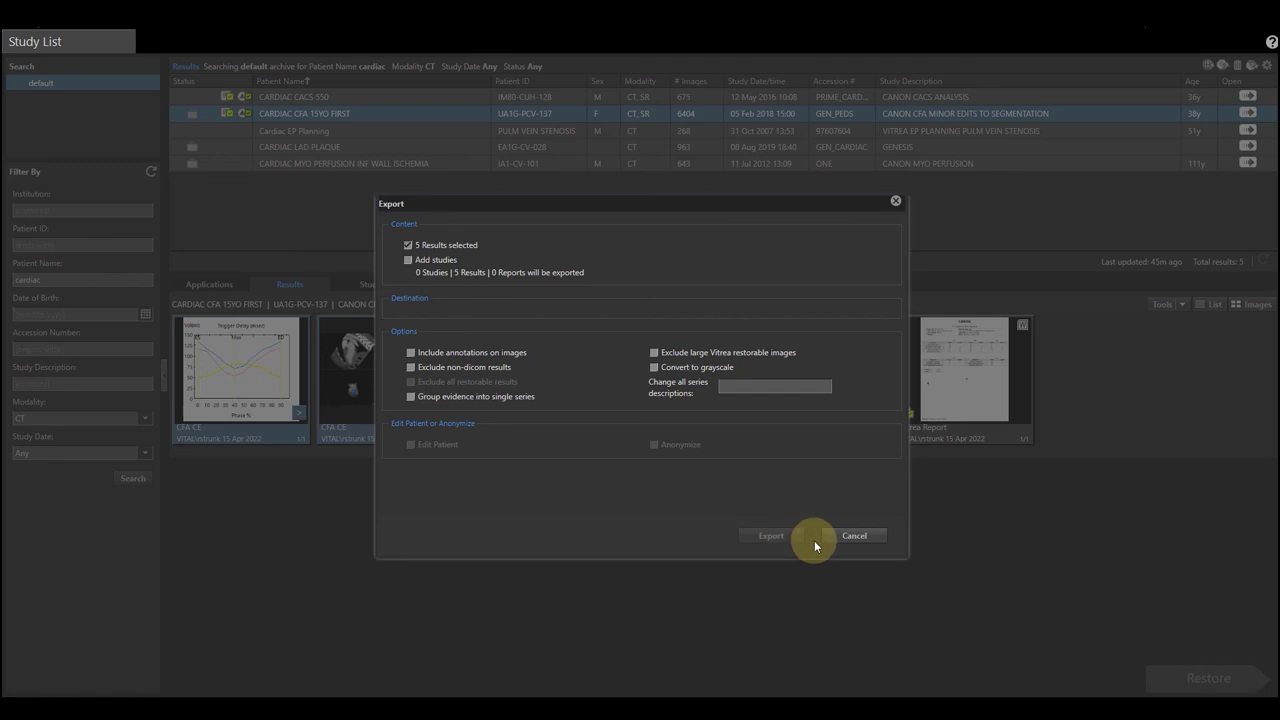
pyautogui.click(854, 538)
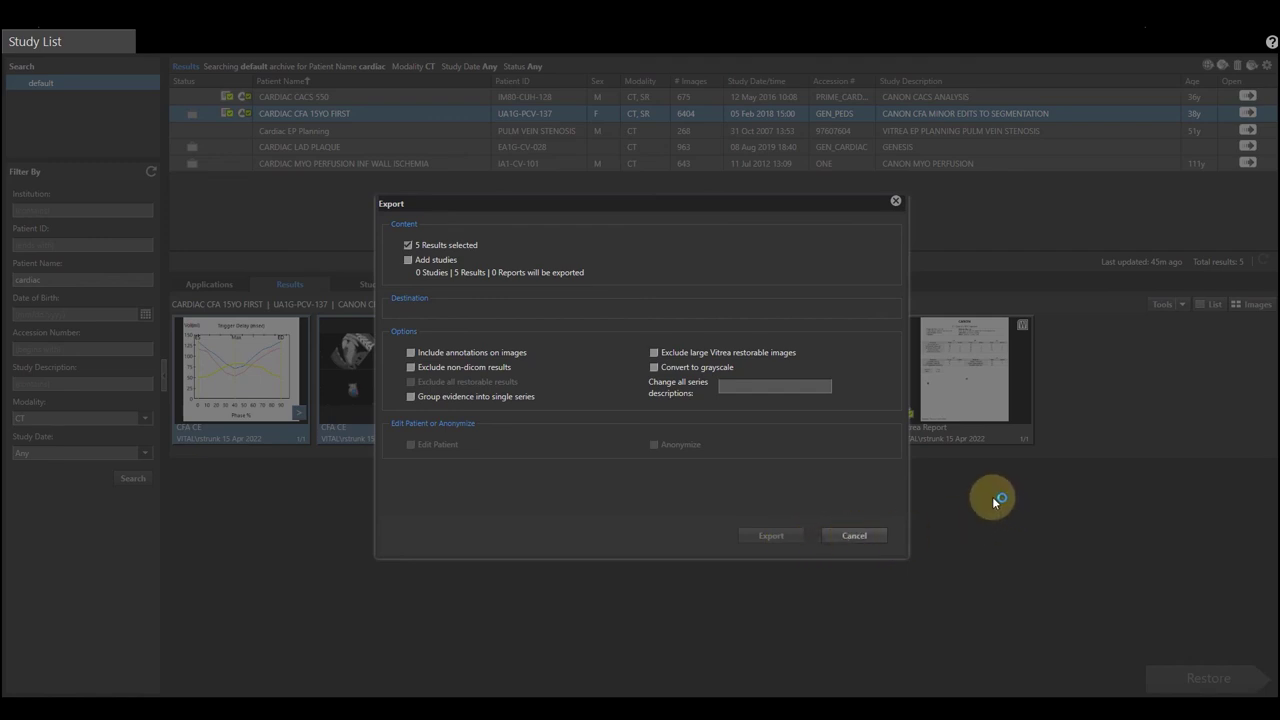